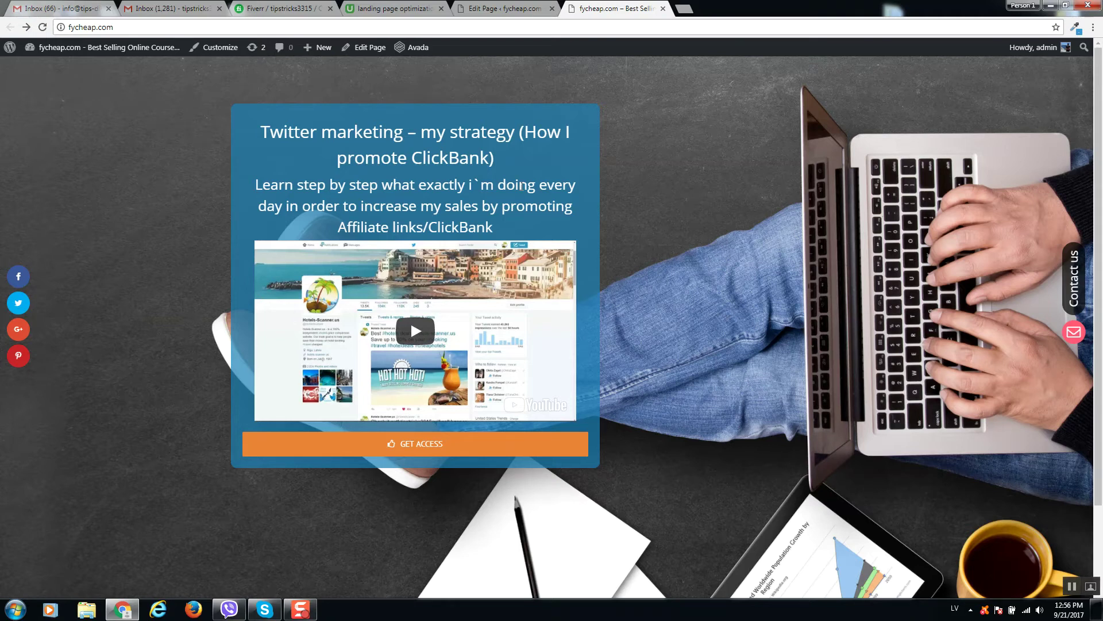
- Switch to the Home page editor and go to Plugins > Add New
{"action": "scroll", "coordinate": [652, 150], "scroll_direction": "down", "scroll_amount": 1}
{"action": "scroll", "coordinate": [650, 155], "scroll_direction": "up", "scroll_amount": 1}
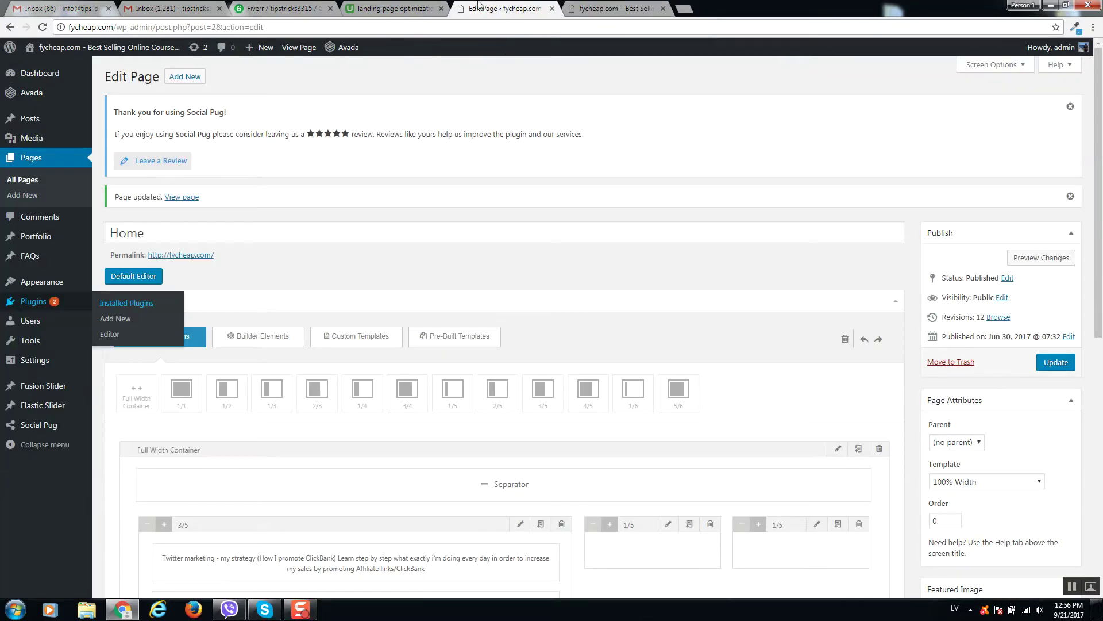
{"action": "left_click", "coordinate": [496, 15]}
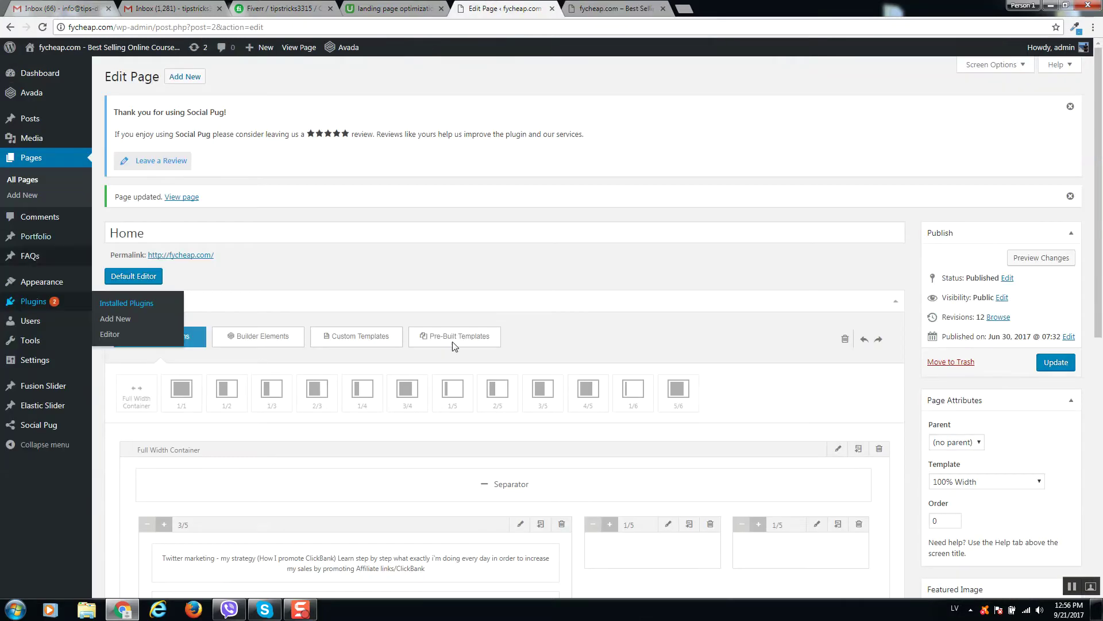
{"action": "left_click", "coordinate": [454, 237]}
{"action": "mouse_move", "coordinate": [54, 303]}
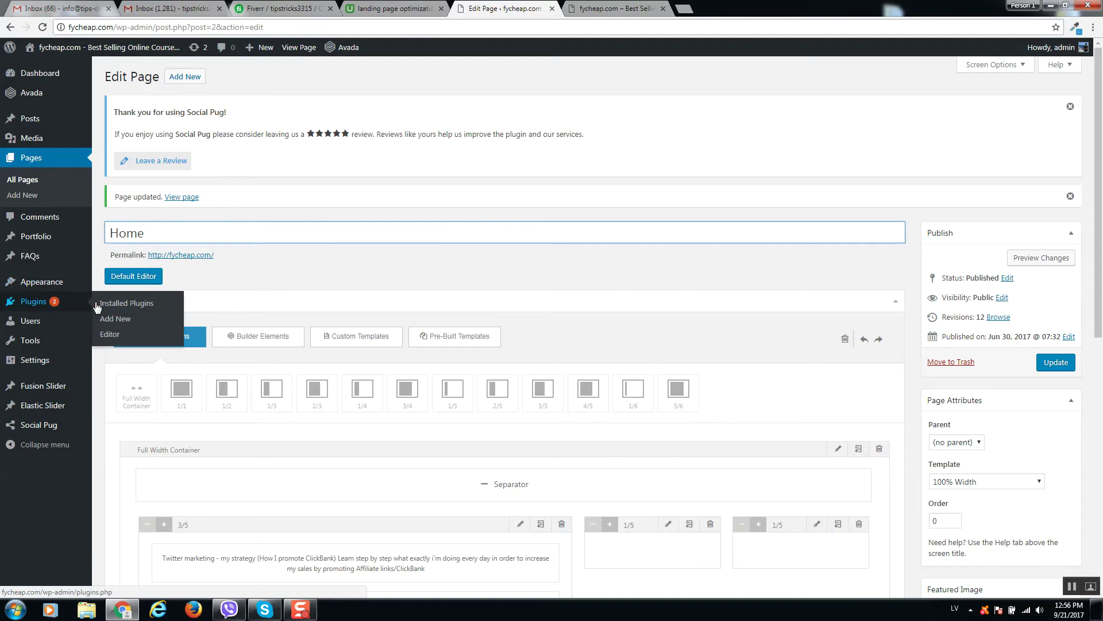
{"action": "left_click", "coordinate": [109, 317]}
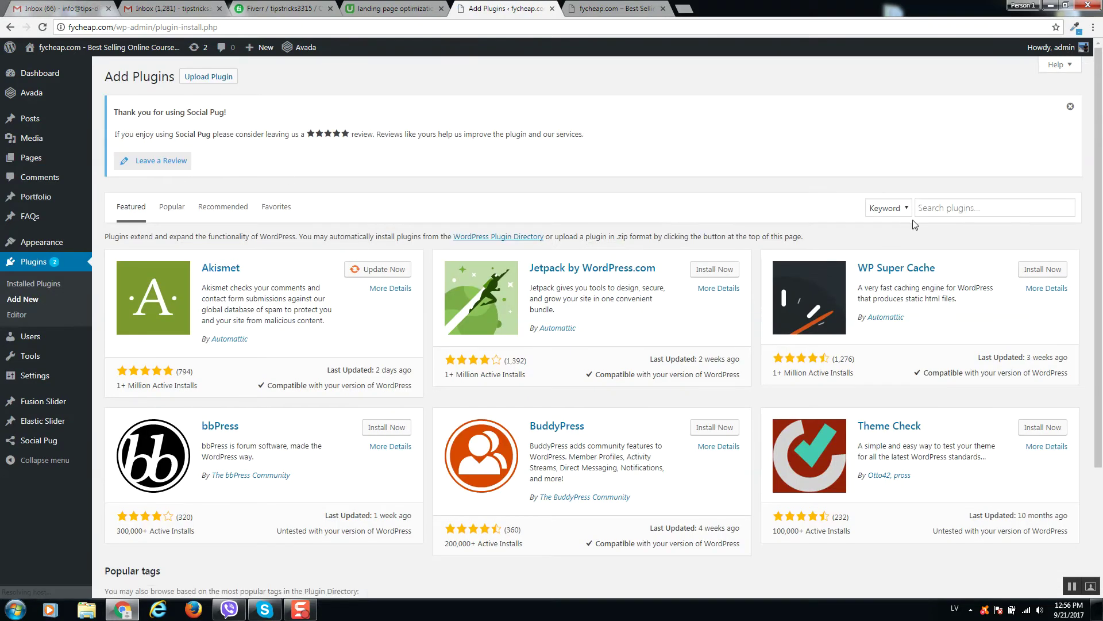
- Search the plugin directory for 'Yoast SEO'
{"action": "left_click", "coordinate": [1039, 210]}
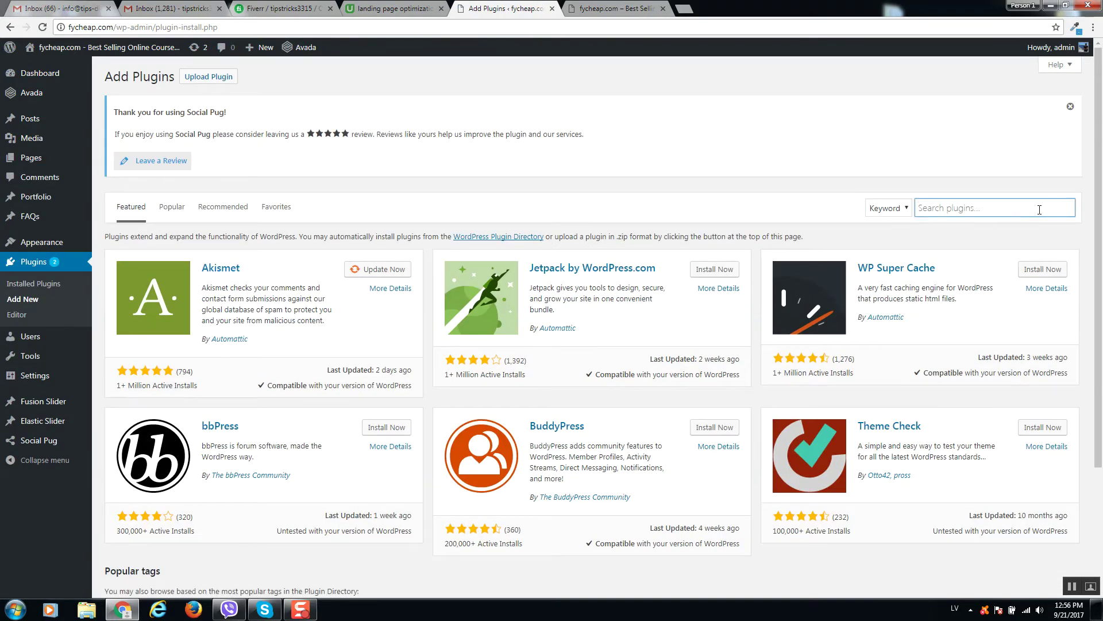
{"action": "type", "text": "Yoast SEO"}
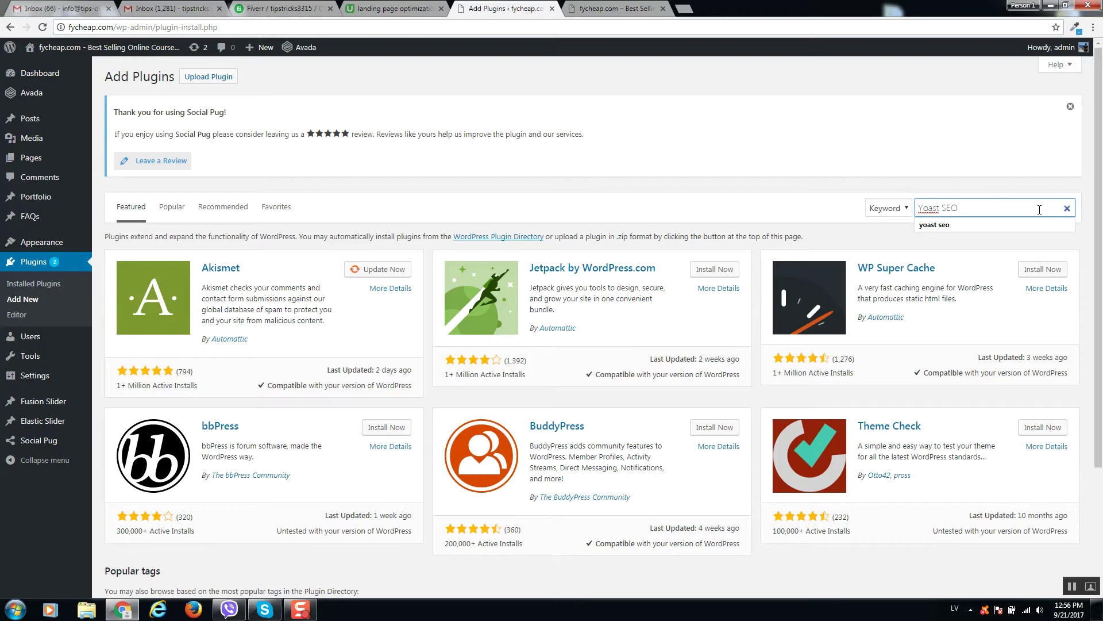
{"action": "key", "text": "Return"}
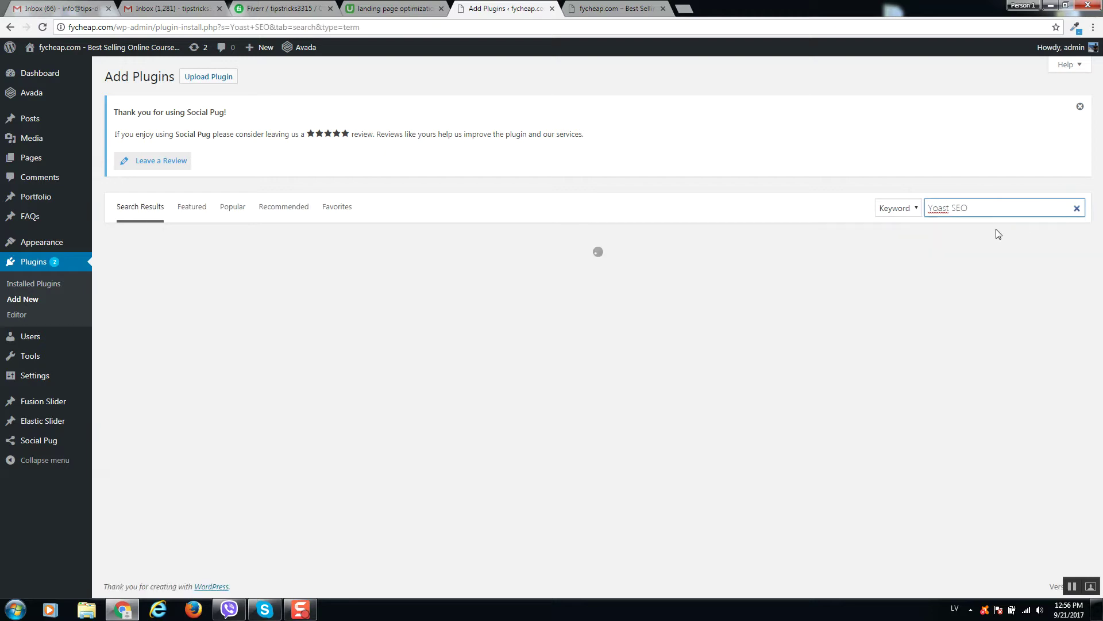
{"action": "left_click", "coordinate": [482, 183]}
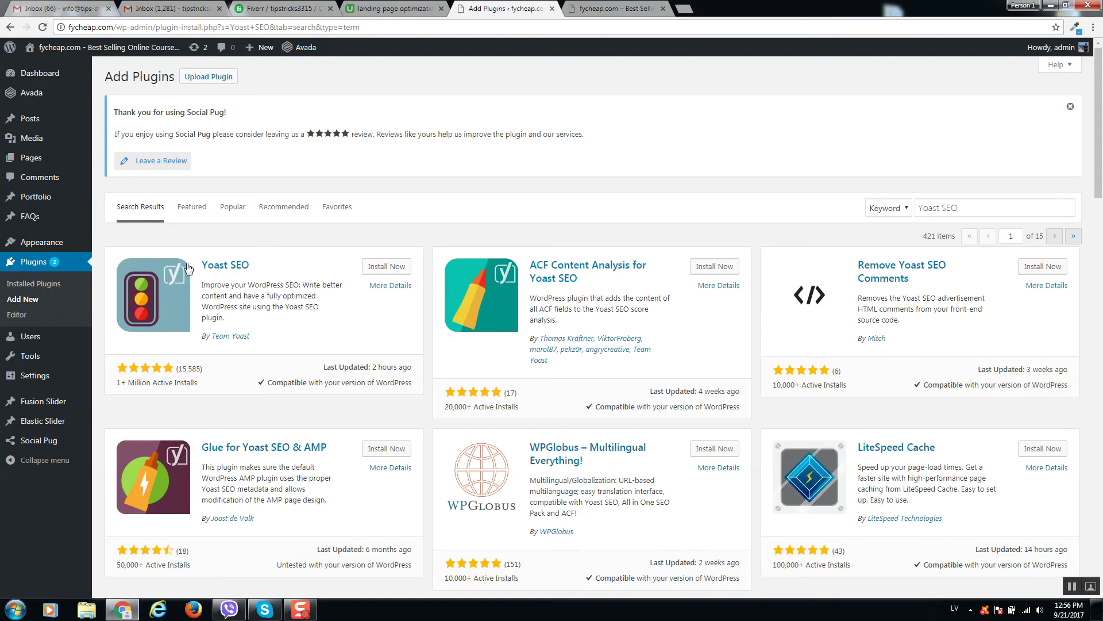
- Install and activate Yoast SEO, then open SEO > Dashboard
{"action": "left_click", "coordinate": [397, 267]}
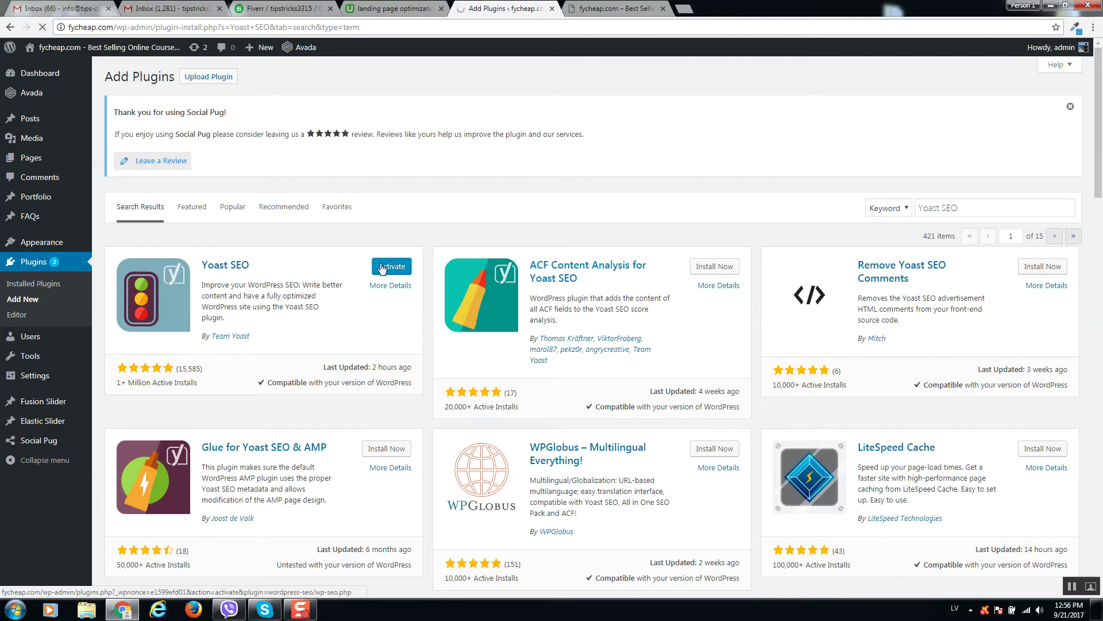
{"action": "left_click", "coordinate": [391, 268]}
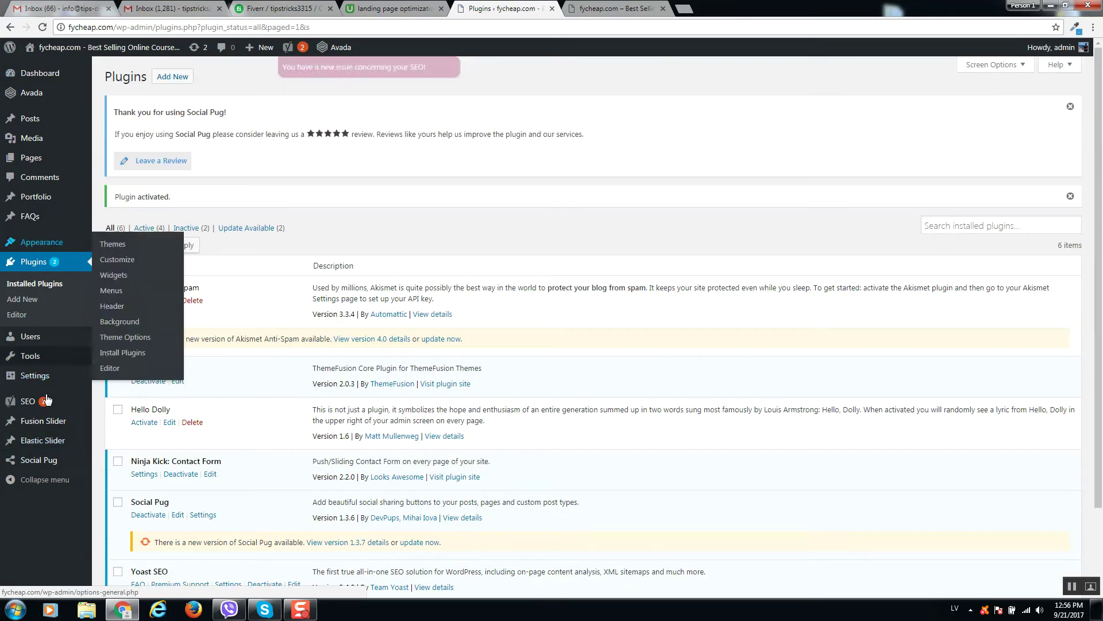
{"action": "mouse_move", "coordinate": [28, 402]}
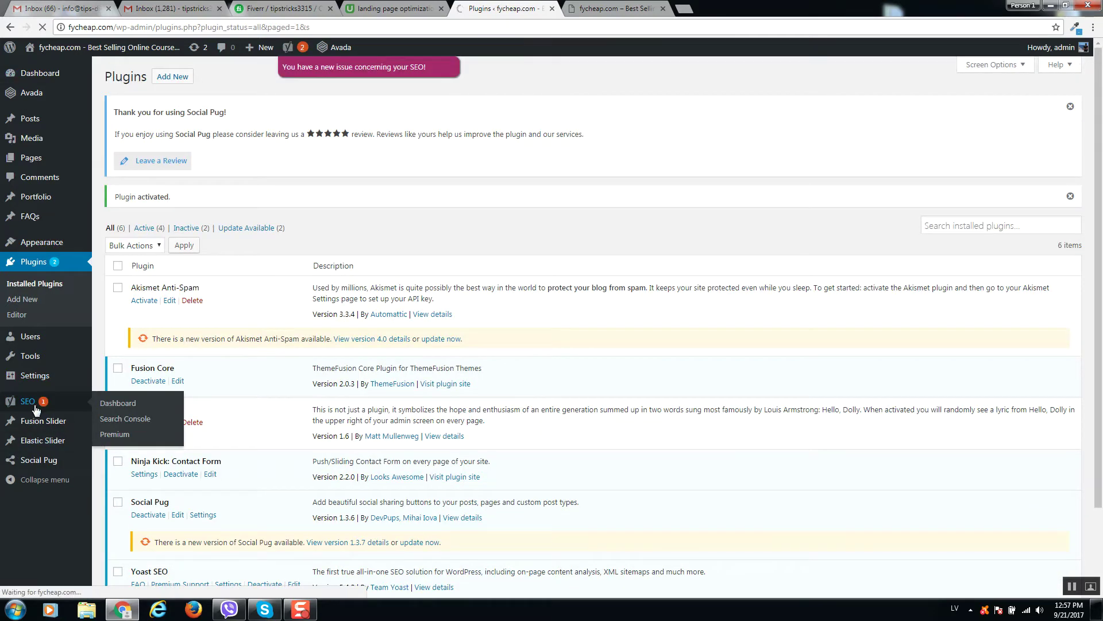
{"action": "left_click", "coordinate": [32, 405]}
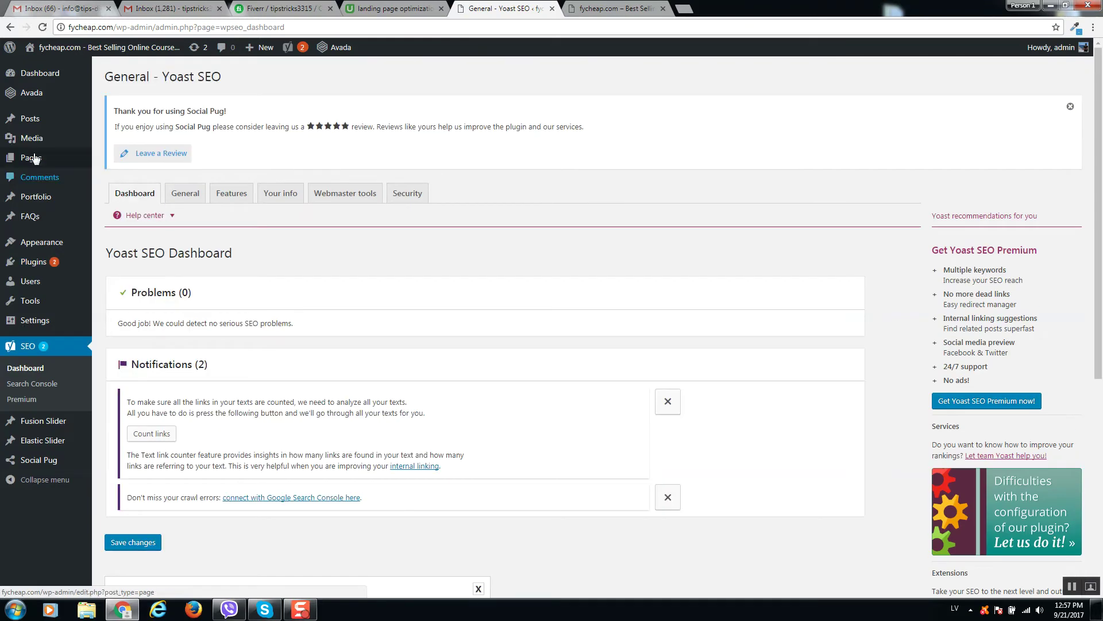
- Look over Yoast's General and Dashboard tabs
{"action": "scroll", "coordinate": [234, 253], "scroll_direction": "down", "scroll_amount": 1}
{"action": "scroll", "coordinate": [183, 282], "scroll_direction": "up", "scroll_amount": 1}
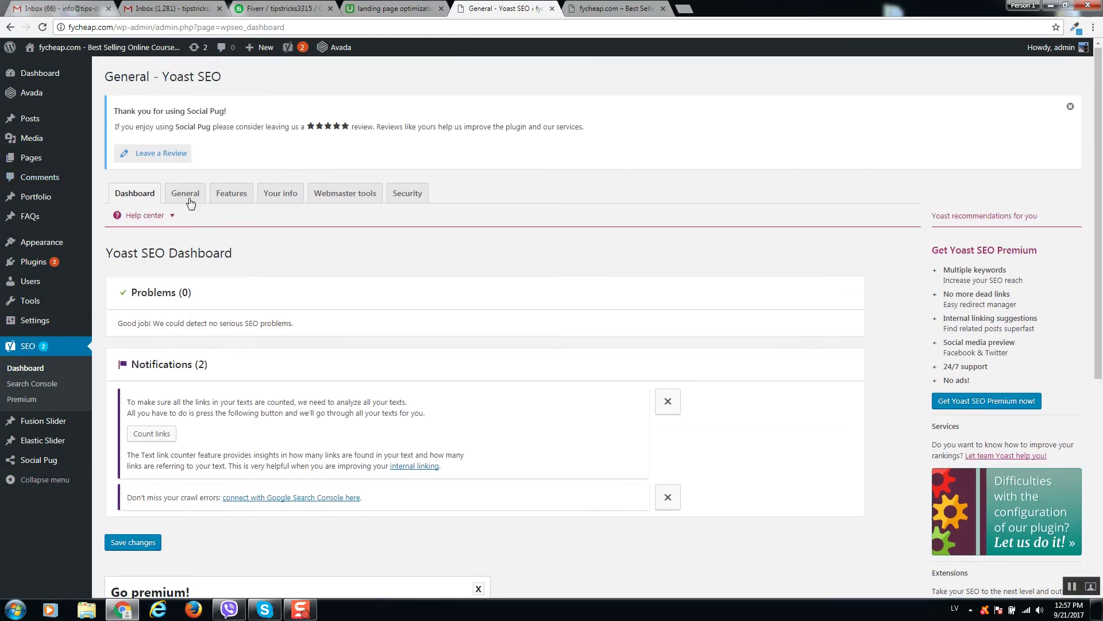
{"action": "left_click", "coordinate": [181, 201]}
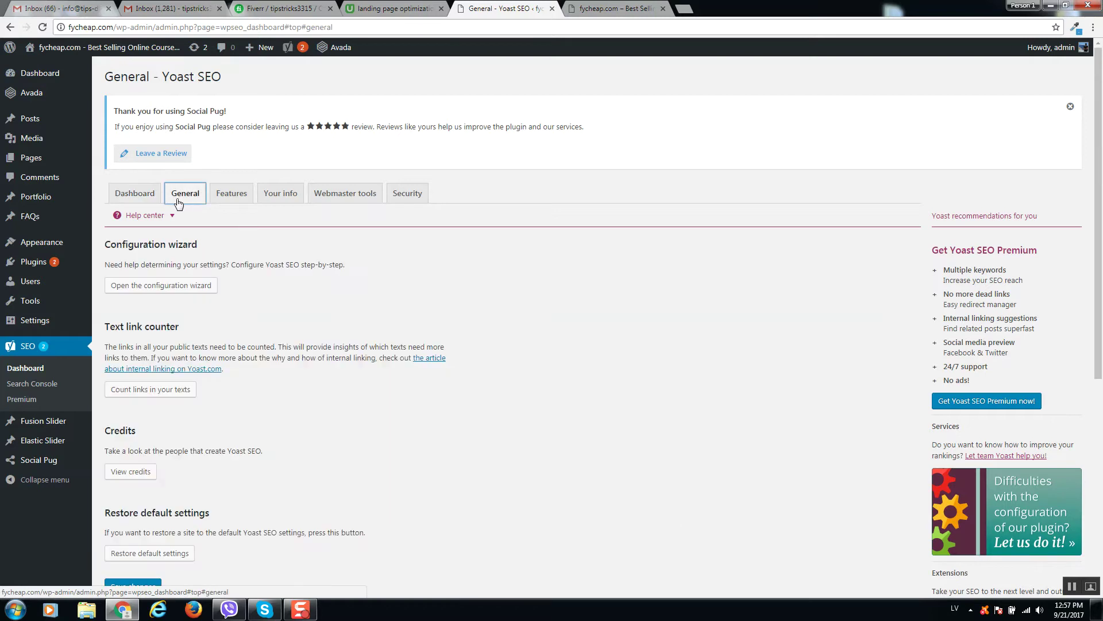
{"action": "scroll", "coordinate": [186, 276], "scroll_direction": "down", "scroll_amount": 4}
{"action": "scroll", "coordinate": [194, 343], "scroll_direction": "up", "scroll_amount": 3}
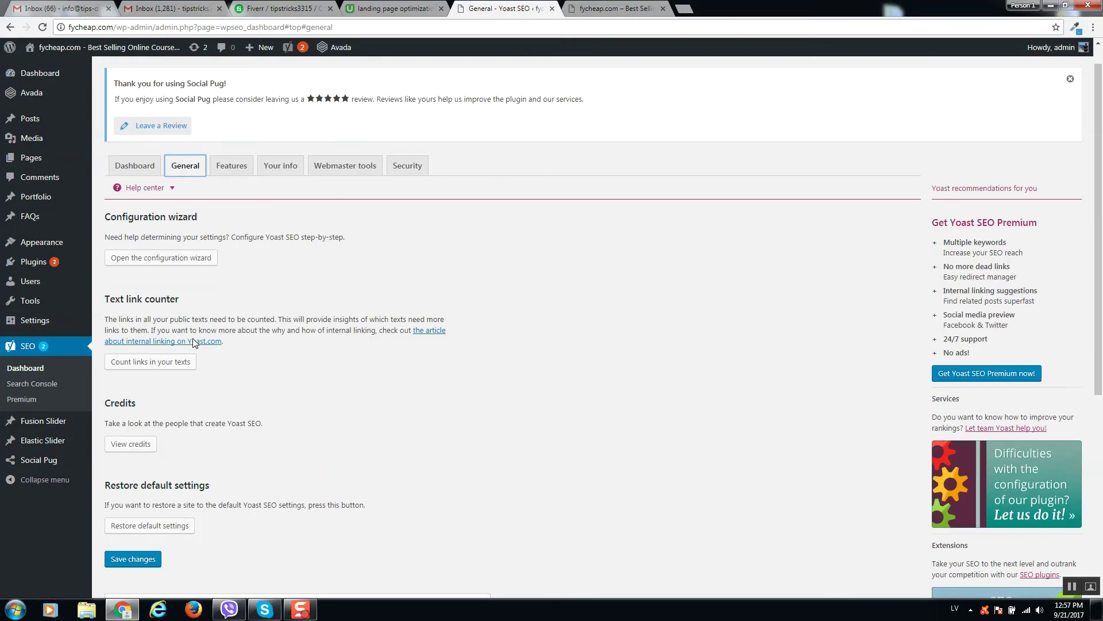
{"action": "scroll", "coordinate": [193, 343], "scroll_direction": "up", "scroll_amount": 1}
{"action": "left_click", "coordinate": [148, 199]}
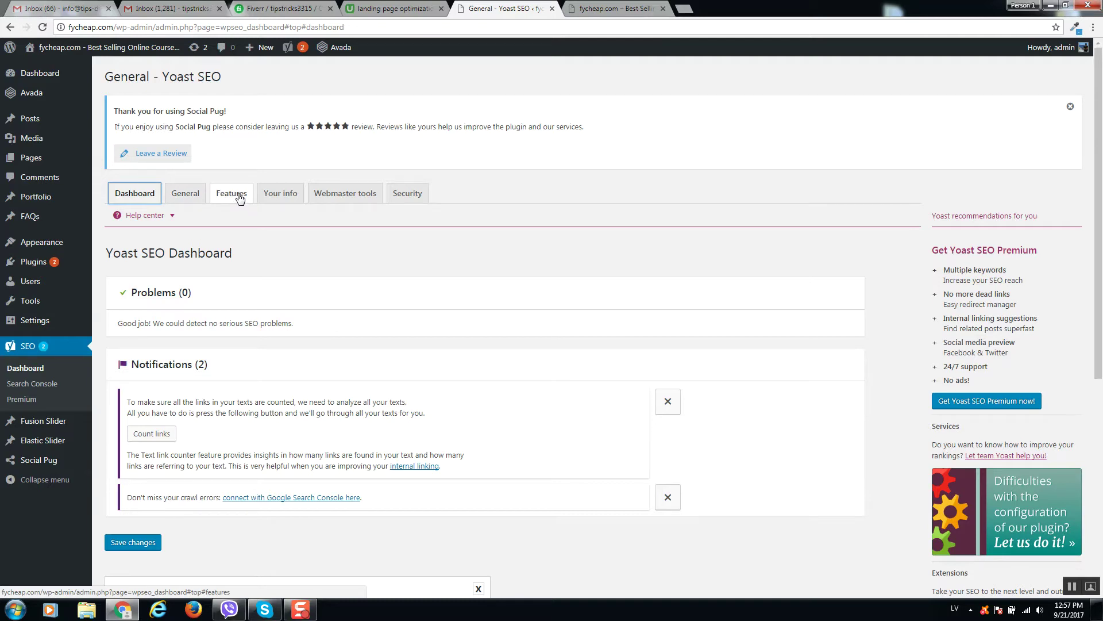
- Enable the Advanced settings pages on the Features tab
{"action": "left_click", "coordinate": [233, 196]}
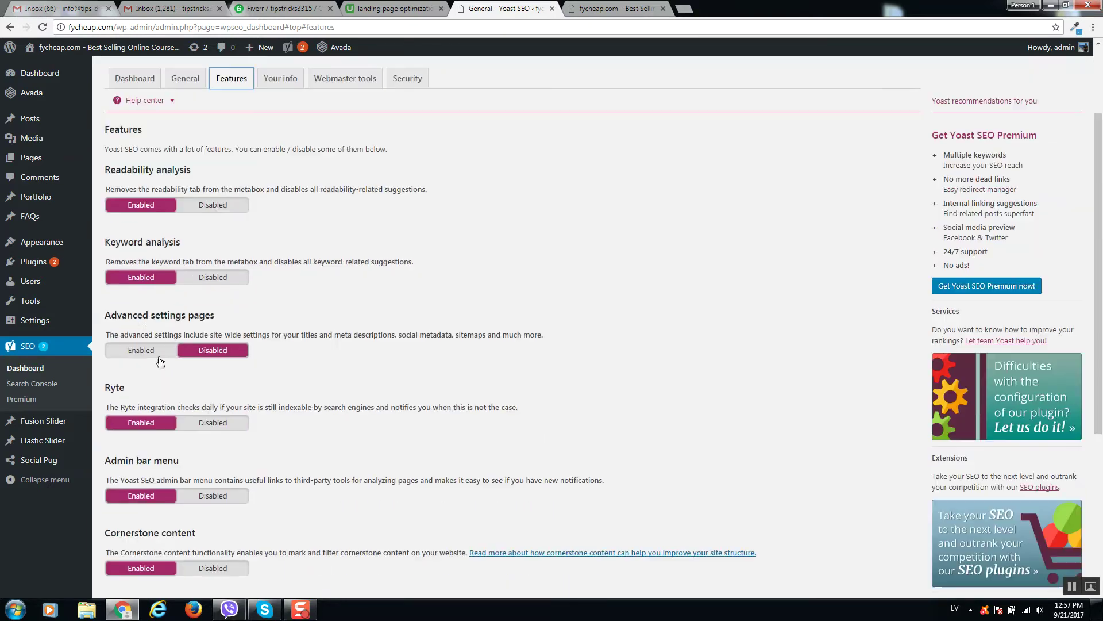
{"action": "scroll", "coordinate": [158, 360], "scroll_direction": "down", "scroll_amount": 2}
{"action": "left_click", "coordinate": [149, 351]}
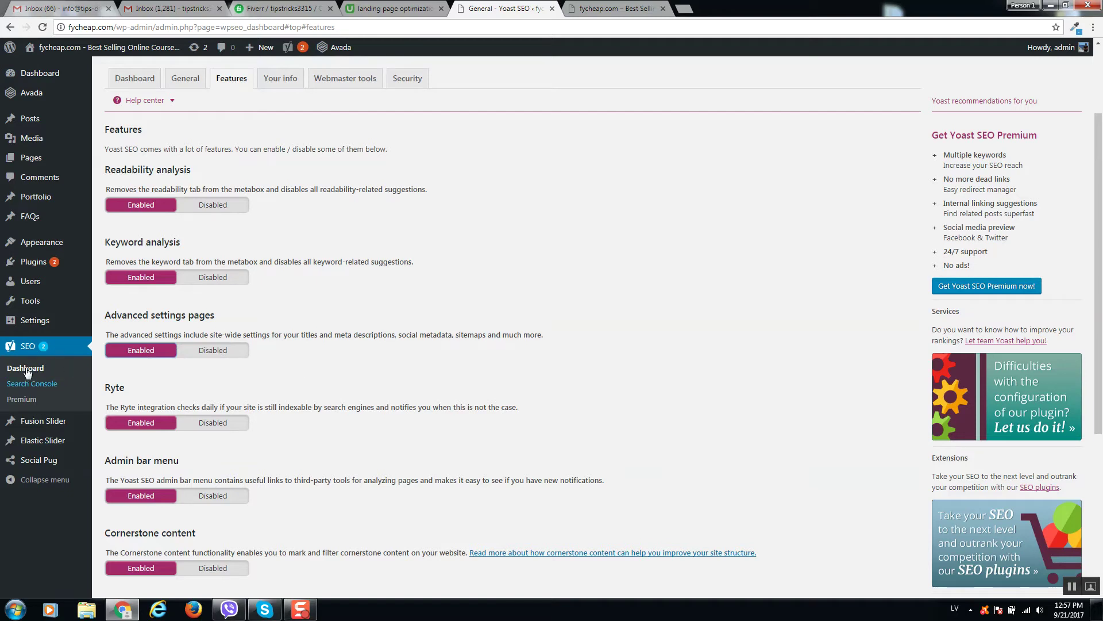
{"action": "scroll", "coordinate": [213, 212], "scroll_direction": "up", "scroll_amount": 2}
- Review the Your Info and Webmaster Tools tabs, then go to Security
{"action": "left_click", "coordinate": [280, 195]}
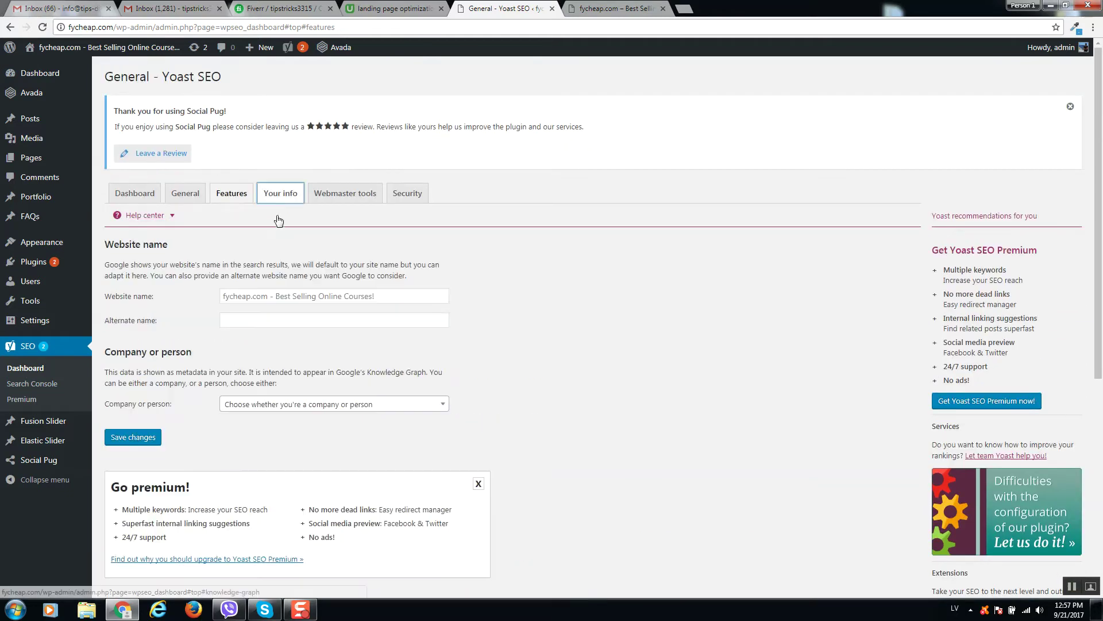
{"action": "scroll", "coordinate": [298, 276], "scroll_direction": "down", "scroll_amount": 3}
{"action": "scroll", "coordinate": [198, 291], "scroll_direction": "up", "scroll_amount": 3}
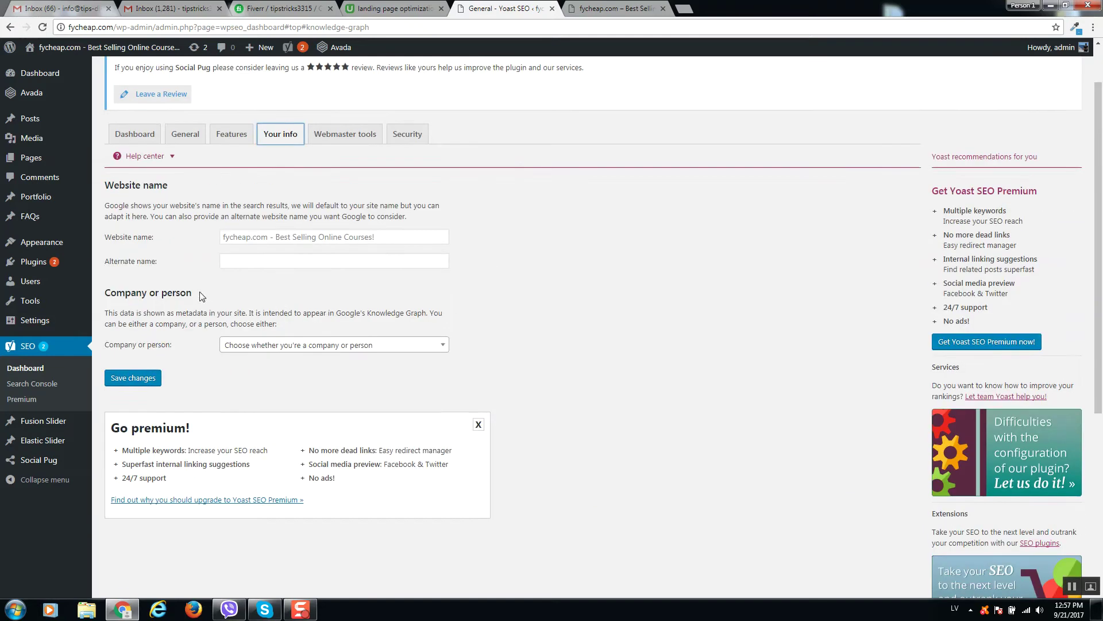
{"action": "left_click", "coordinate": [329, 138]}
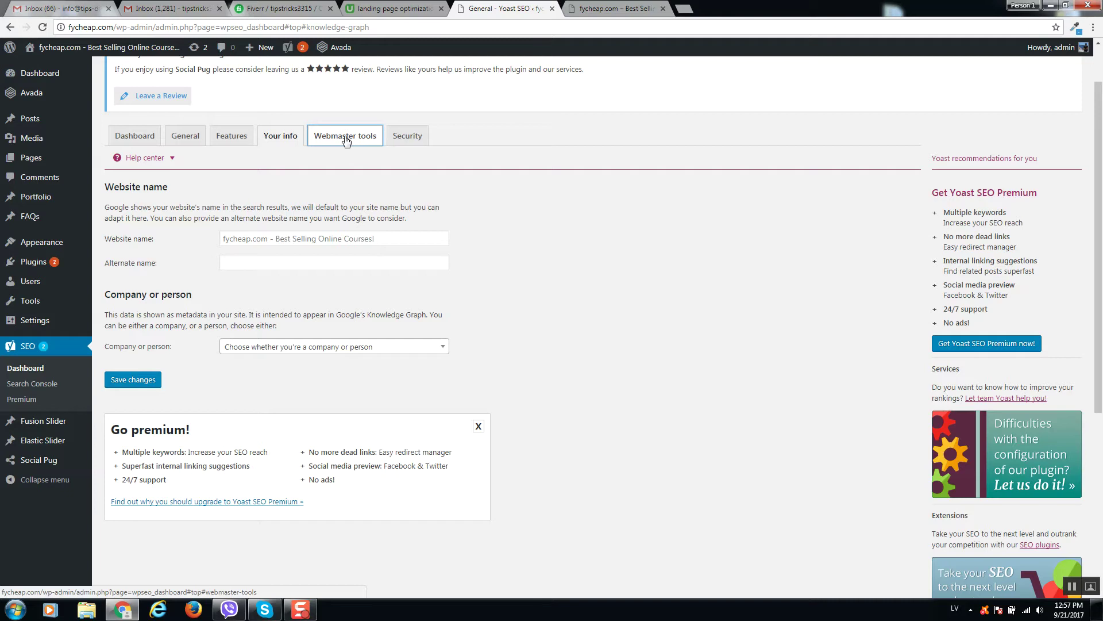
{"action": "left_click", "coordinate": [342, 141]}
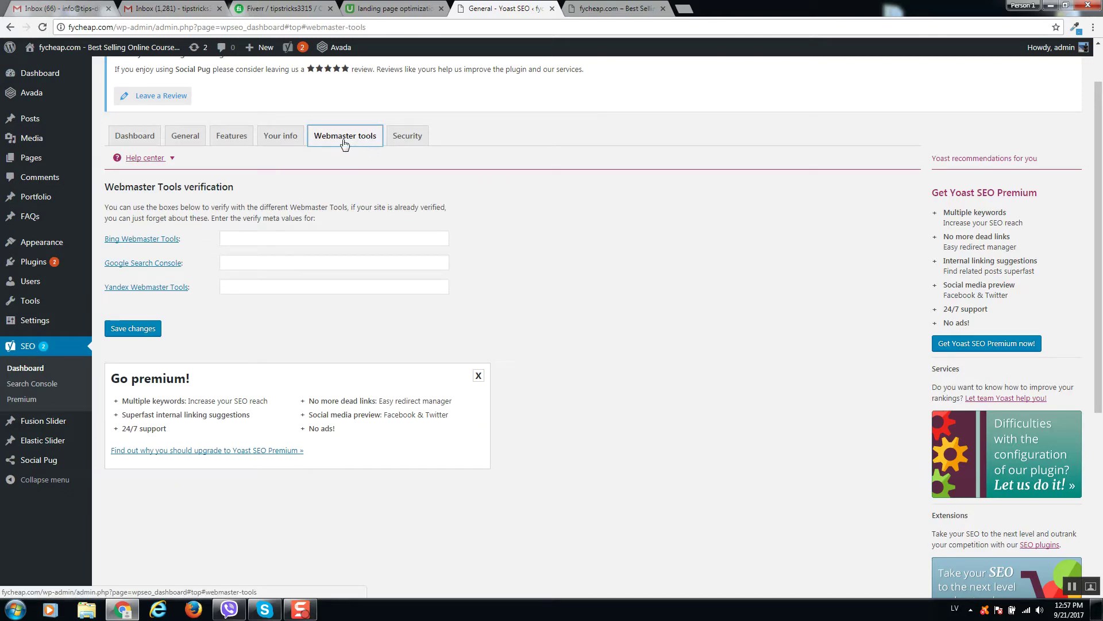
{"action": "left_click", "coordinate": [405, 139]}
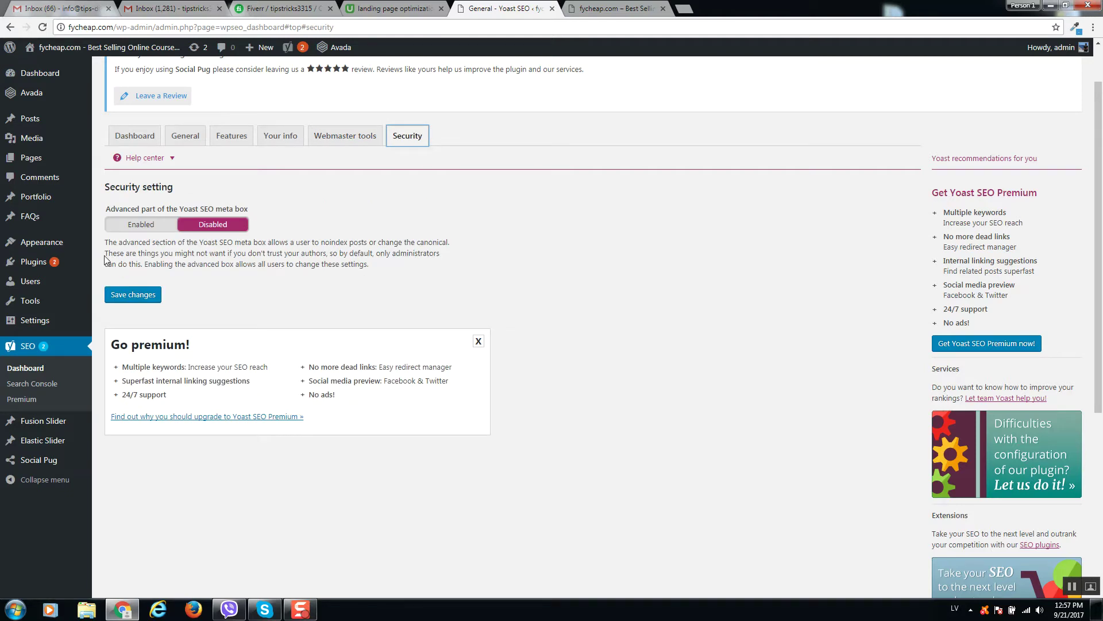
- Enable the advanced meta box section, save changes and open Titles & Metas
{"action": "left_click_drag", "start_coordinate": [146, 221], "coordinate": [96, 260]}
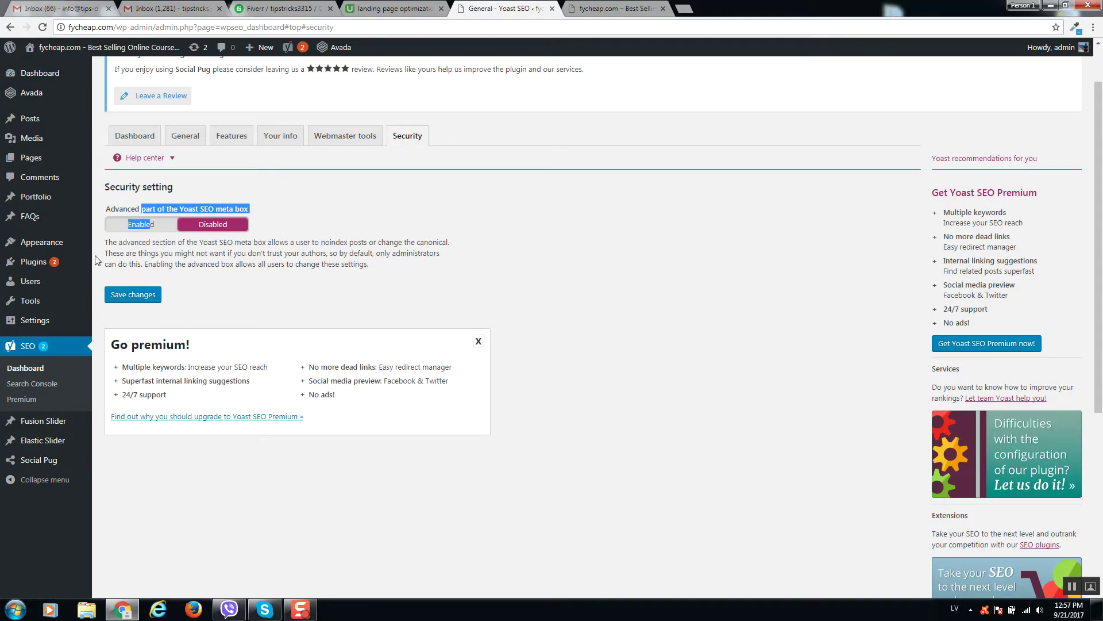
{"action": "left_click", "coordinate": [123, 230]}
{"action": "left_click", "coordinate": [144, 295]}
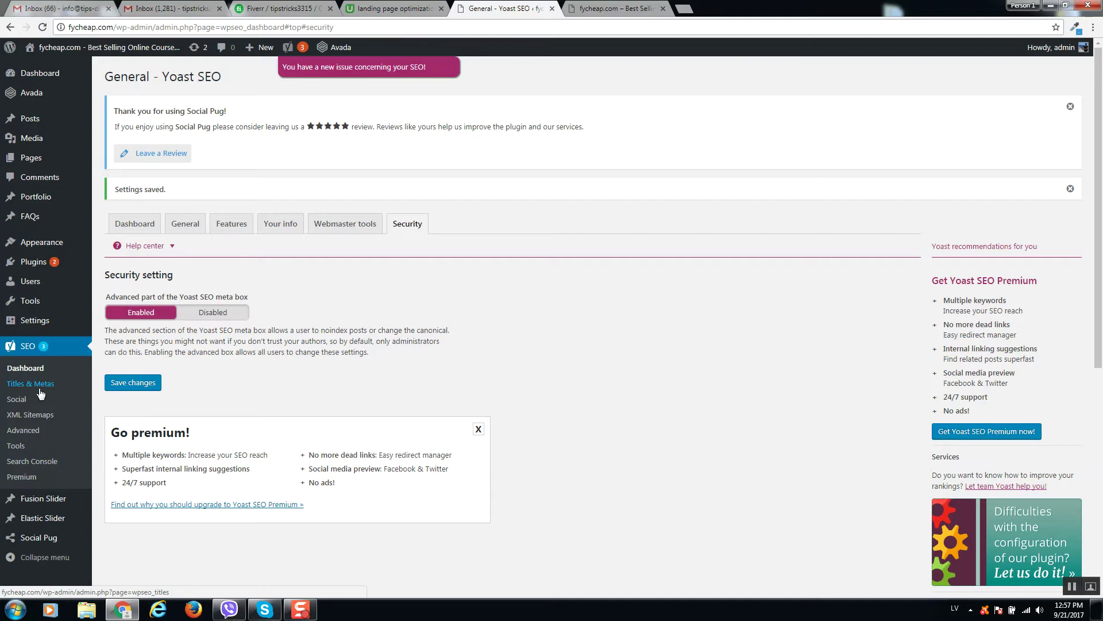
{"action": "left_click", "coordinate": [41, 385]}
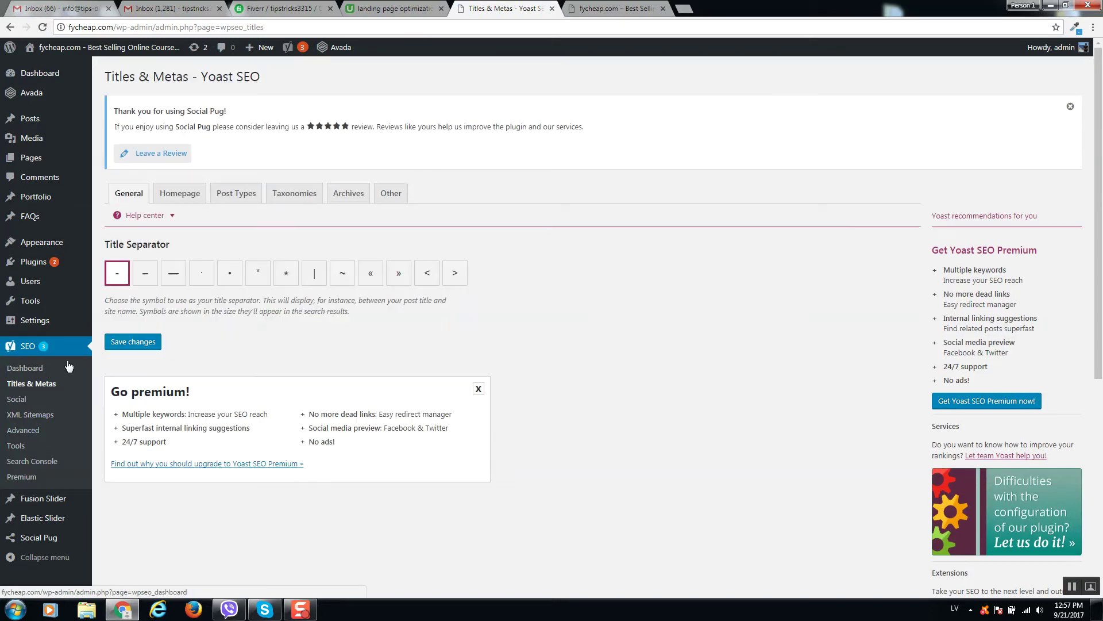
- Check the Homepage and Post Types title templates, then open SEO > Advanced breadcrumbs settings
{"action": "left_click", "coordinate": [177, 193]}
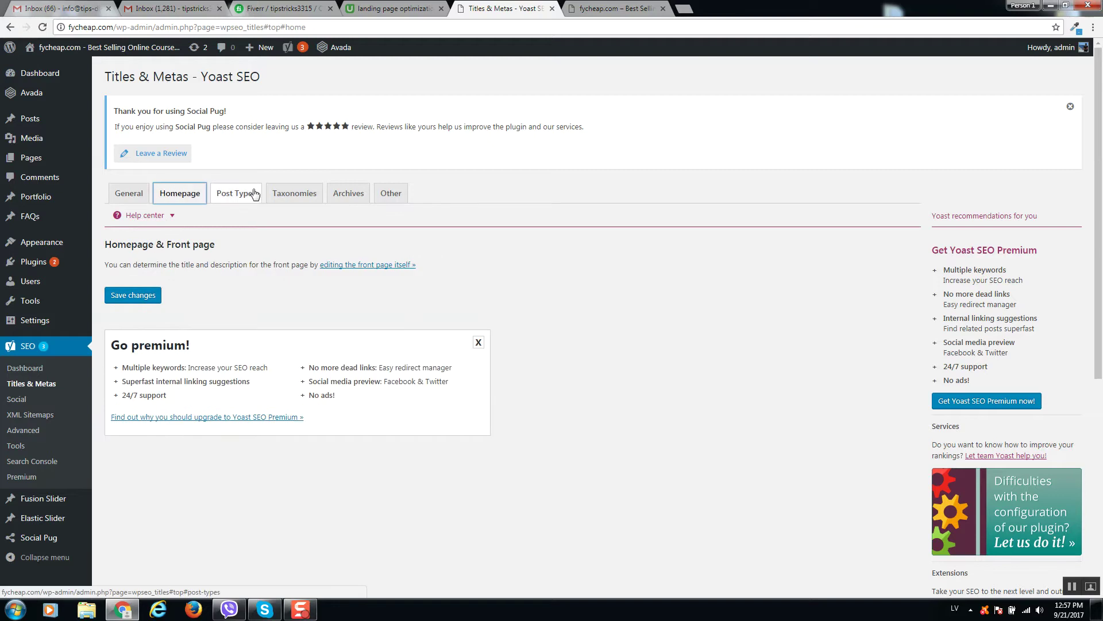
{"action": "left_click", "coordinate": [236, 193]}
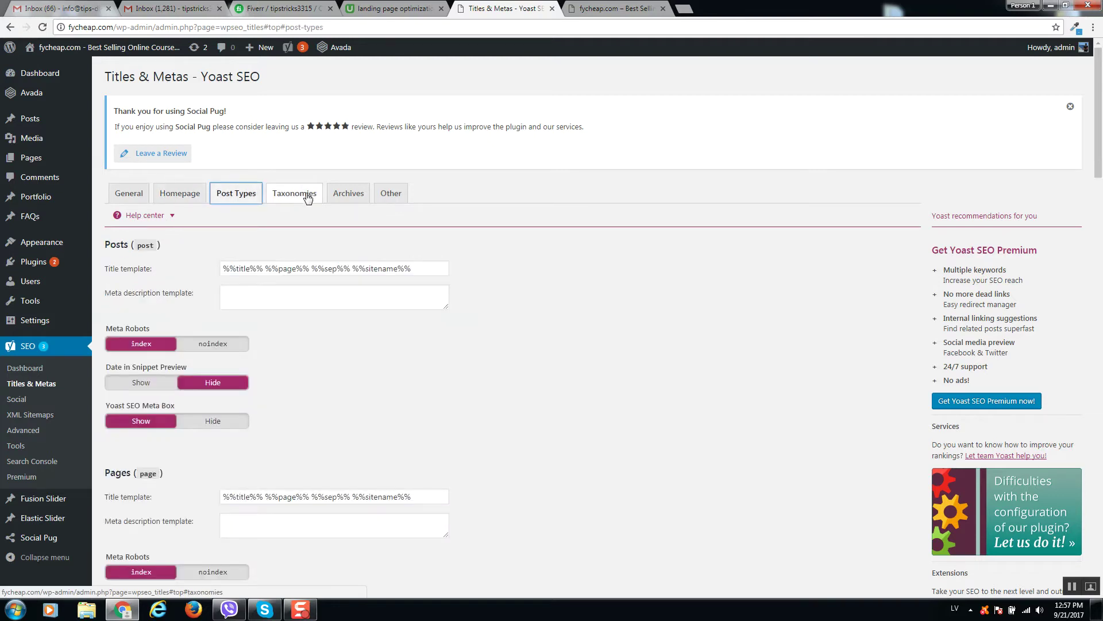
{"action": "scroll", "coordinate": [323, 214], "scroll_direction": "down", "scroll_amount": 5}
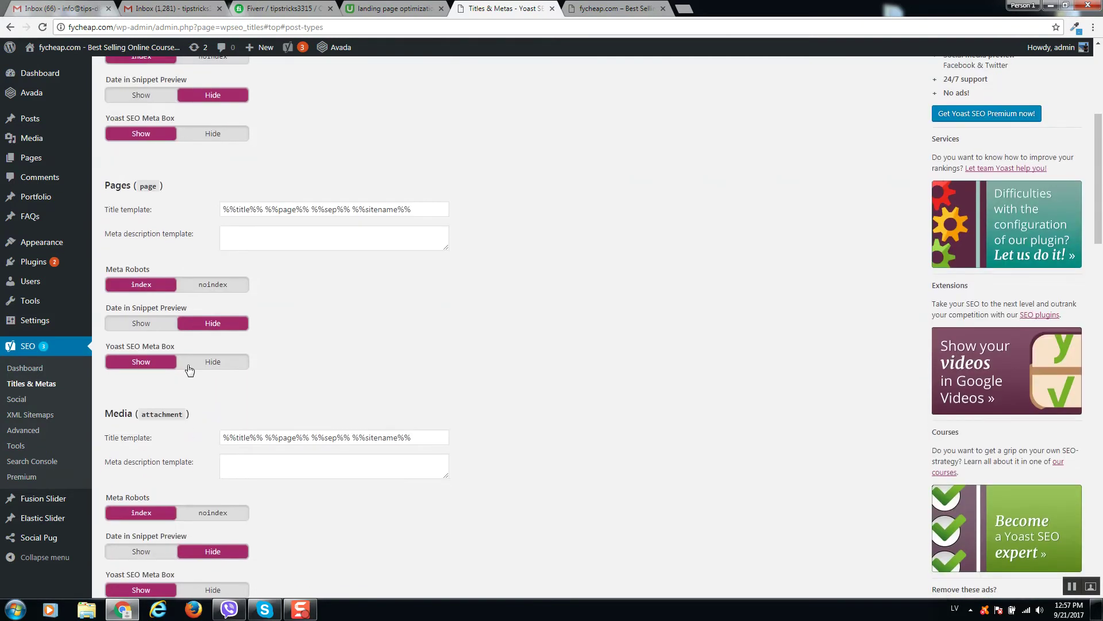
{"action": "scroll", "coordinate": [190, 370], "scroll_direction": "up", "scroll_amount": 5}
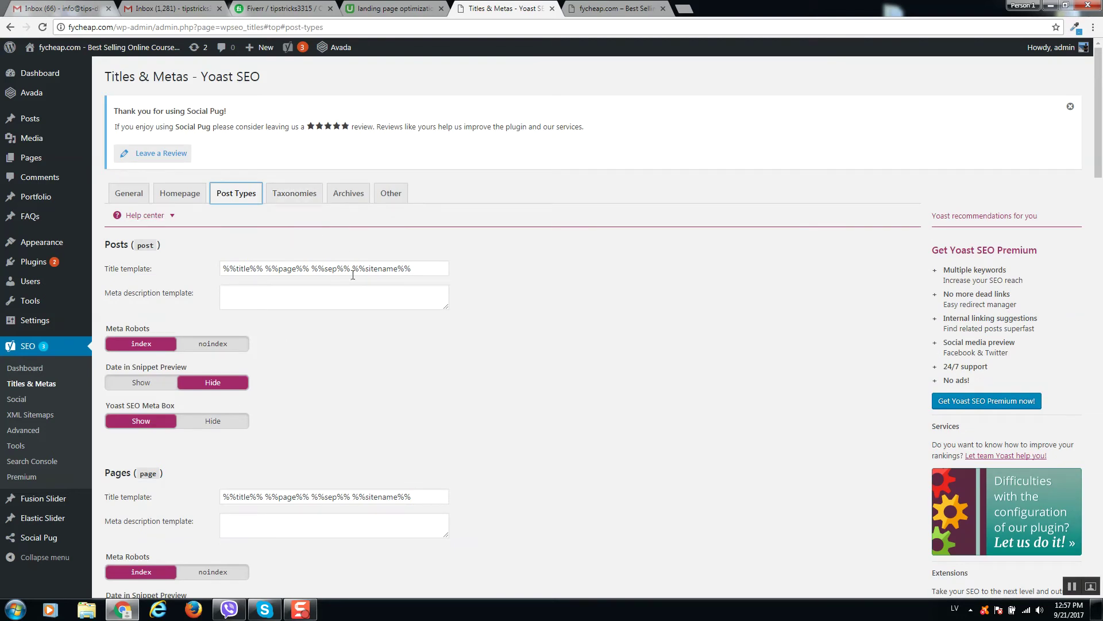
{"action": "left_click", "coordinate": [23, 431]}
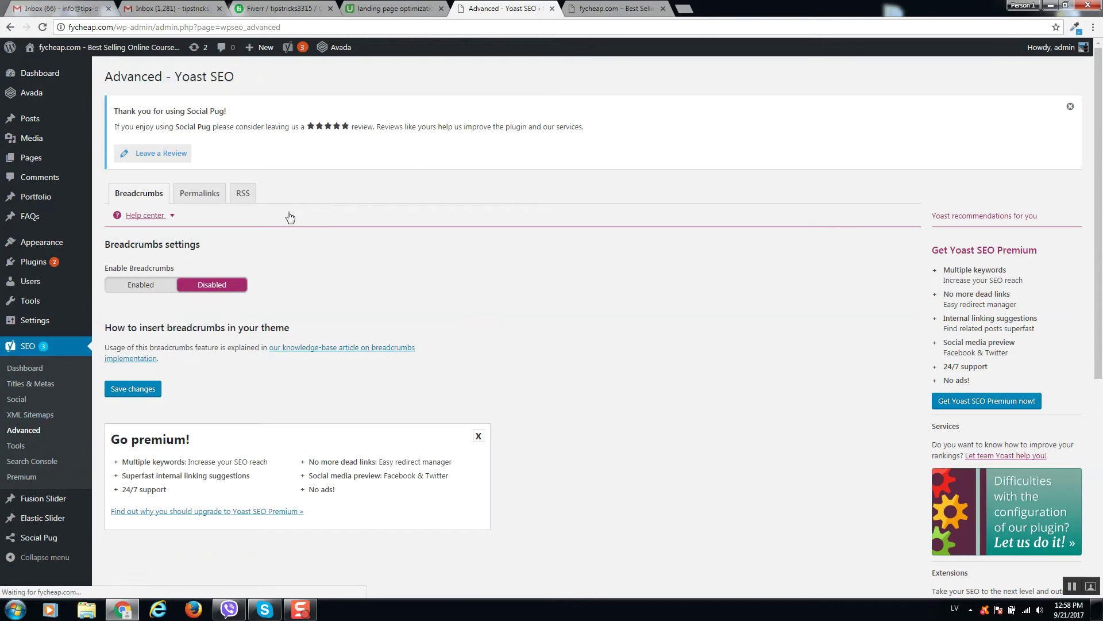
- Enable the user sitemap, including users without posts, and save
{"action": "left_click", "coordinate": [24, 420]}
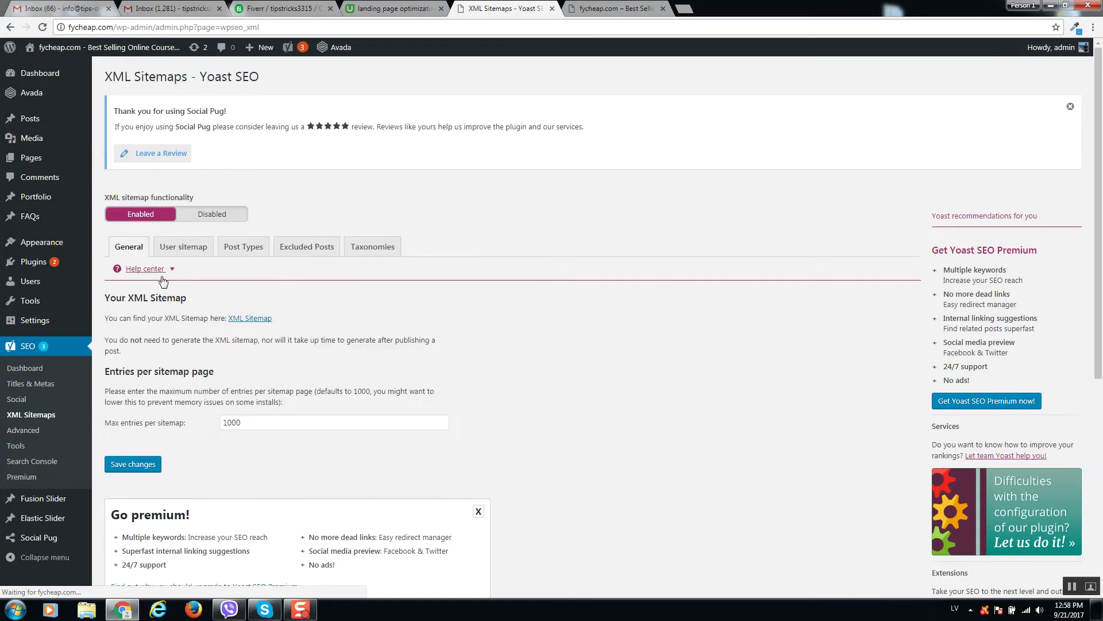
{"action": "left_click", "coordinate": [180, 245]}
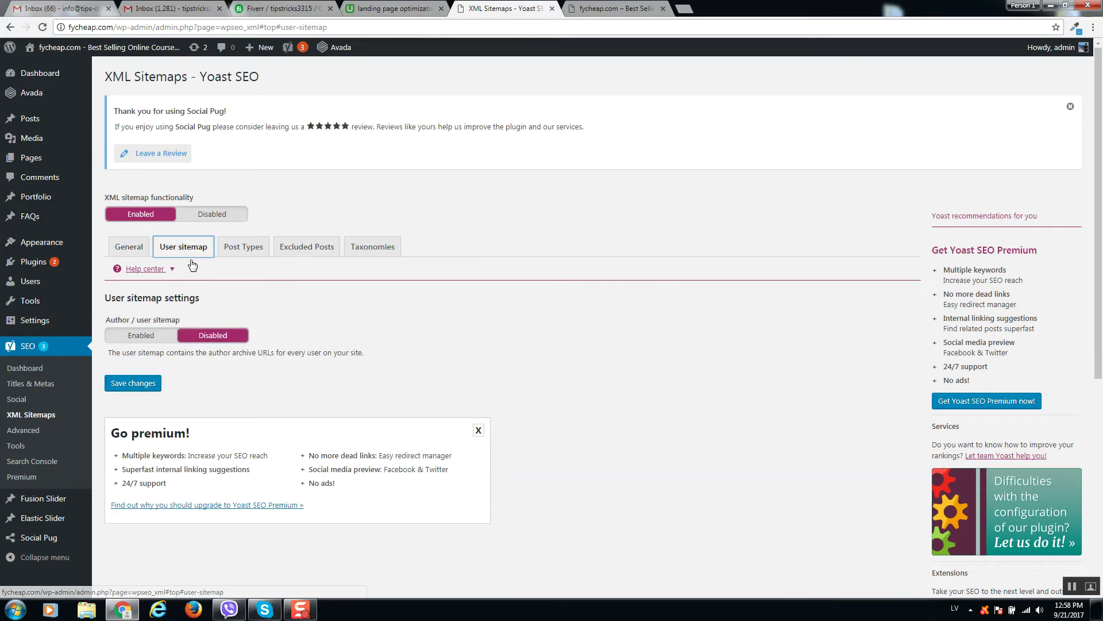
{"action": "left_click", "coordinate": [138, 339]}
{"action": "left_click", "coordinate": [140, 388]}
{"action": "scroll", "coordinate": [192, 487], "scroll_direction": "down", "scroll_amount": 5}
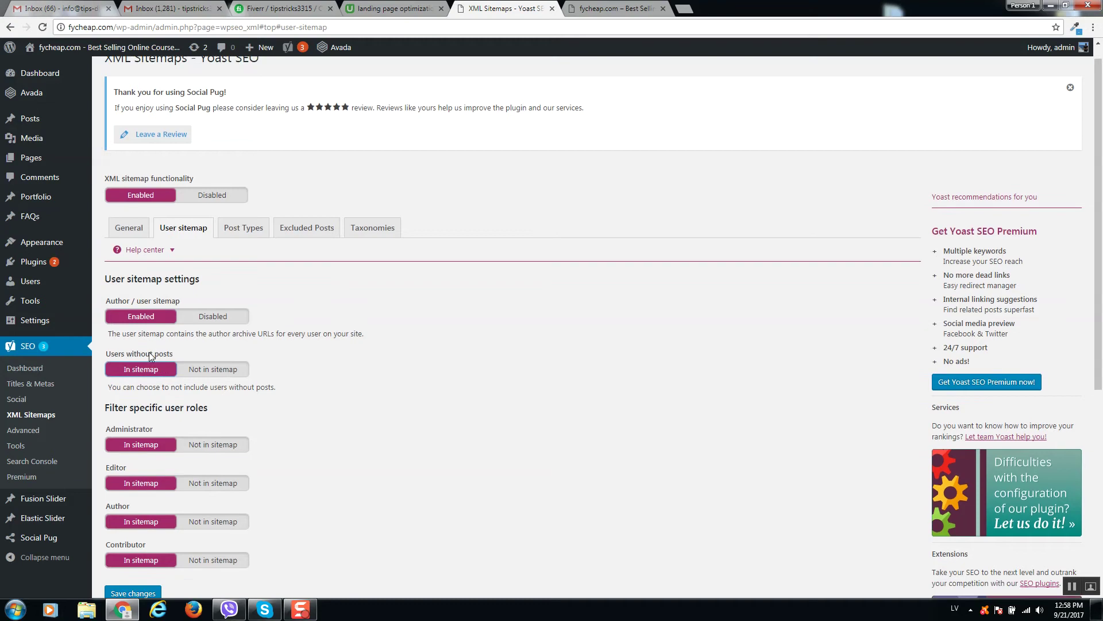
{"action": "left_click", "coordinate": [137, 326]}
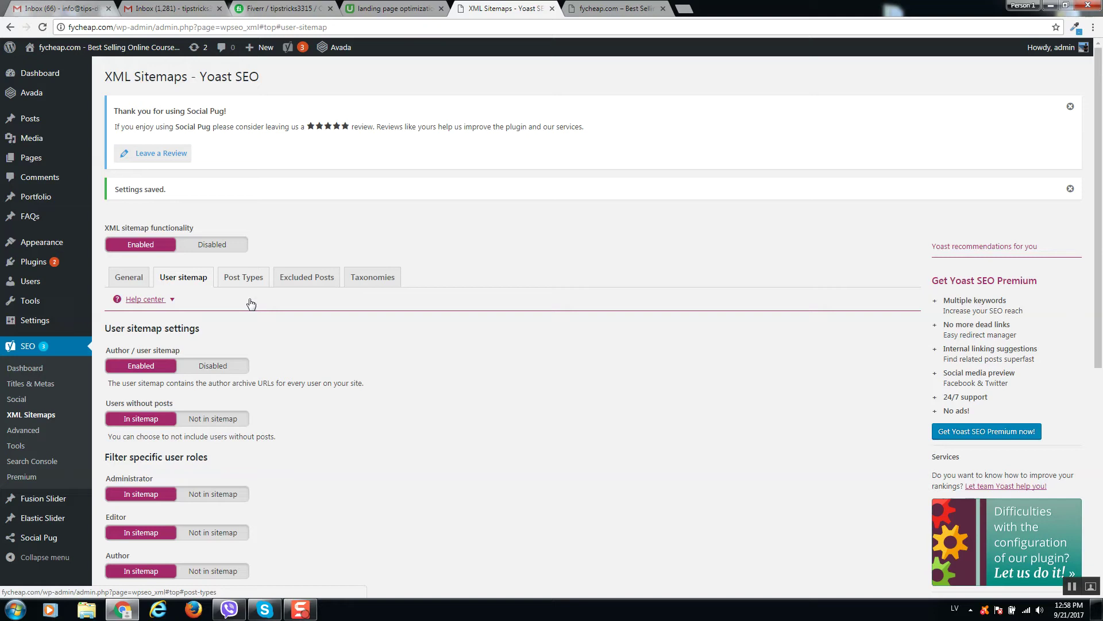
- Set Media to In sitemap under Post Types, save, and glance at Taxonomies and Excluded Posts
{"action": "left_click", "coordinate": [248, 279]}
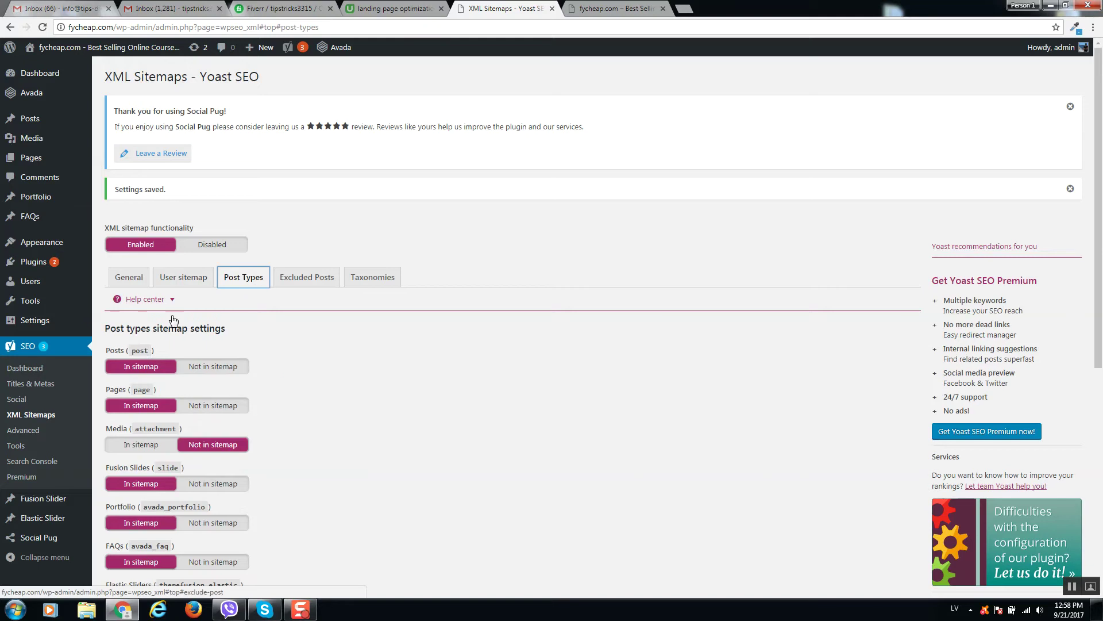
{"action": "scroll", "coordinate": [136, 347], "scroll_direction": "down", "scroll_amount": 2}
{"action": "left_click", "coordinate": [218, 387]}
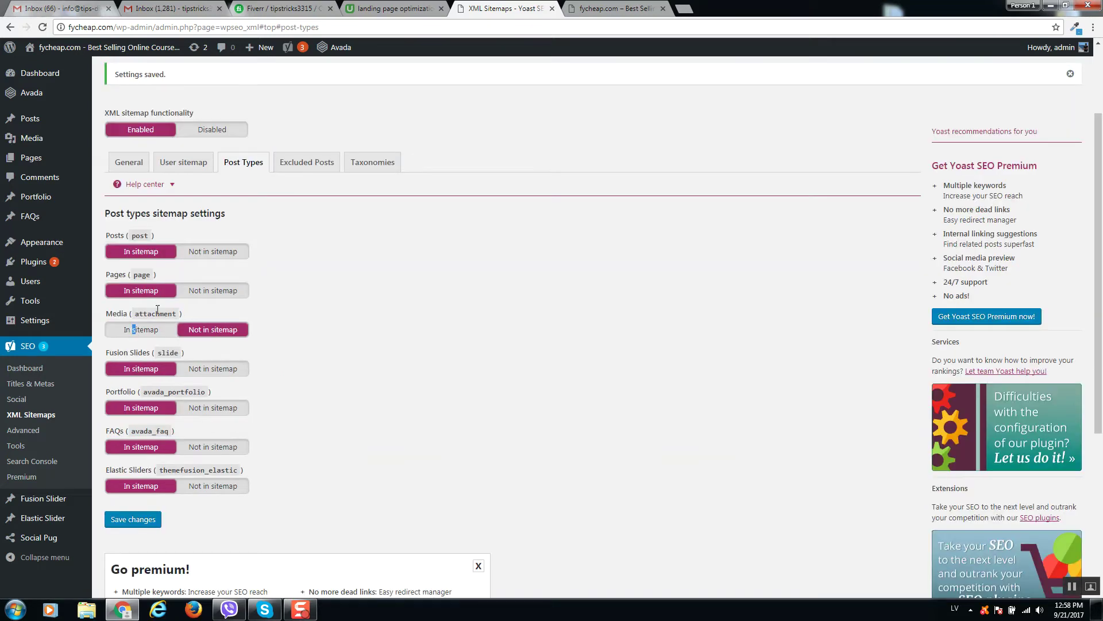
{"action": "left_click", "coordinate": [155, 333]}
{"action": "scroll", "coordinate": [147, 491], "scroll_direction": "down", "scroll_amount": 1}
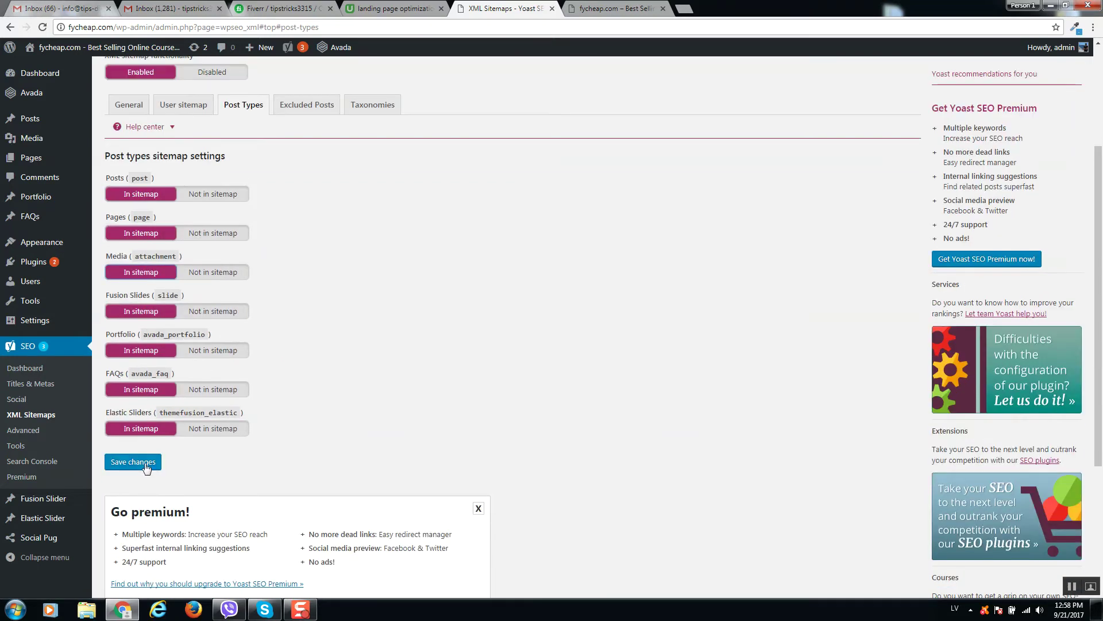
{"action": "left_click", "coordinate": [145, 463]}
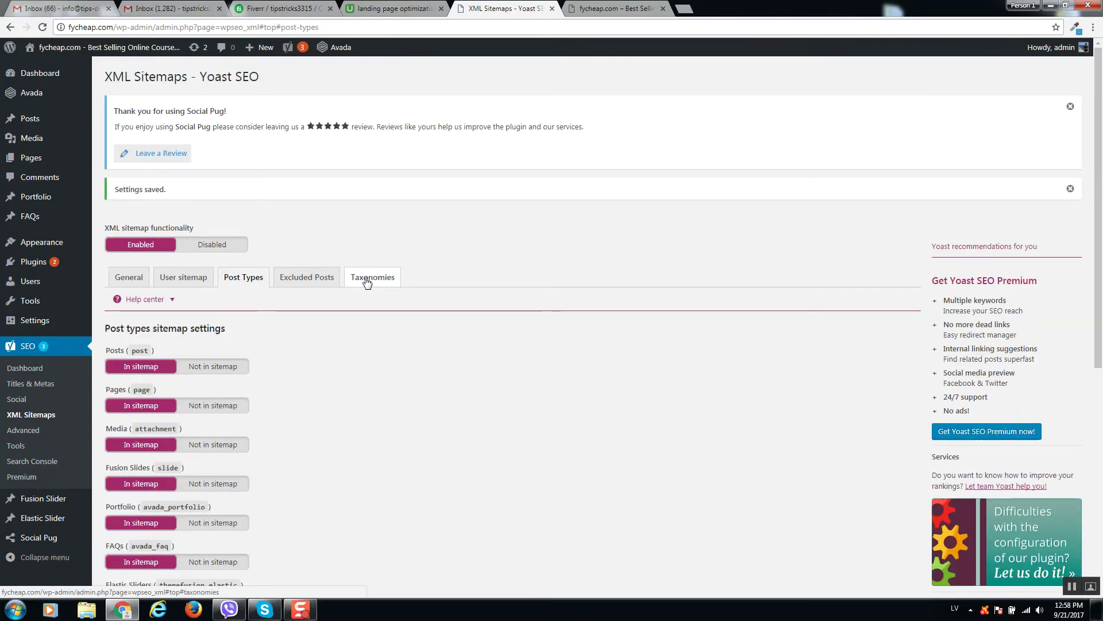
{"action": "left_click", "coordinate": [367, 278]}
{"action": "left_click", "coordinate": [303, 281]}
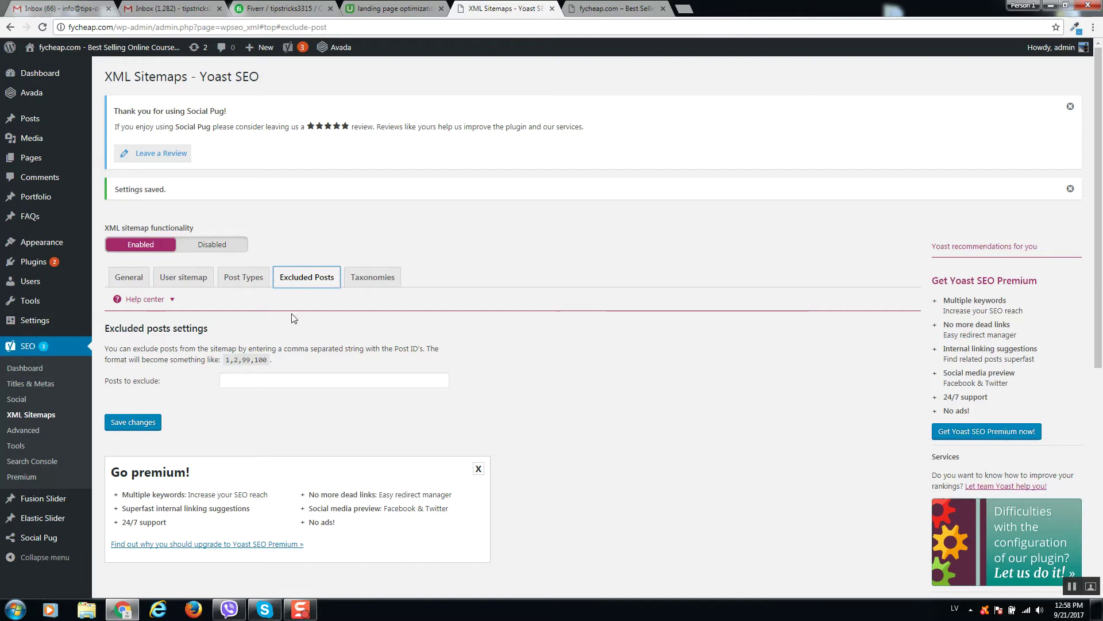
- Open the Home page for editing from Pages > All Pages
{"action": "mouse_move", "coordinate": [58, 160]}
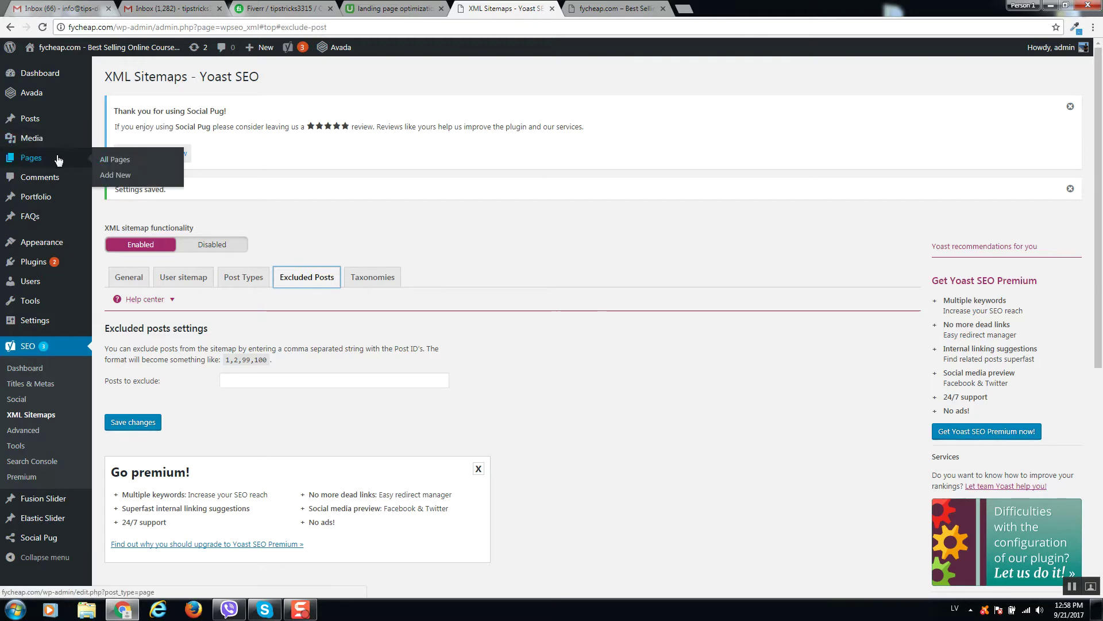
{"action": "left_click", "coordinate": [115, 159]}
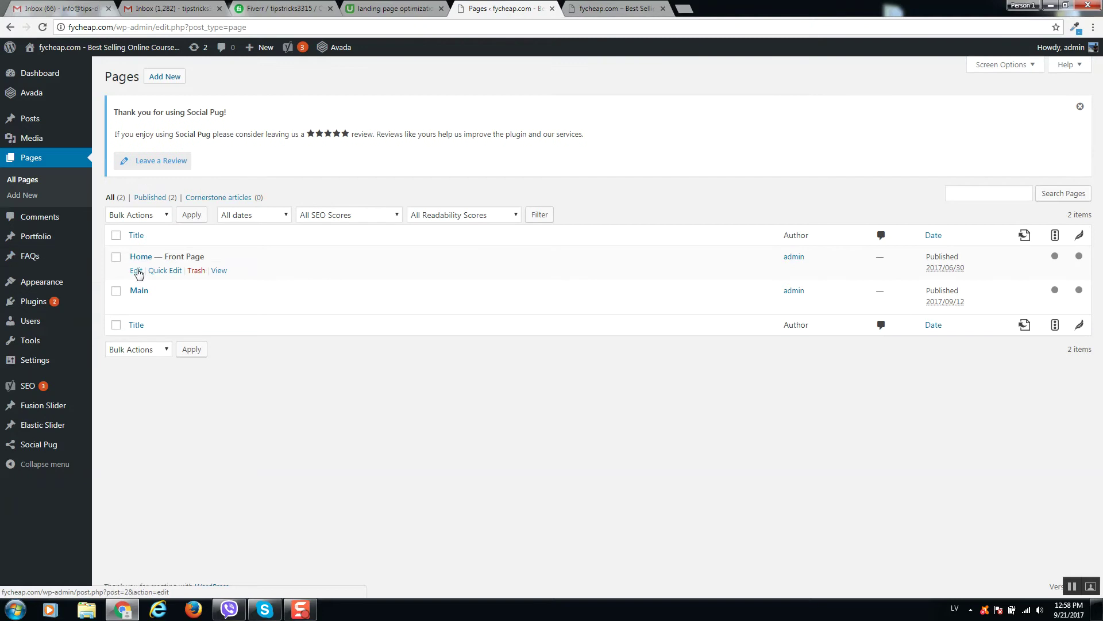
{"action": "left_click", "coordinate": [138, 272]}
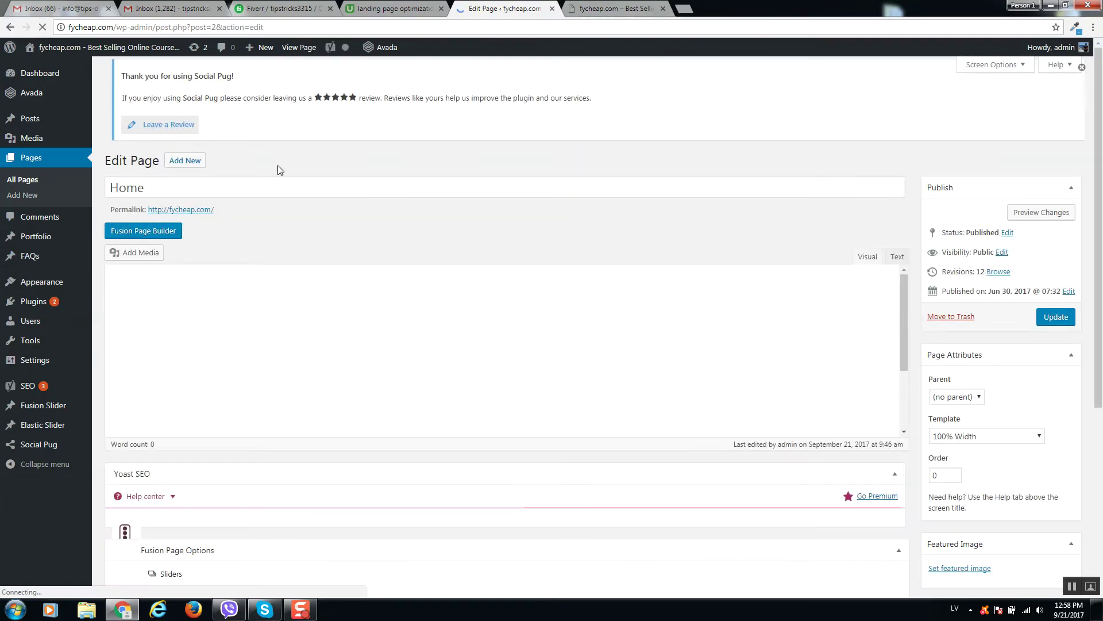
{"action": "scroll", "coordinate": [401, 234], "scroll_direction": "down", "scroll_amount": 5}
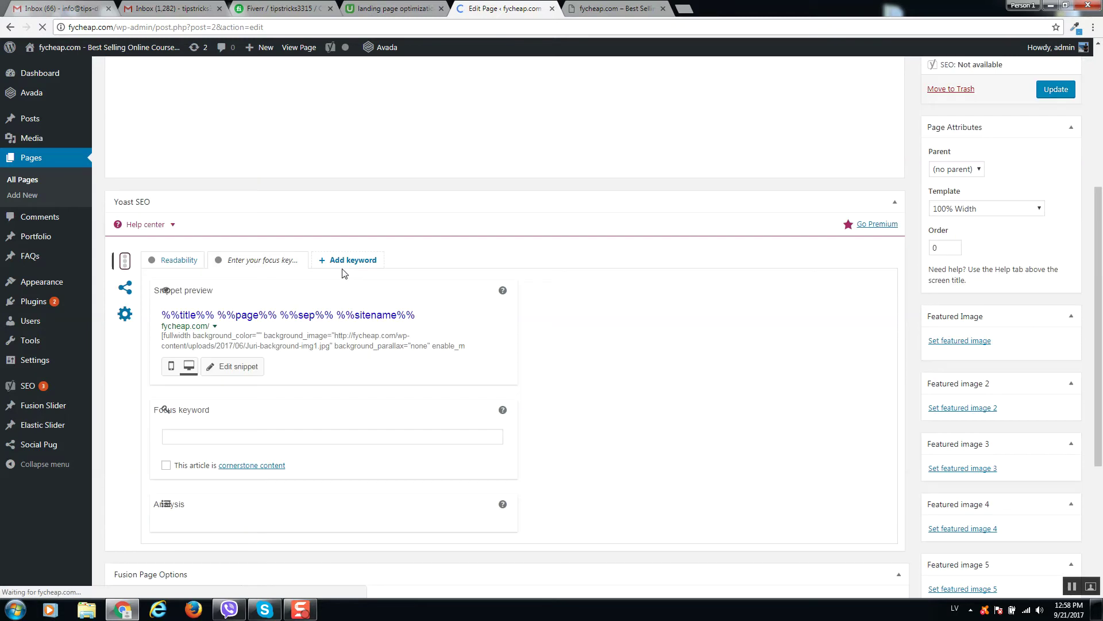
{"action": "scroll", "coordinate": [204, 467], "scroll_direction": "up", "scroll_amount": 3}
{"action": "scroll", "coordinate": [247, 414], "scroll_direction": "down", "scroll_amount": 3}
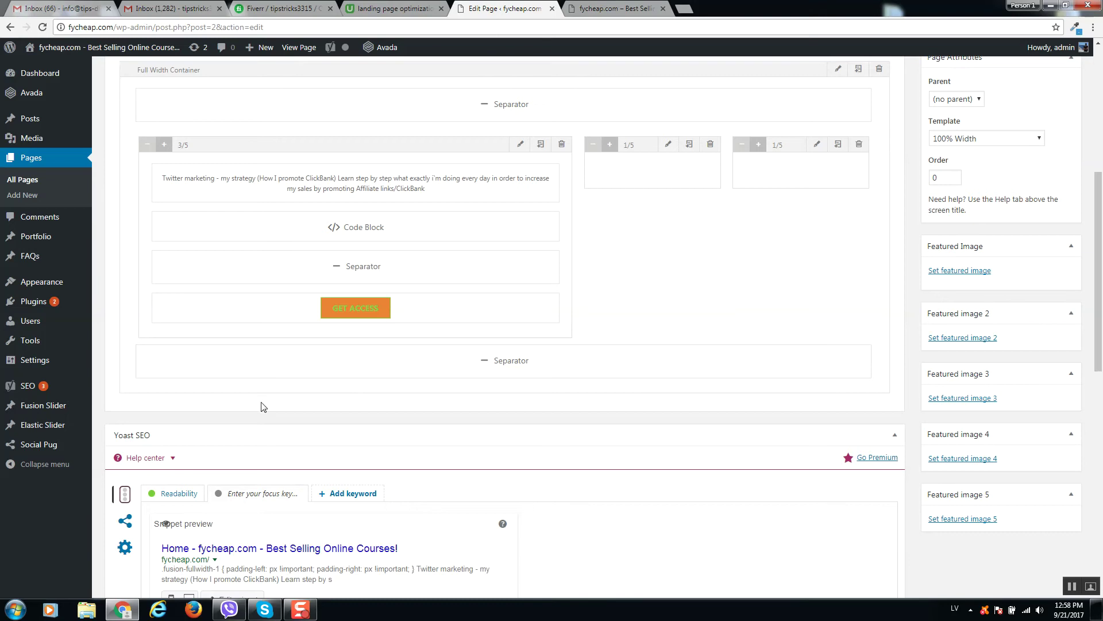
{"action": "scroll", "coordinate": [168, 278], "scroll_direction": "down", "scroll_amount": 6}
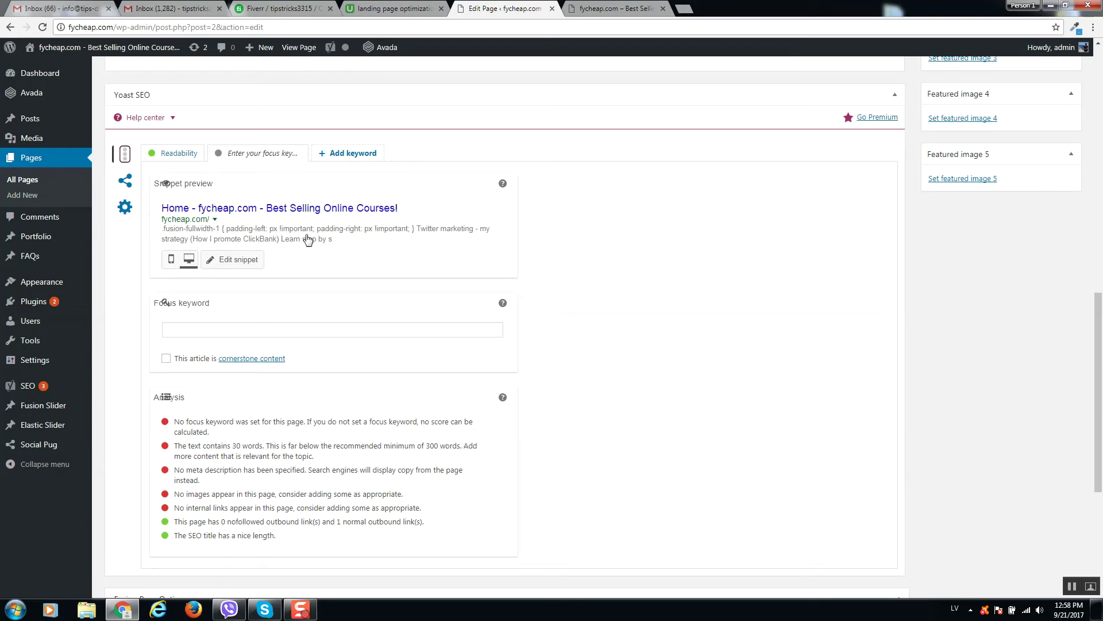
- Copy the main heading from the live home page and return to the editor
{"action": "left_click", "coordinate": [603, 14]}
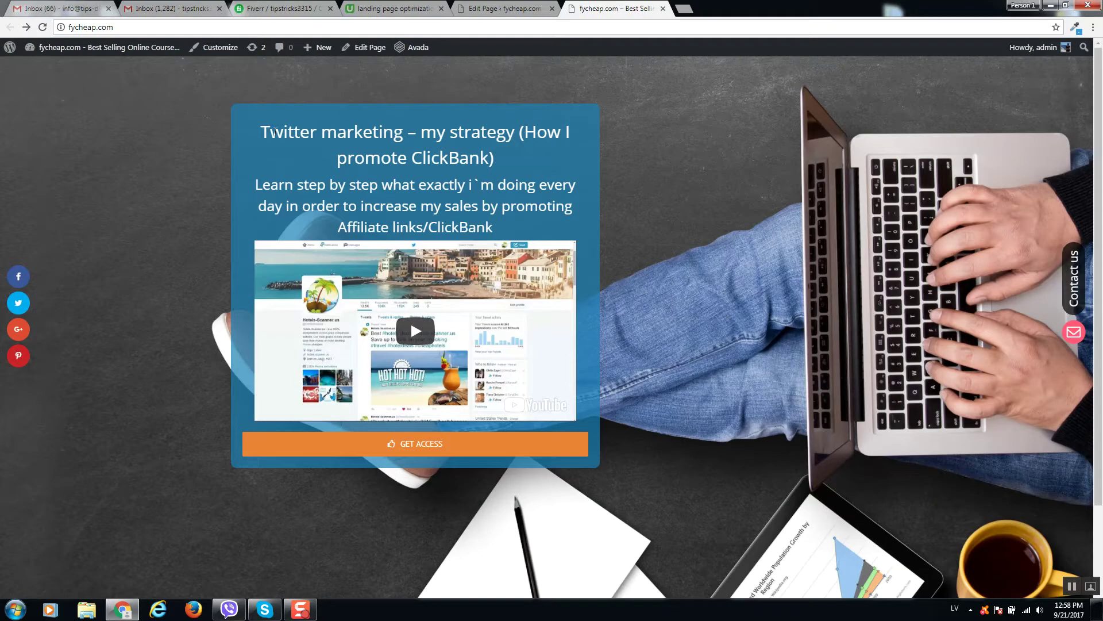
{"action": "left_click_drag", "start_coordinate": [475, 126], "coordinate": [506, 158]}
{"action": "right_click", "coordinate": [482, 160]}
{"action": "left_click", "coordinate": [488, 161]}
{"action": "left_click", "coordinate": [500, 9]}
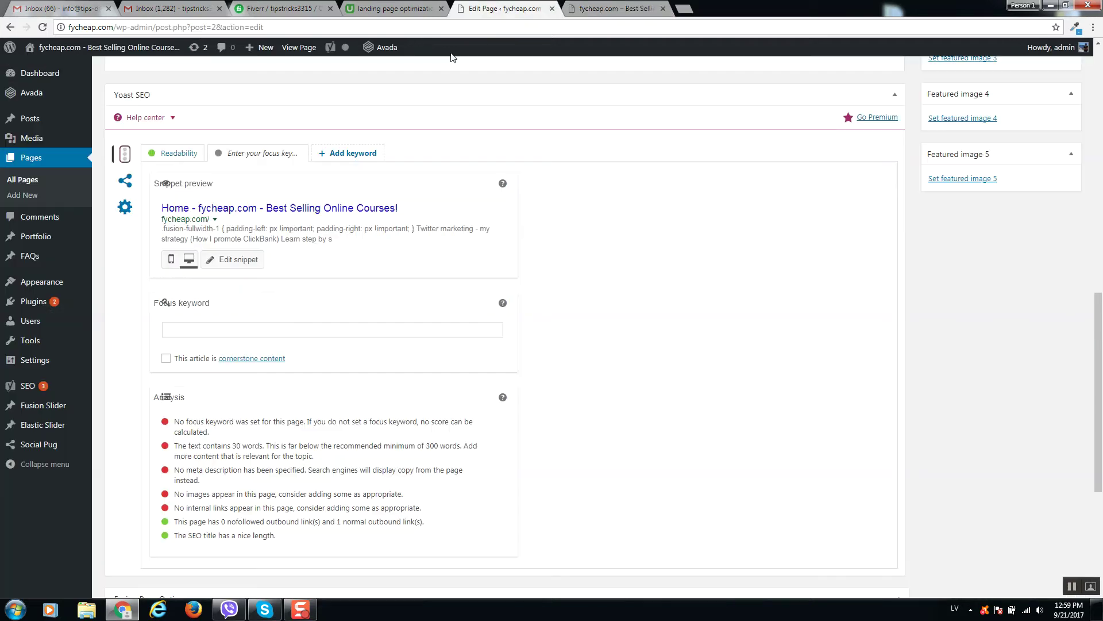
- Paste the copied heading into the SEO title, removing the bracket and adding '.' and 'Learn'
{"action": "left_click", "coordinate": [232, 260]}
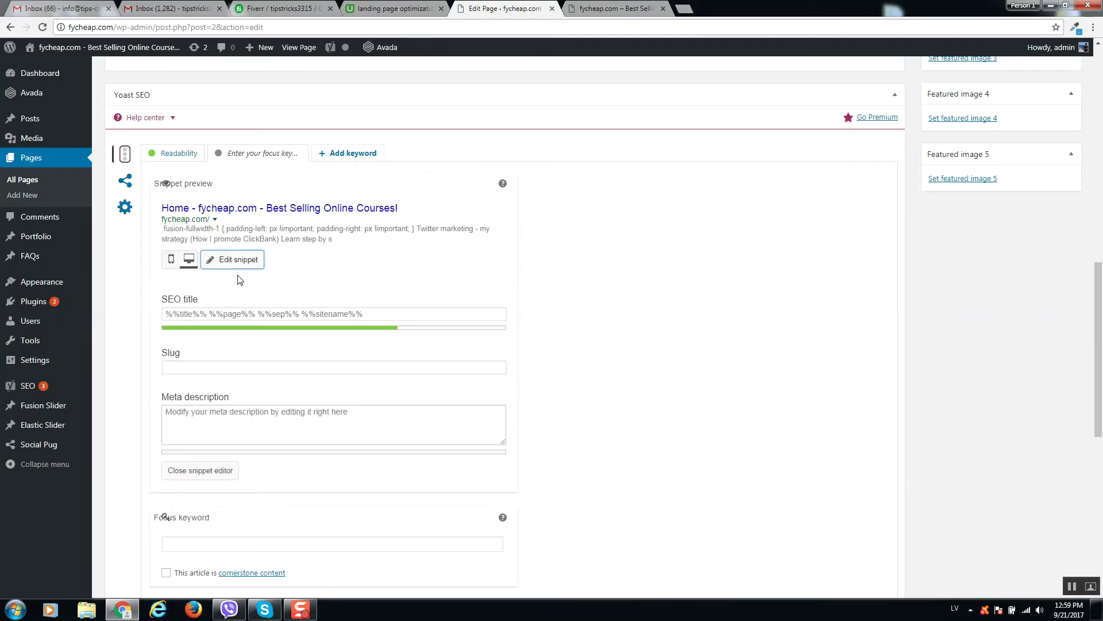
{"action": "left_click", "coordinate": [215, 311]}
{"action": "key", "text": "ctrl+v"}
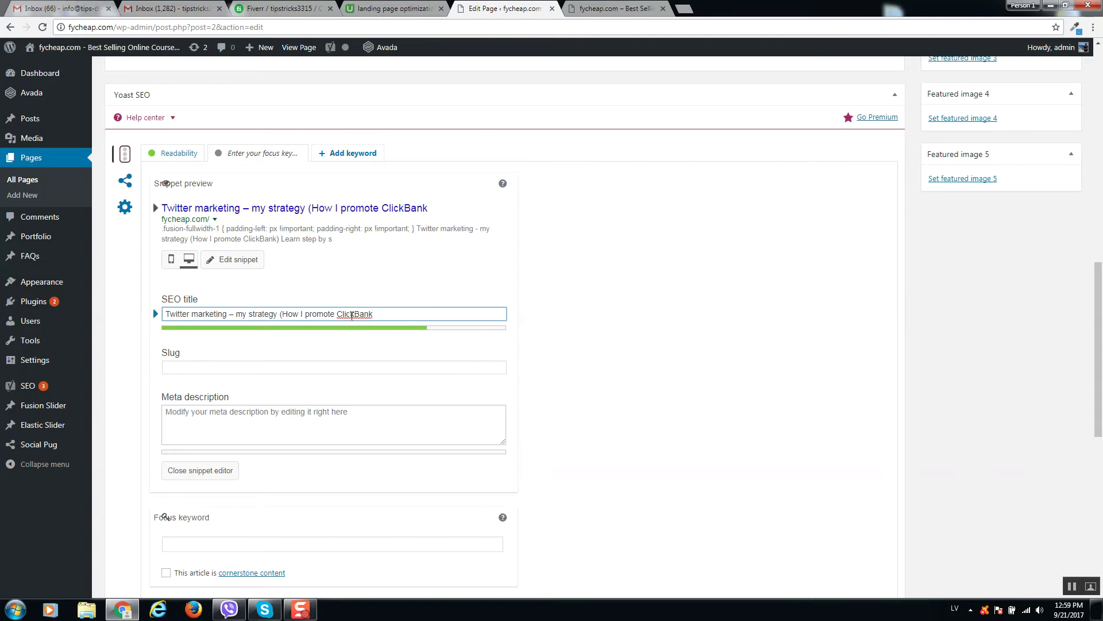
{"action": "key", "text": "BackSpace"}
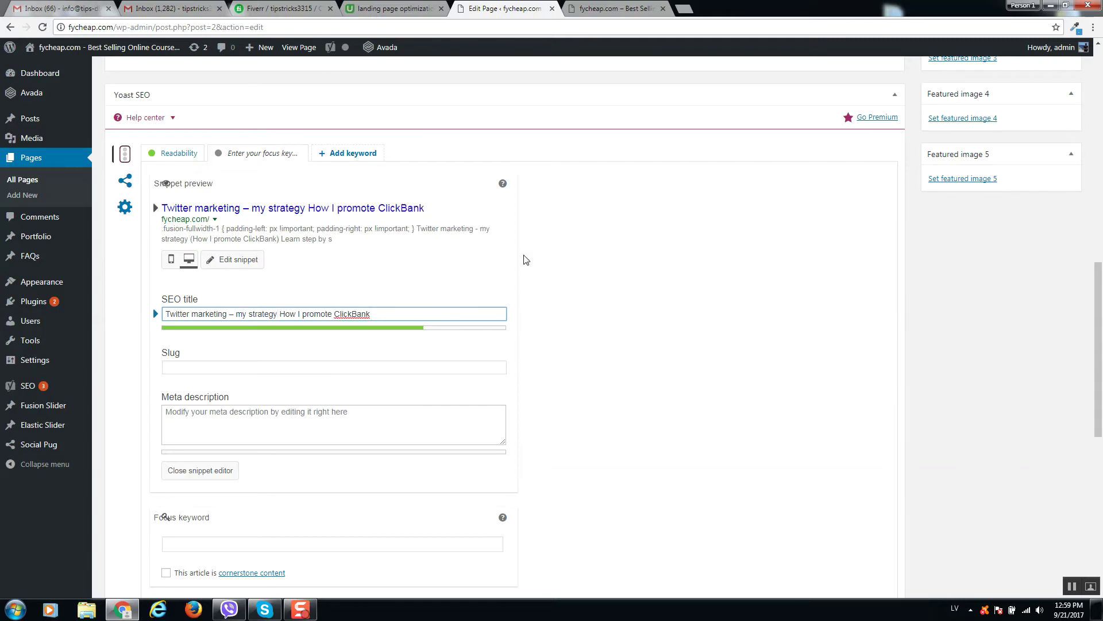
{"action": "type", "text": "."}
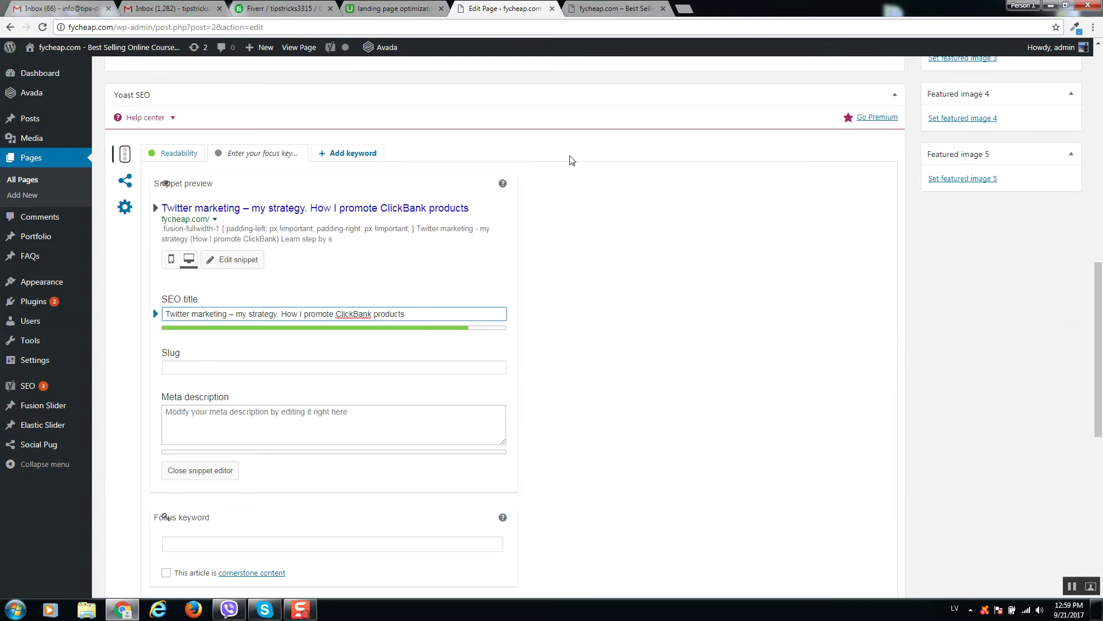
{"action": "type", "text": "Learn"}
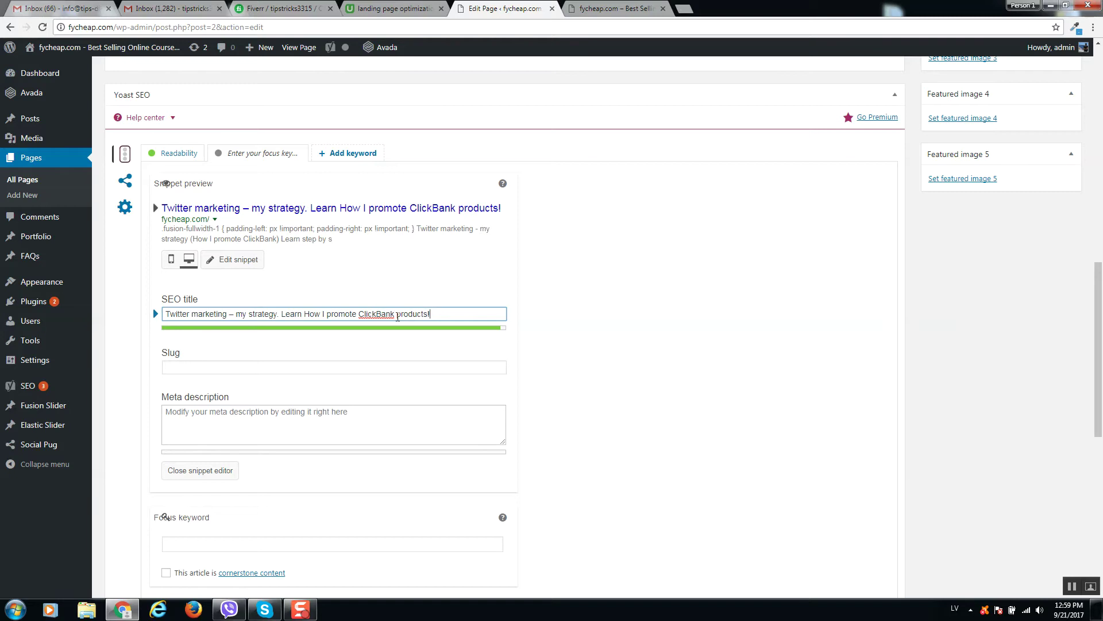
- Move through the slug field to the focus keyword field
{"action": "left_click", "coordinate": [320, 368]}
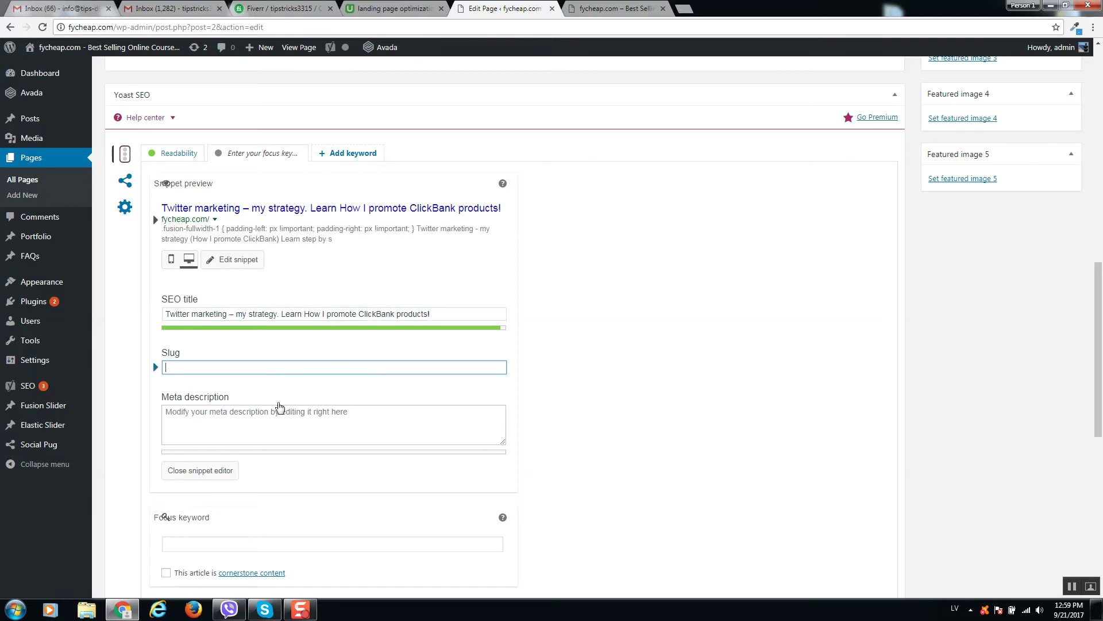
{"action": "scroll", "coordinate": [345, 161], "scroll_direction": "up", "scroll_amount": 15}
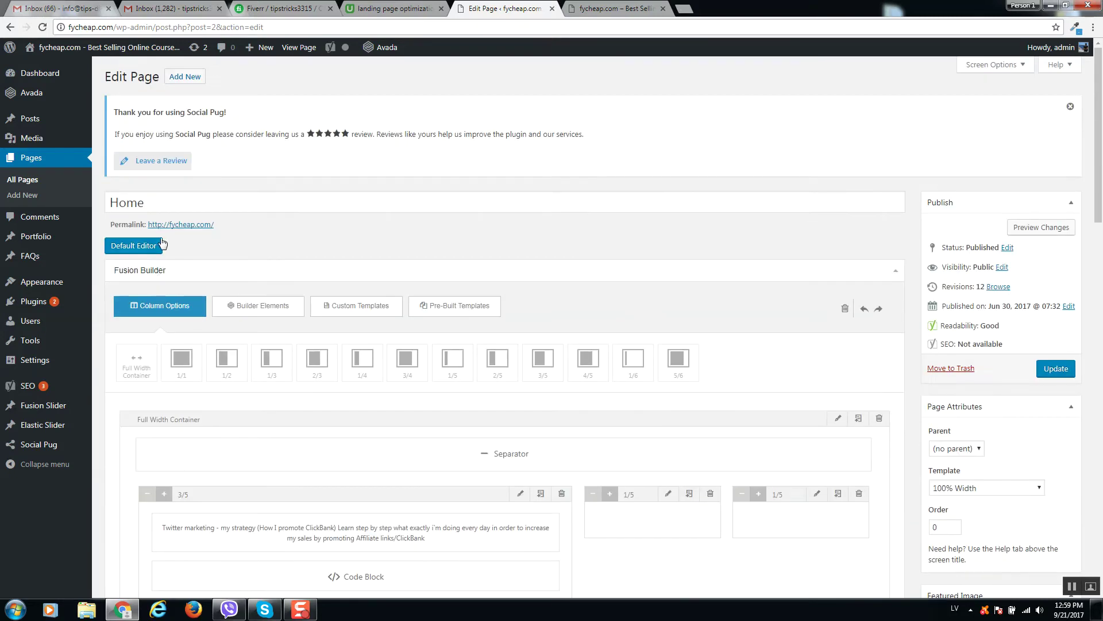
{"action": "scroll", "coordinate": [281, 299], "scroll_direction": "down", "scroll_amount": 15}
{"action": "scroll", "coordinate": [275, 286], "scroll_direction": "up", "scroll_amount": 2}
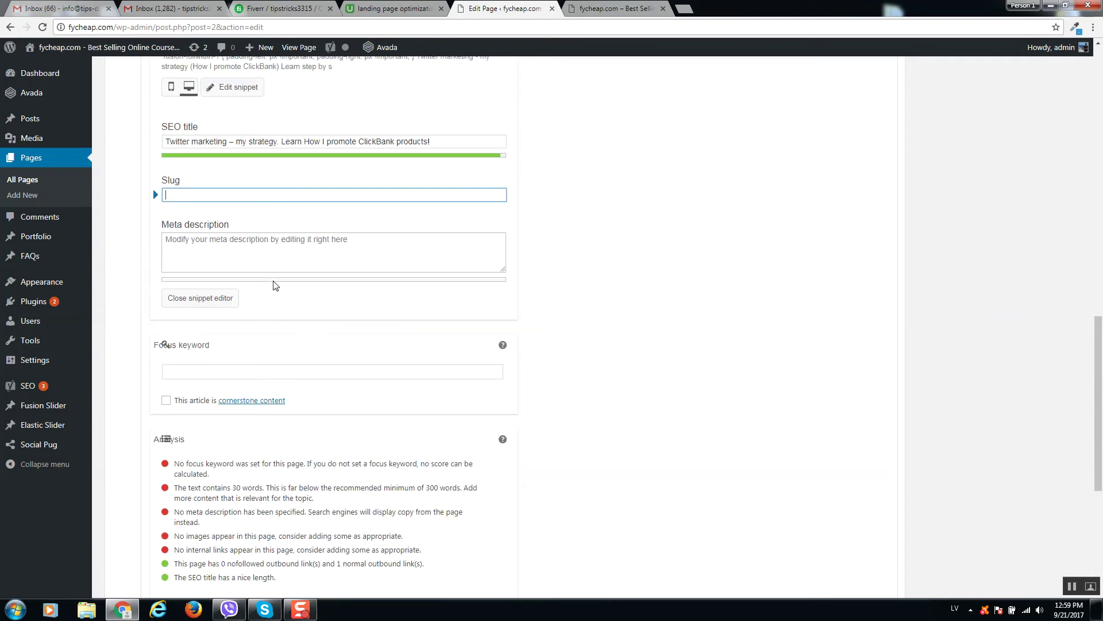
{"action": "left_click", "coordinate": [248, 370]}
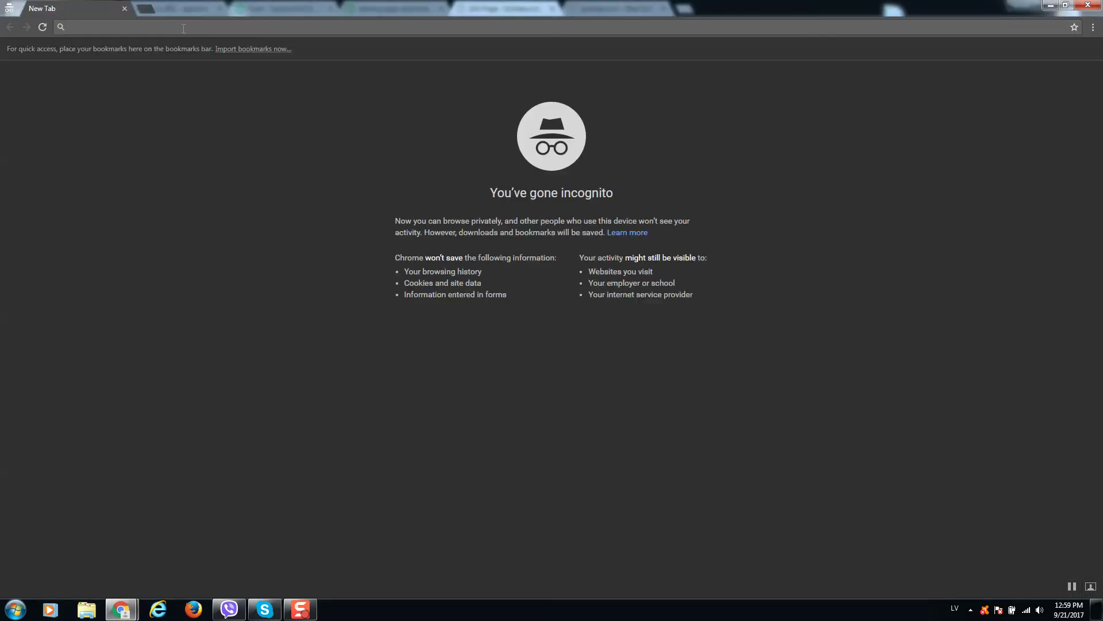
- Search Google for 'twitter strategies' and note the result count
{"action": "type", "text": "google"}
{"action": "key", "text": "Return"}
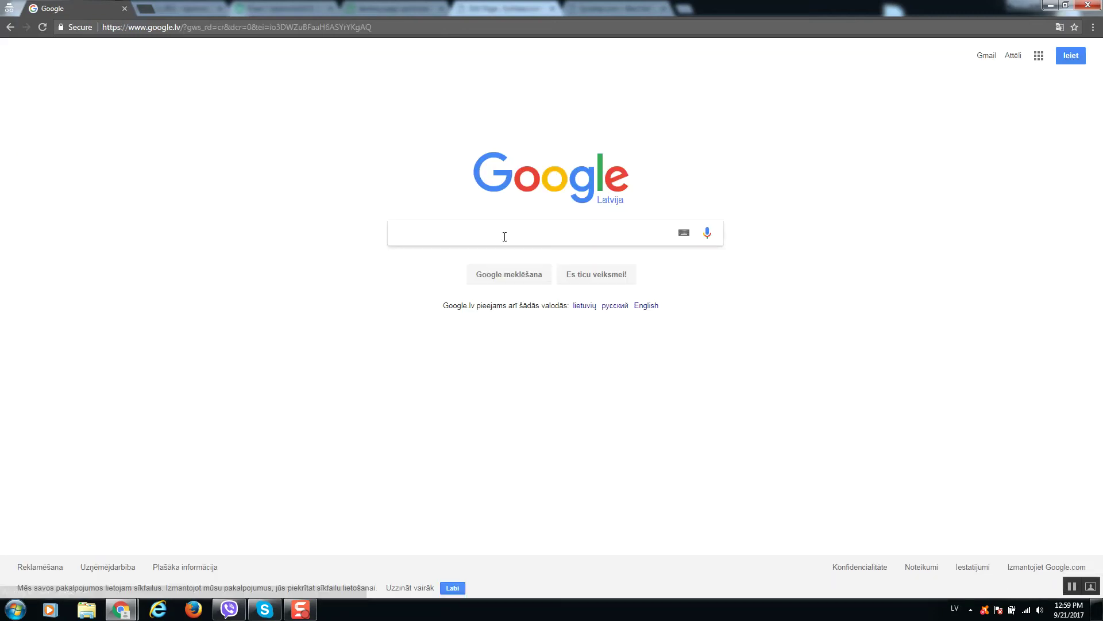
{"action": "type", "text": "twitter s"}
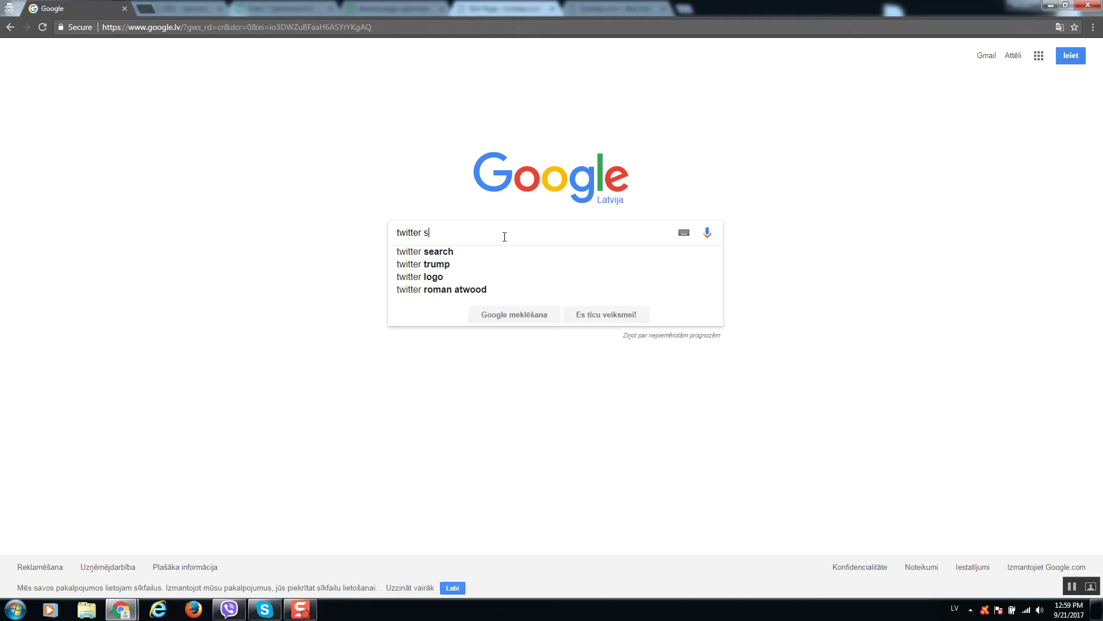
{"action": "type", "text": "tra"}
{"action": "key", "text": "Down"}
{"action": "key", "text": "Down"}
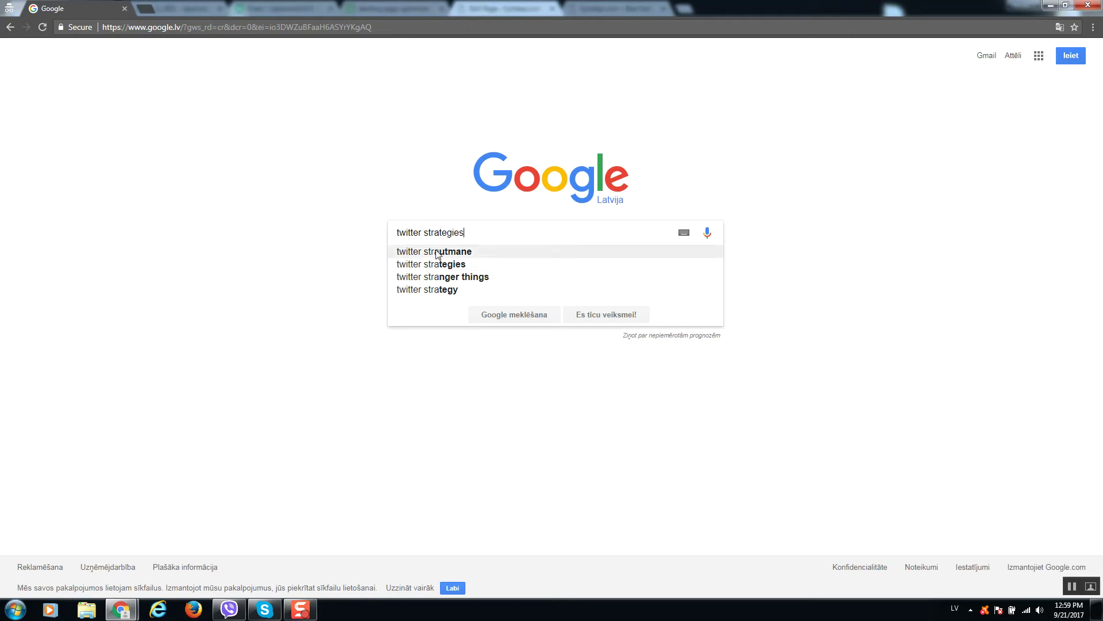
{"action": "left_click", "coordinate": [440, 263]}
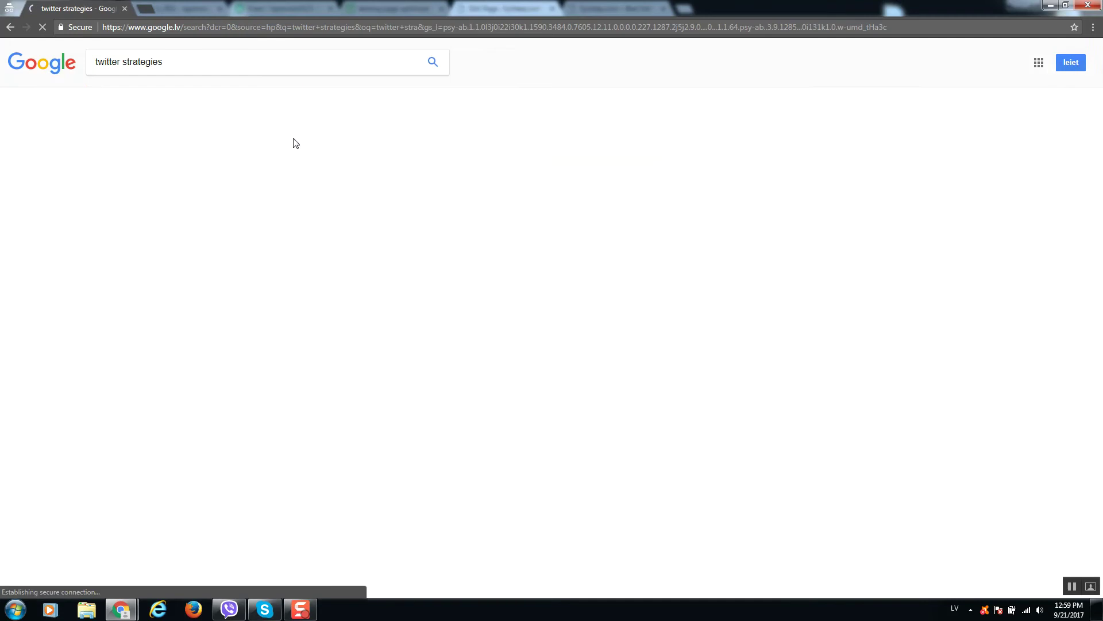
{"action": "left_click_drag", "start_coordinate": [131, 120], "coordinate": [179, 122]}
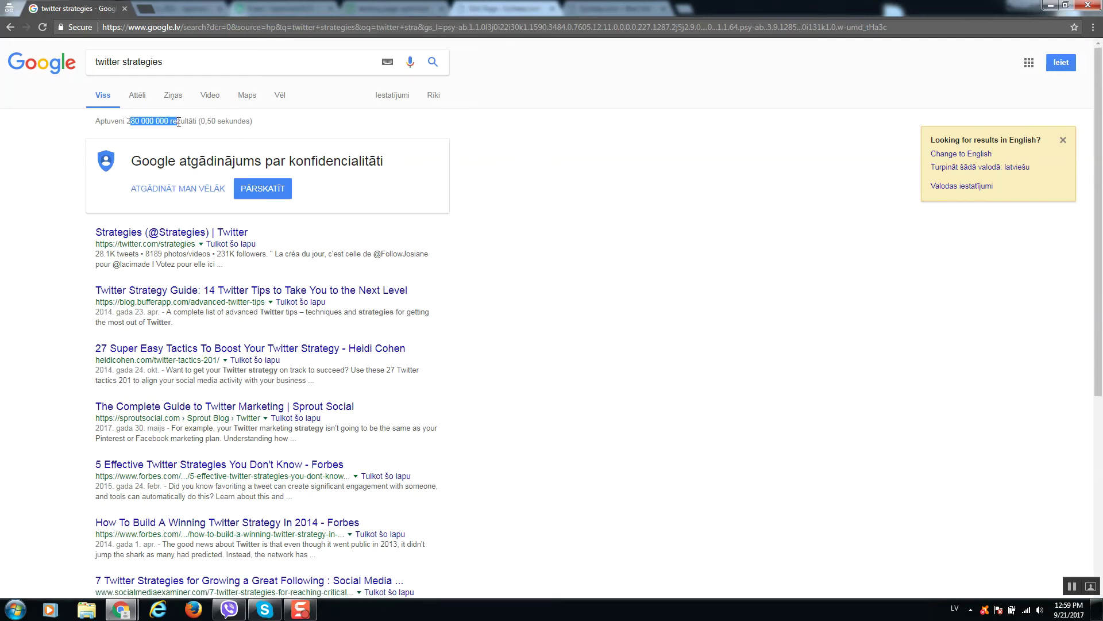
- Refine the search to 'twitter marketing strategies', then 'twitter marketing strategy'
{"action": "left_click", "coordinate": [95, 58]}
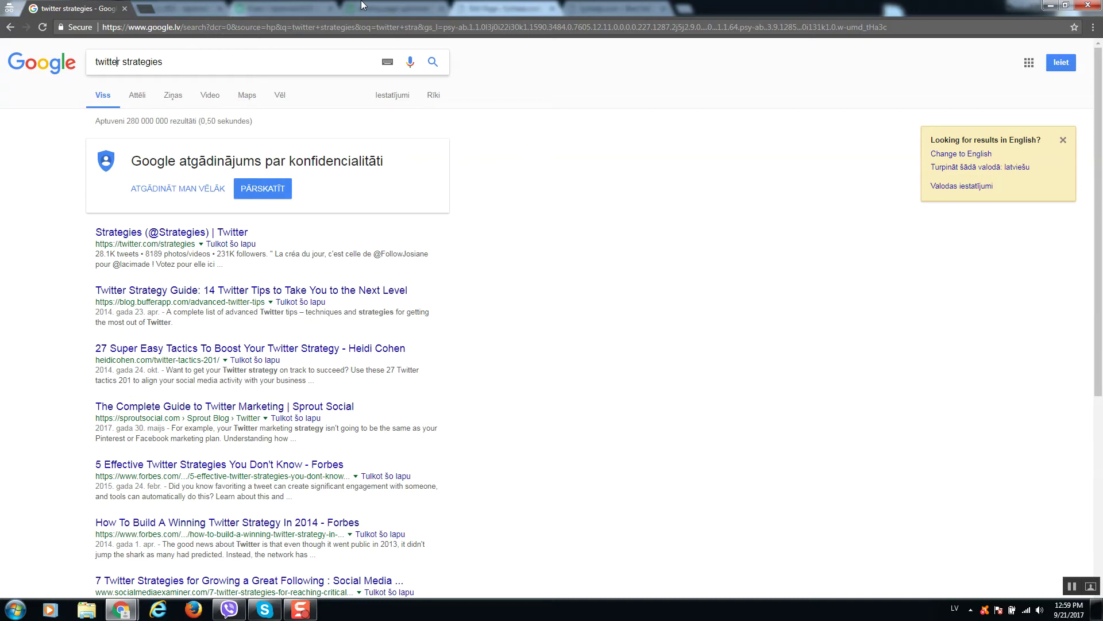
{"action": "type", "text": "marketing"}
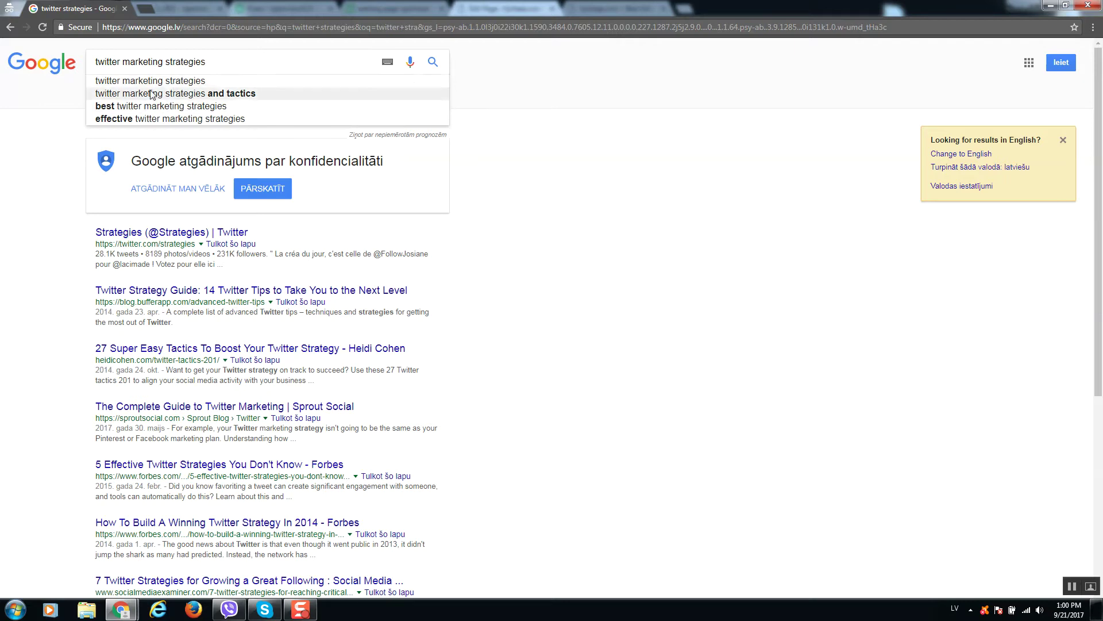
{"action": "key", "text": "Return"}
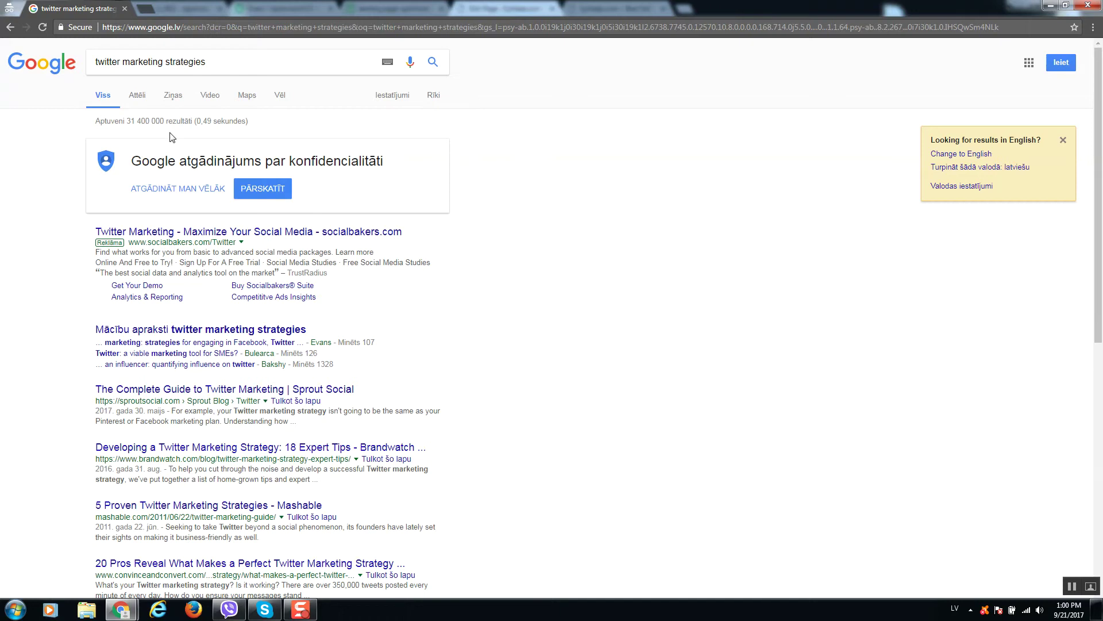
{"action": "left_click_drag", "start_coordinate": [205, 62], "coordinate": [84, 64]}
{"action": "left_click_drag", "start_coordinate": [205, 62], "coordinate": [193, 70]}
{"action": "type", "text": "y"}
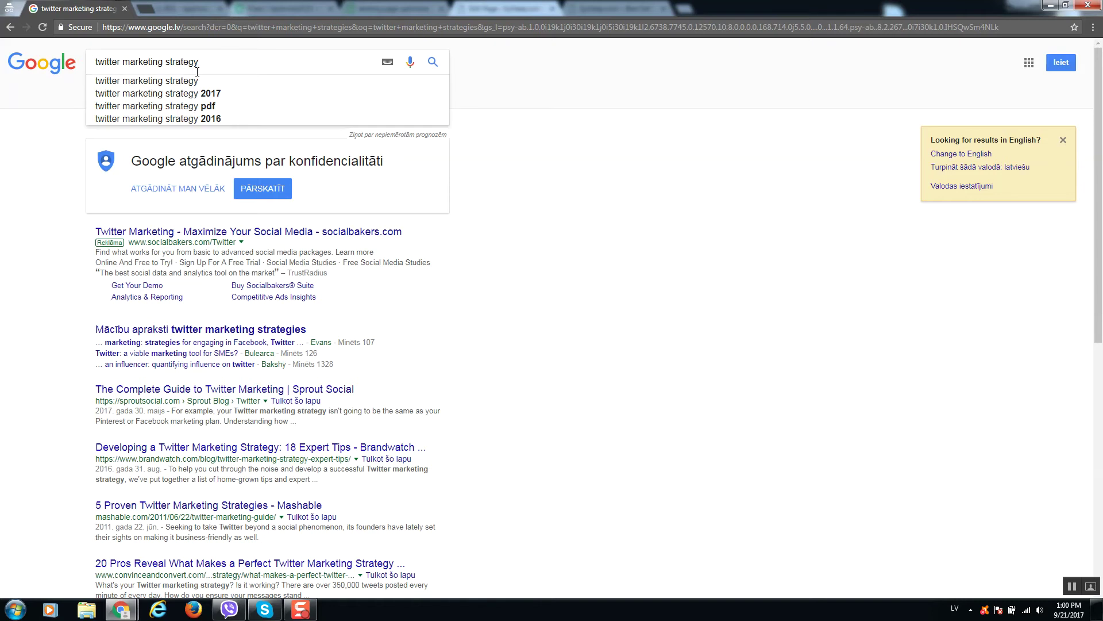
{"action": "left_click", "coordinate": [198, 81]}
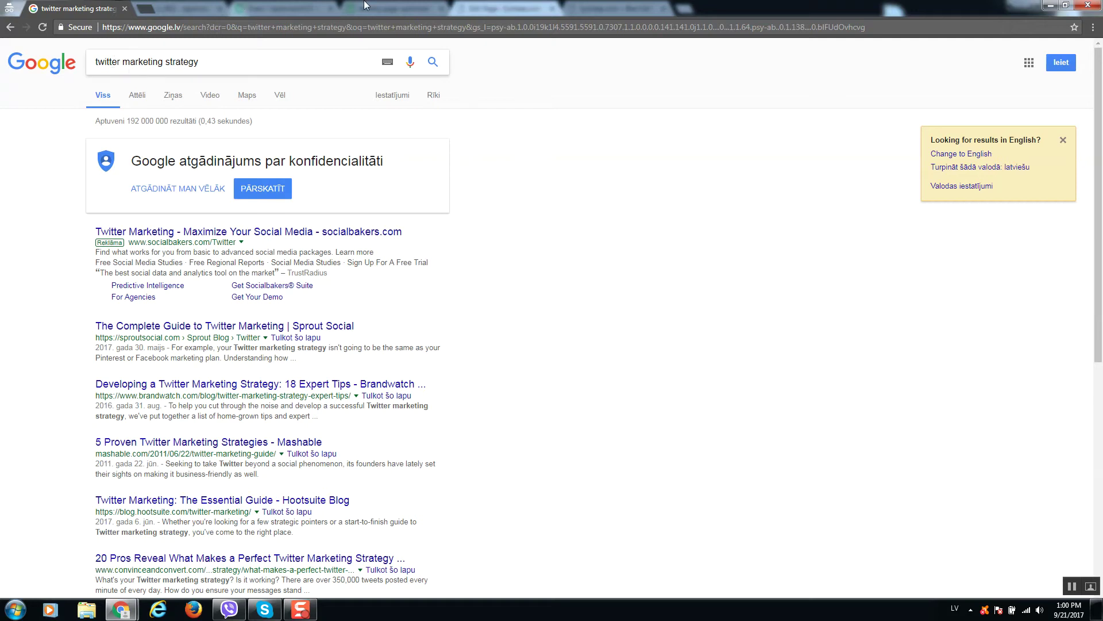
- Search 'my twitter marketing strategy' and select the phrase 'twitter marketing strategy'
{"action": "type", "text": "my"}
{"action": "key", "text": "Return"}
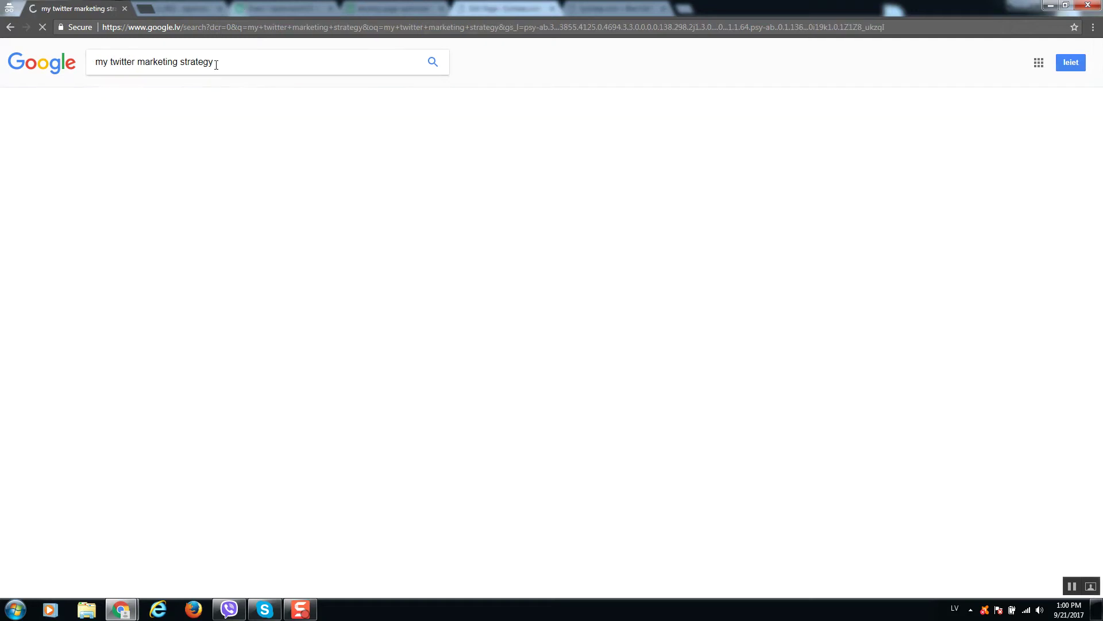
{"action": "left_click_drag", "start_coordinate": [220, 65], "coordinate": [73, 75]}
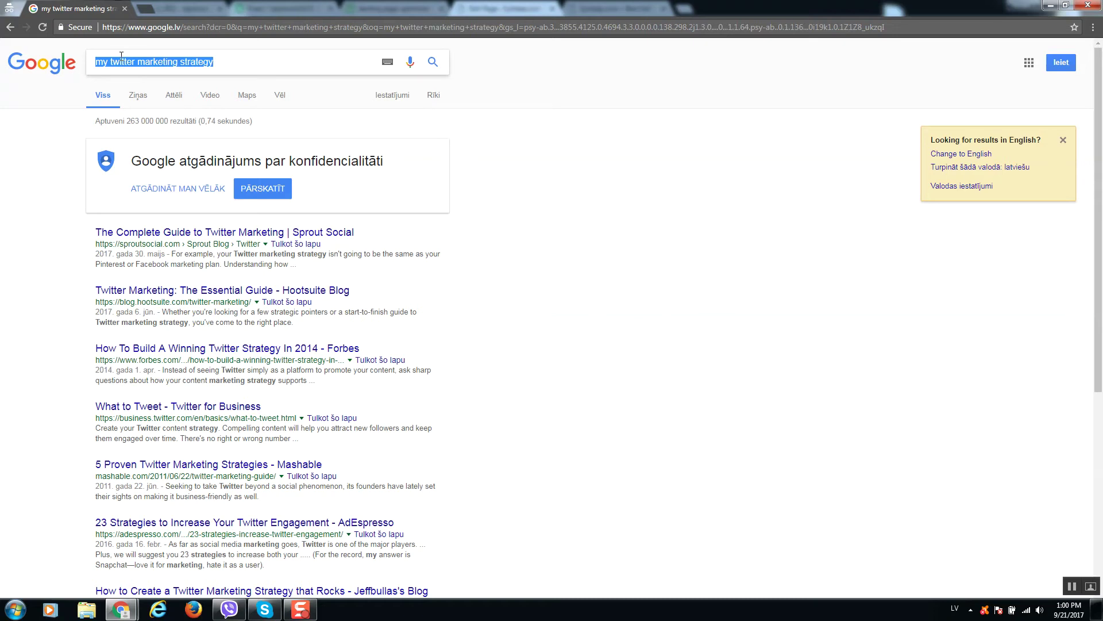
{"action": "left_click_drag", "start_coordinate": [111, 59], "coordinate": [301, 61]}
{"action": "key", "text": "ctrl+c"}
- Paste 'twitter marketing strategy' into the Yoast focus keyword field
{"action": "key", "text": "alt+Tab"}
{"action": "left_click", "coordinate": [170, 370]}
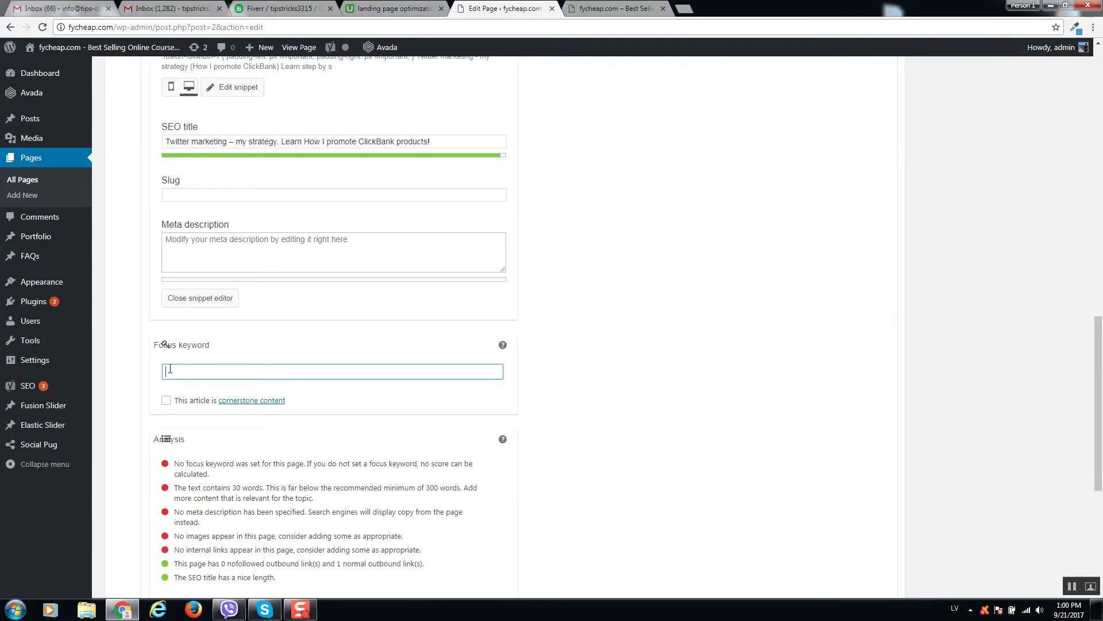
{"action": "key", "text": "ctrl+v"}
{"action": "left_click", "coordinate": [388, 304]}
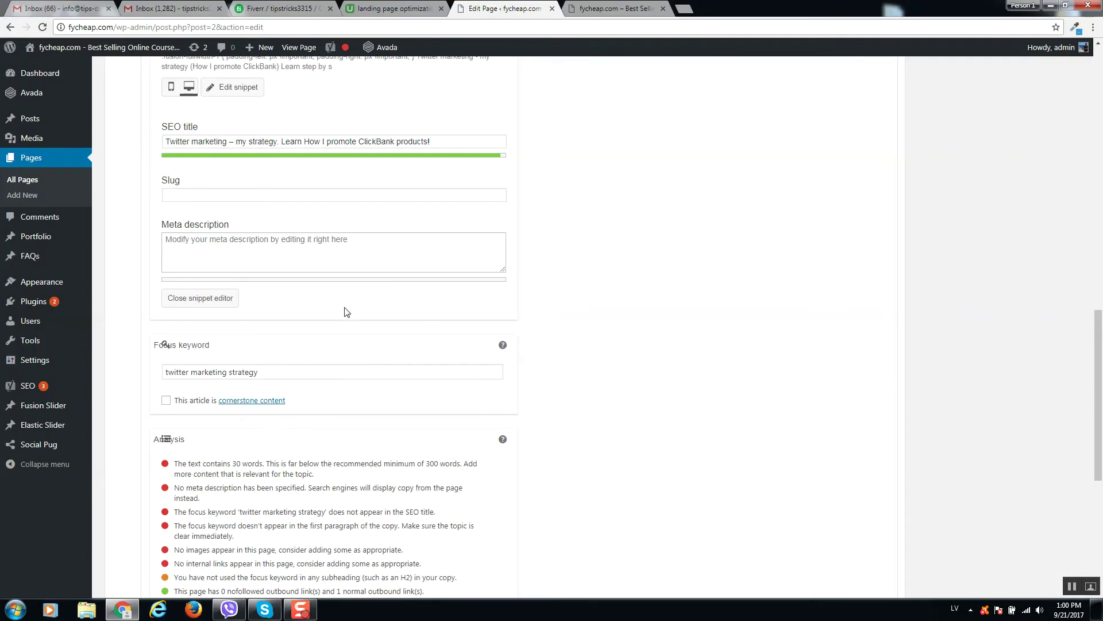
- Start the meta description with the copied SEO title, the keyword and an author credit
{"action": "left_click", "coordinate": [232, 193]}
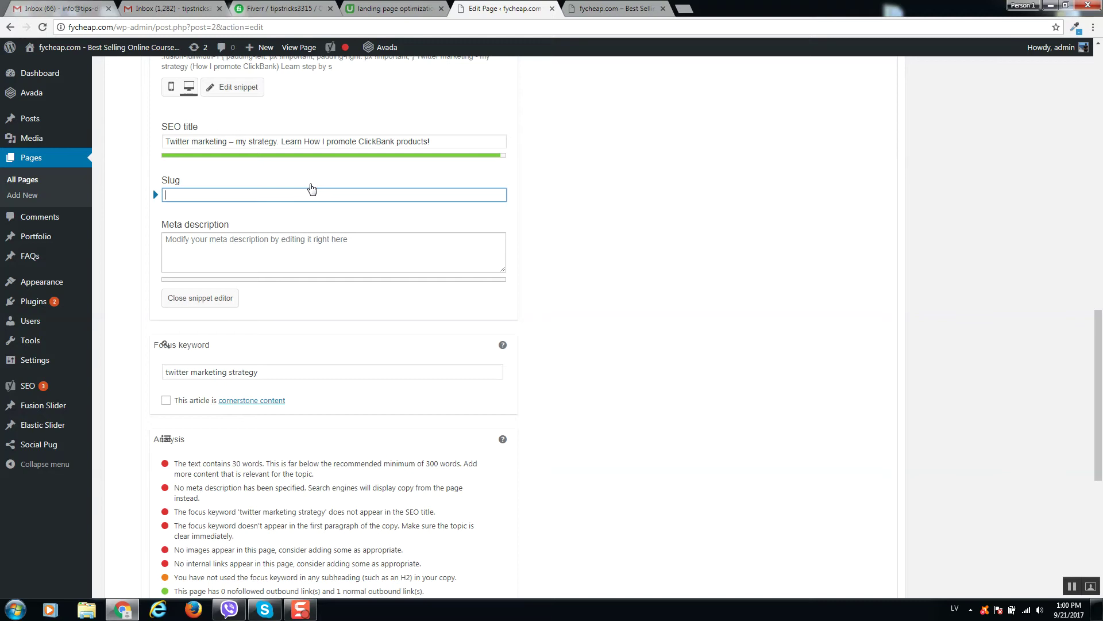
{"action": "left_click", "coordinate": [241, 237]}
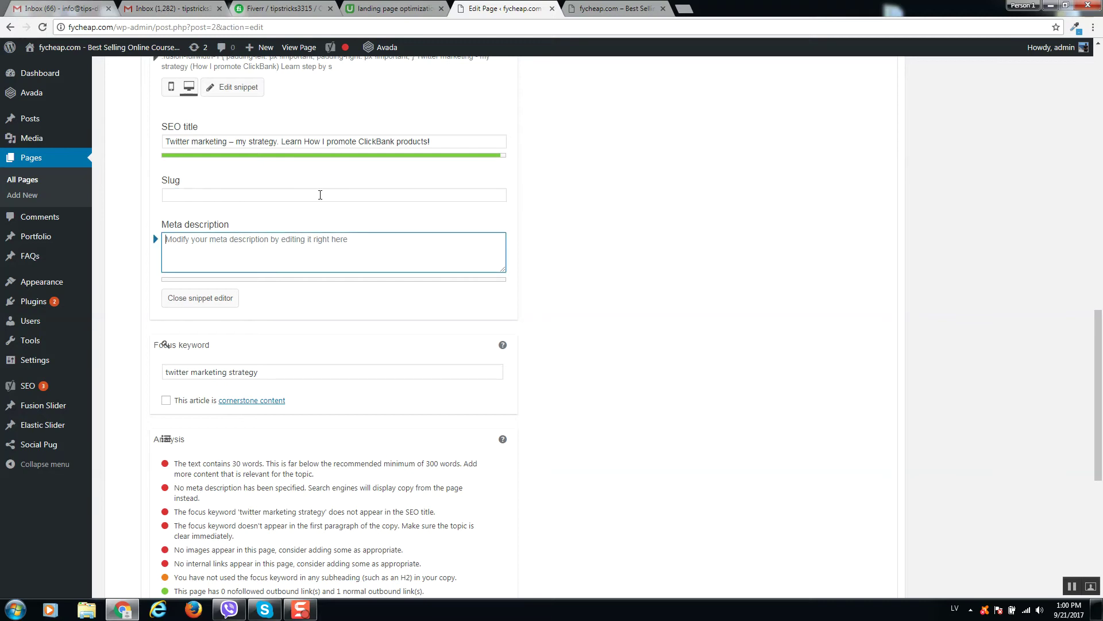
{"action": "key", "text": "ctrl+v"}
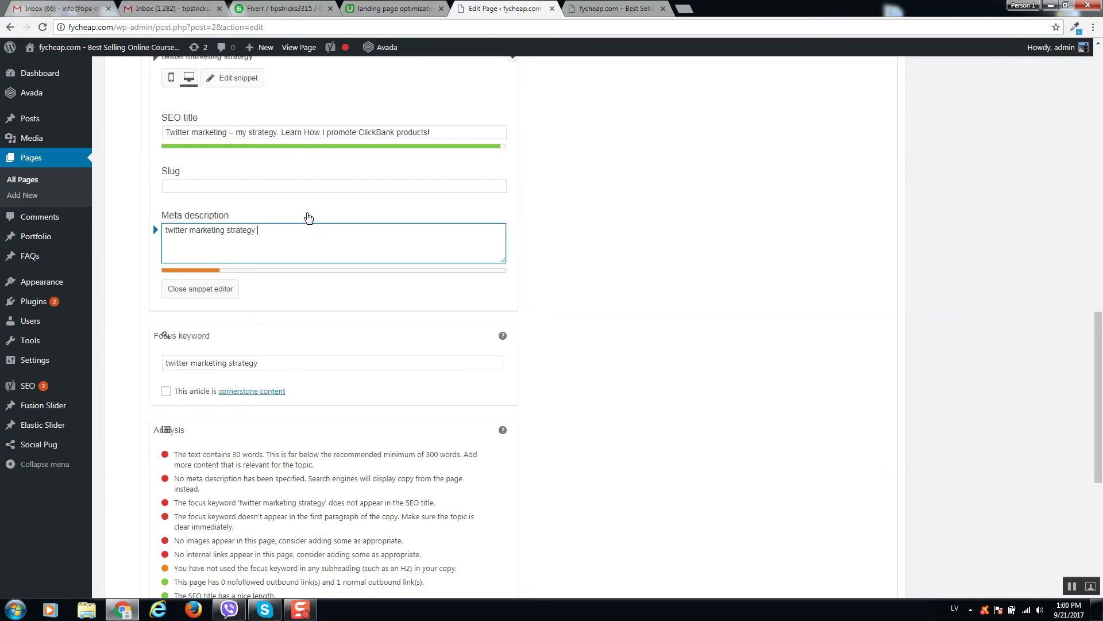
{"action": "type", "text": "from J"}
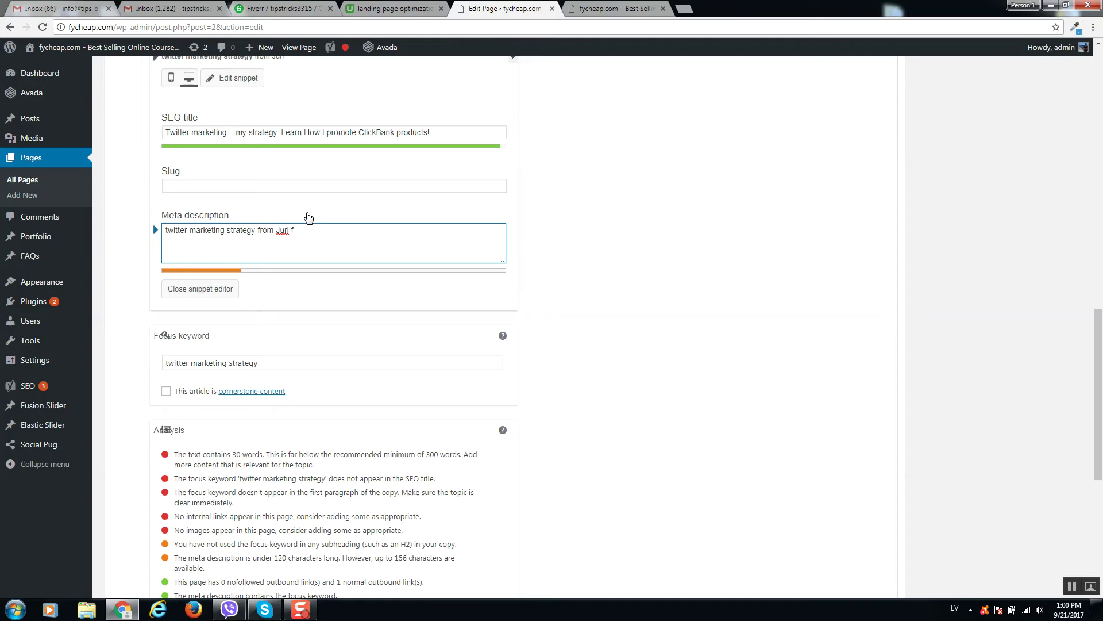
{"action": "type", "text": "uri Fab"}
{"action": "triple_click", "coordinate": [347, 133]}
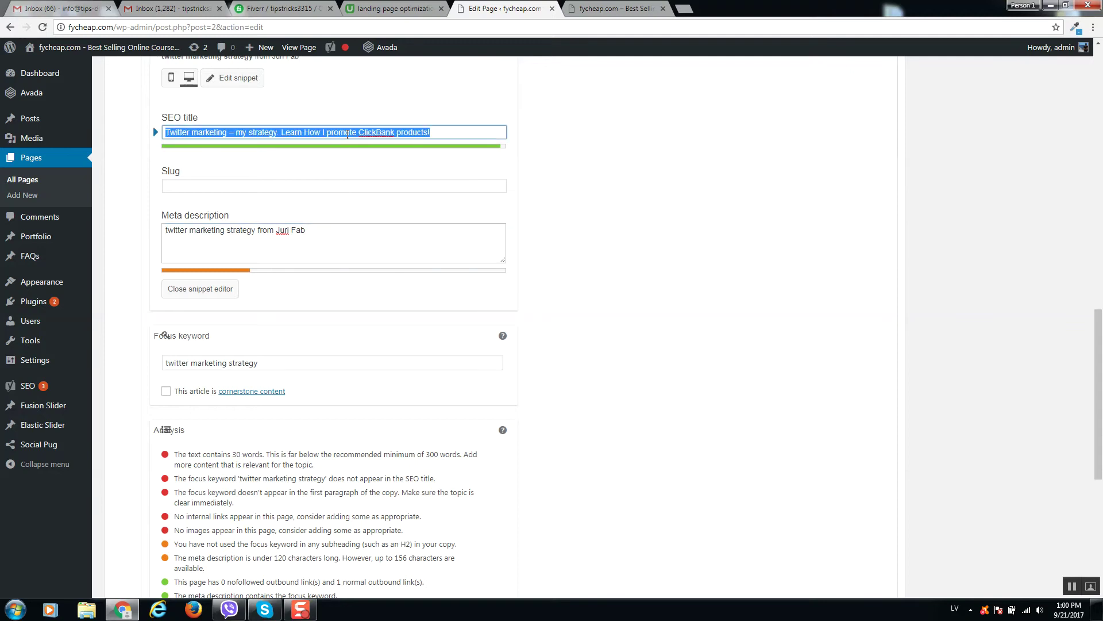
{"action": "key", "text": "ctrl+c"}
{"action": "left_click", "coordinate": [163, 231]}
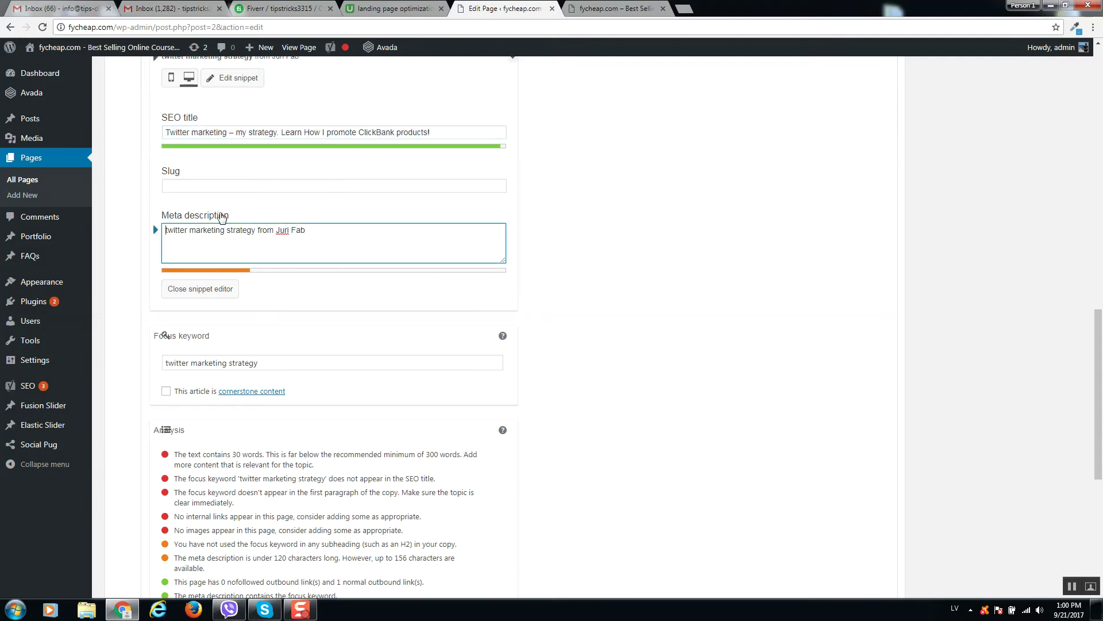
{"action": "key", "text": "ctrl+v"}
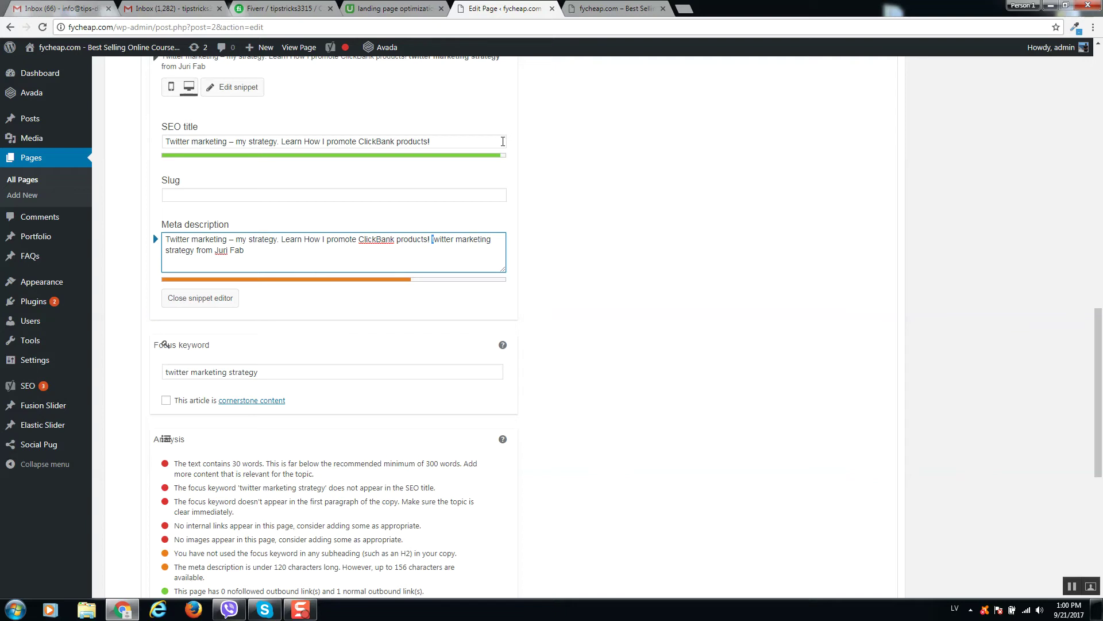
{"action": "type", "text": "T"}
- Add course discount and coupon code wording, correcting 'copoun' to 'coupon'
{"action": "scroll", "coordinate": [281, 314], "scroll_direction": "up", "scroll_amount": 1}
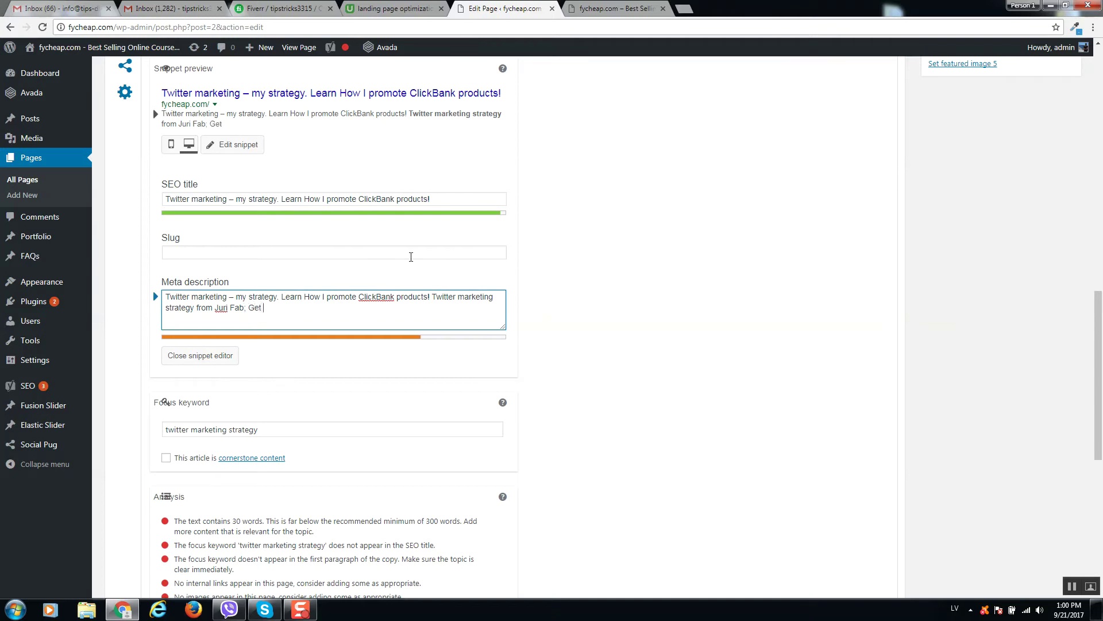
{"action": "type", "text": "chi"}
{"action": "key", "text": "BackSpace"}
{"action": "key", "text": "BackSpace"}
{"action": "type", "text": "his cour"}
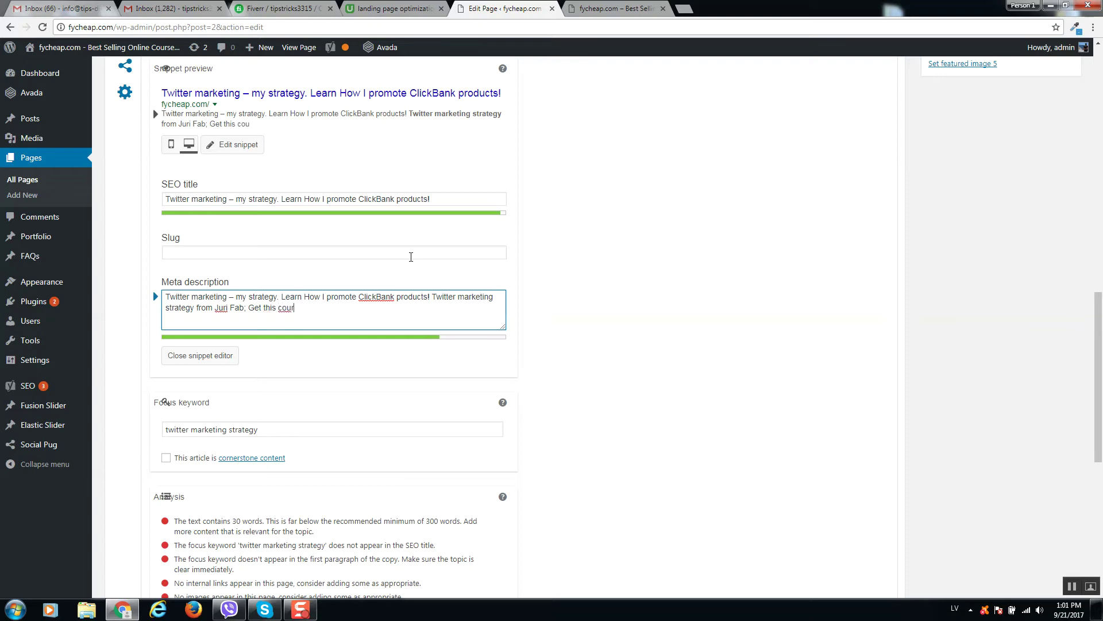
{"action": "type", "text": "se with discount using "}
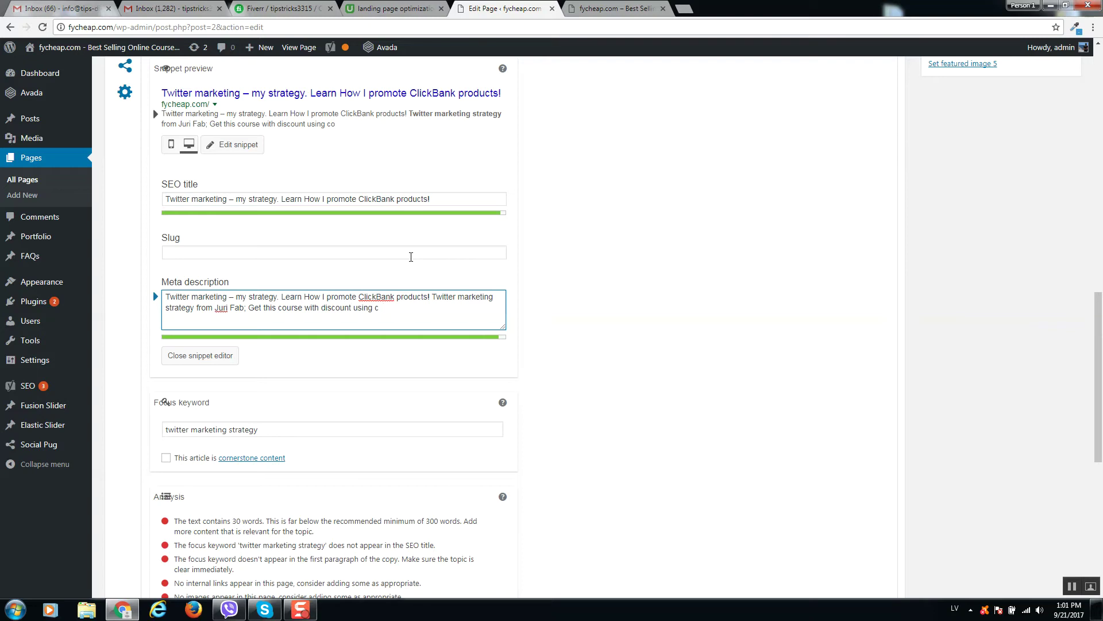
{"action": "type", "text": "this cop"}
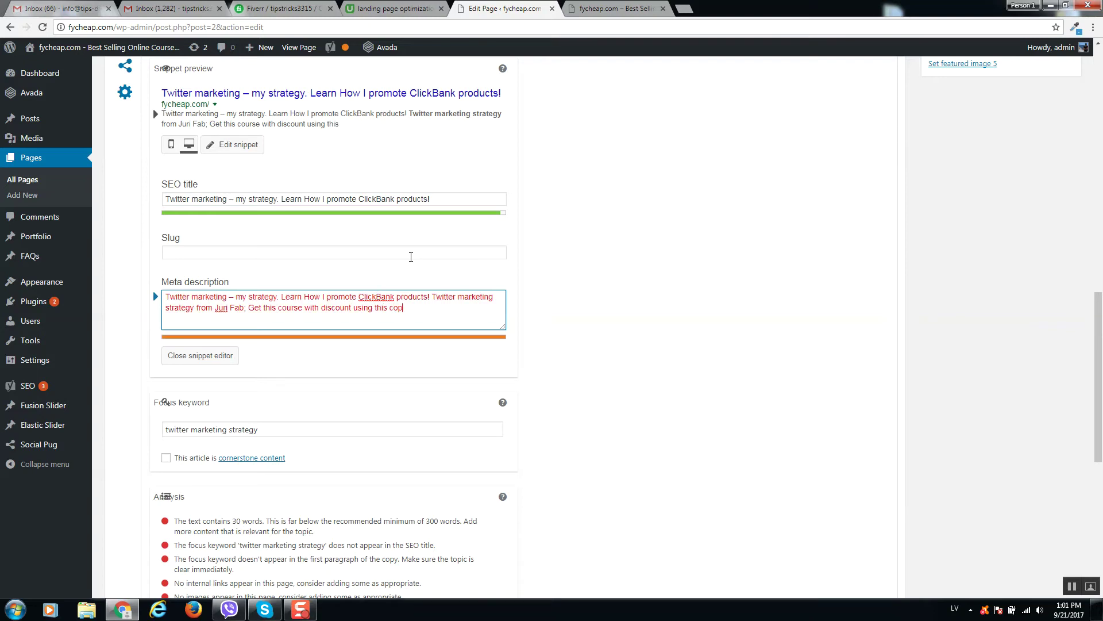
{"action": "type", "text": "oun code:"}
{"action": "right_click", "coordinate": [412, 308]}
{"action": "left_click", "coordinate": [428, 315]}
- Tidy the description: drop 'this', change 'using' to 'use', remove the repeated opening phrase
{"action": "double_click", "coordinate": [274, 309]}
{"action": "key", "text": "BackSpace"}
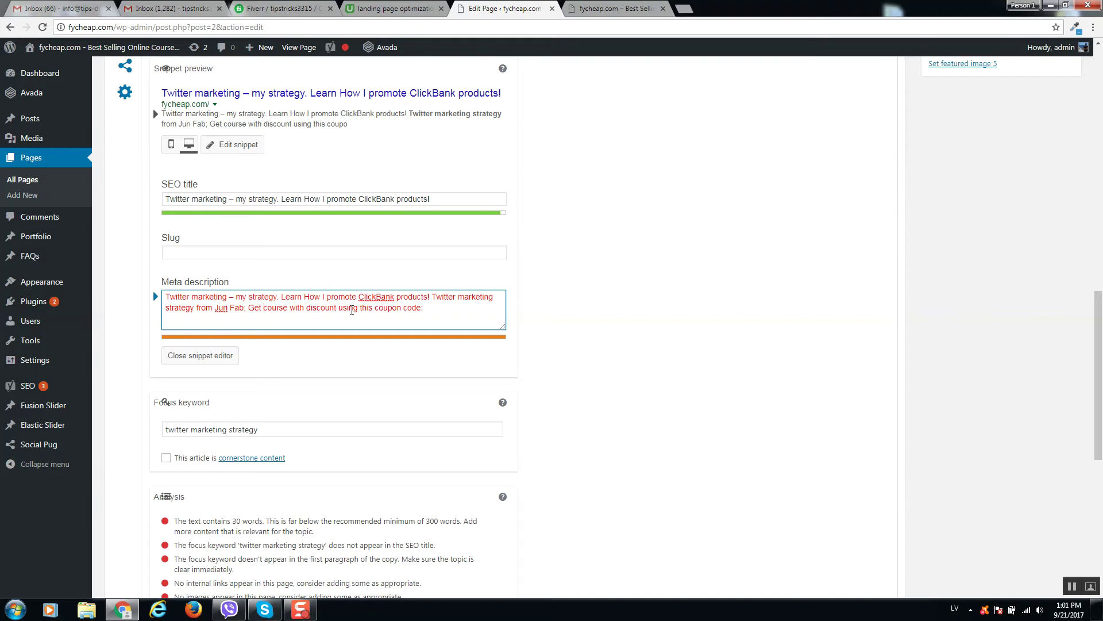
{"action": "double_click", "coordinate": [351, 309]}
{"action": "type", "text": "use"}
{"action": "left_click_drag", "start_coordinate": [196, 306], "coordinate": [235, 308]}
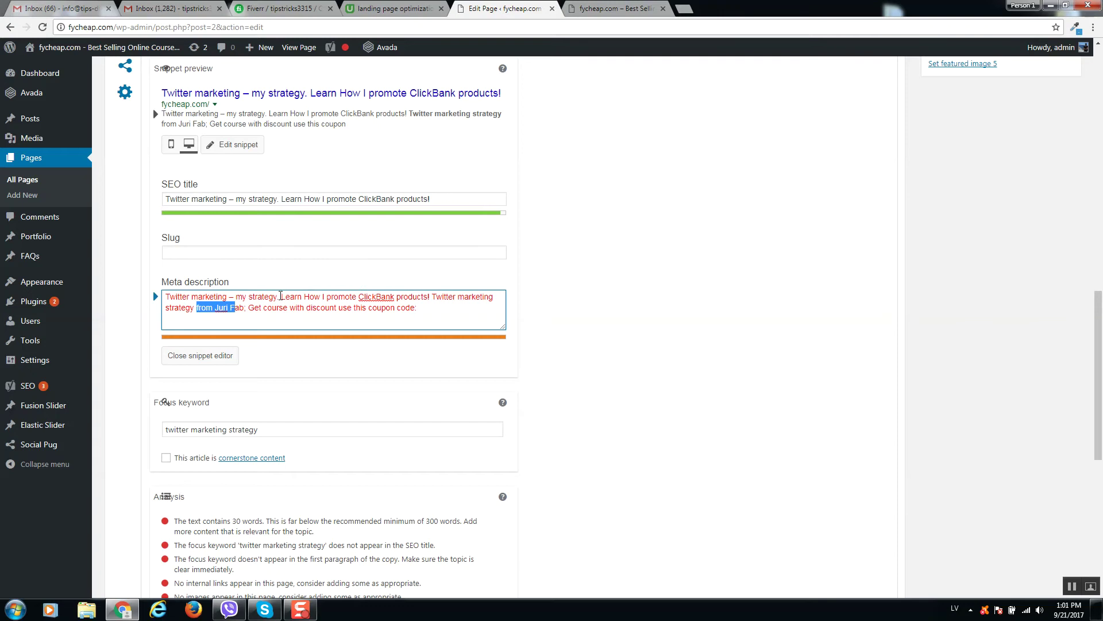
{"action": "left_click_drag", "start_coordinate": [280, 296], "coordinate": [162, 297]}
{"action": "key", "text": "BackSpace"}
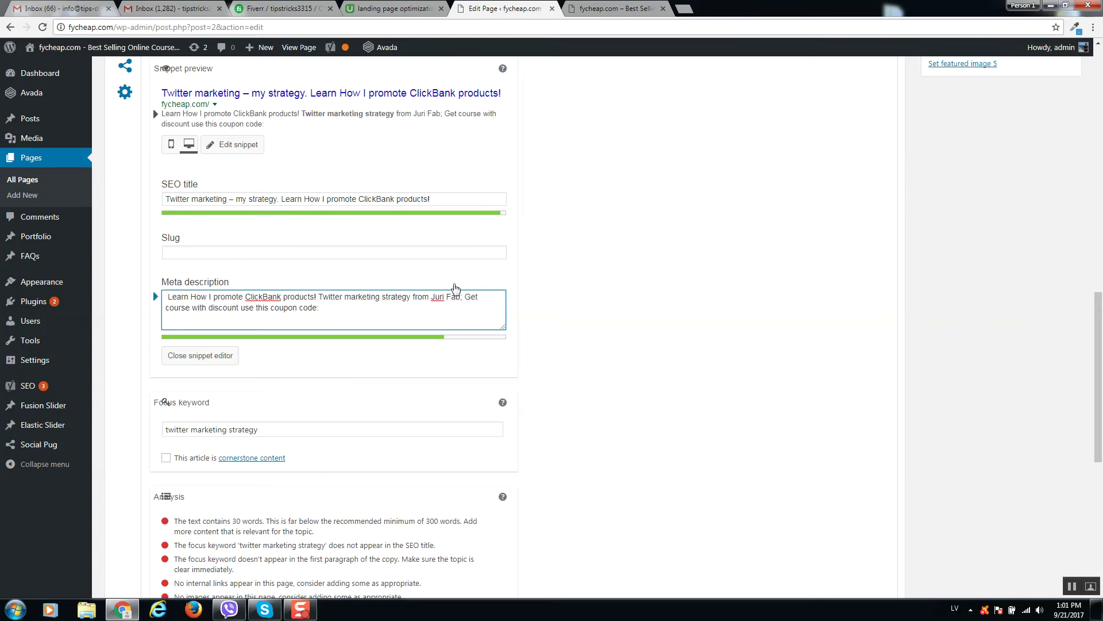
{"action": "scroll", "coordinate": [707, 312], "scroll_direction": "up", "scroll_amount": 2}
- Review the SEO title, slug, meta description and focus keyword before updating the page
{"action": "left_click", "coordinate": [367, 424]}
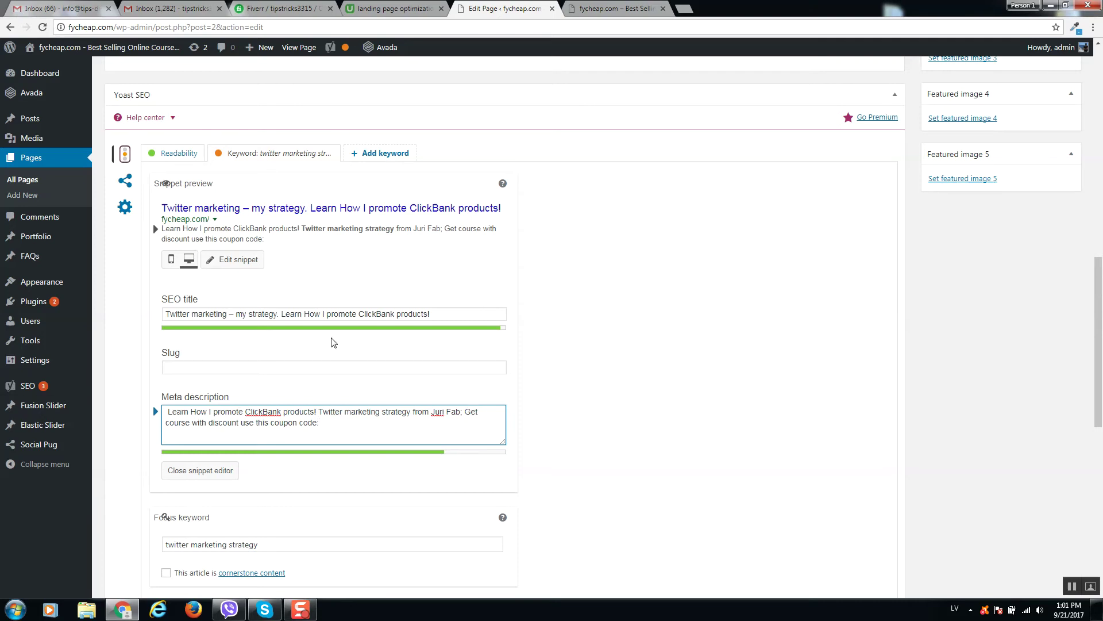
{"action": "left_click", "coordinate": [460, 316]}
{"action": "left_click", "coordinate": [471, 437]}
{"action": "left_click", "coordinate": [216, 366]}
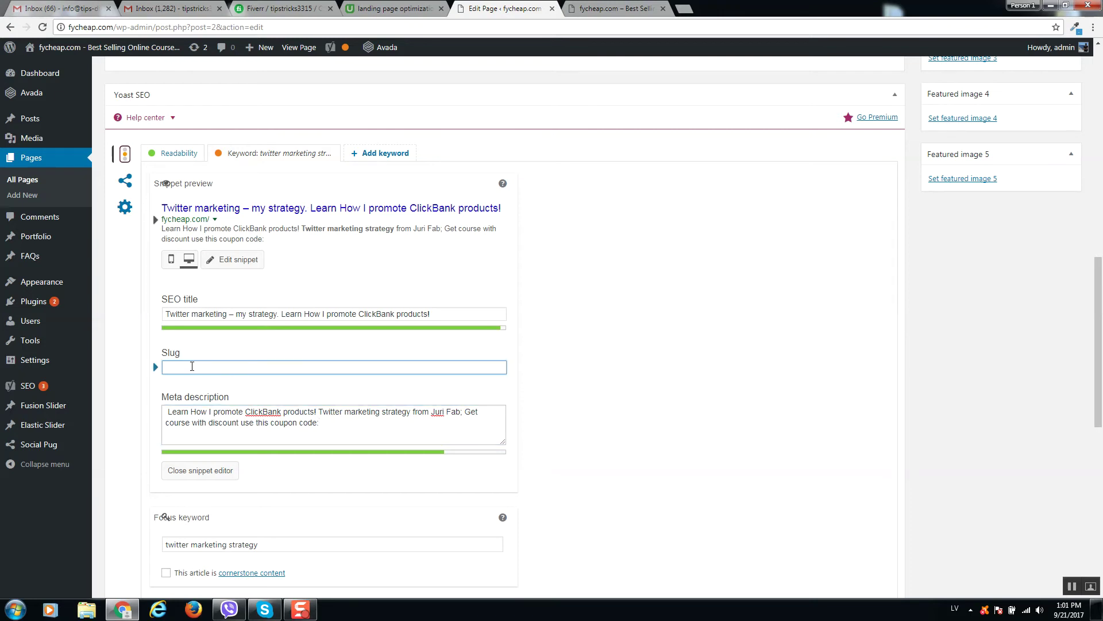
{"action": "triple_click", "coordinate": [249, 543]}
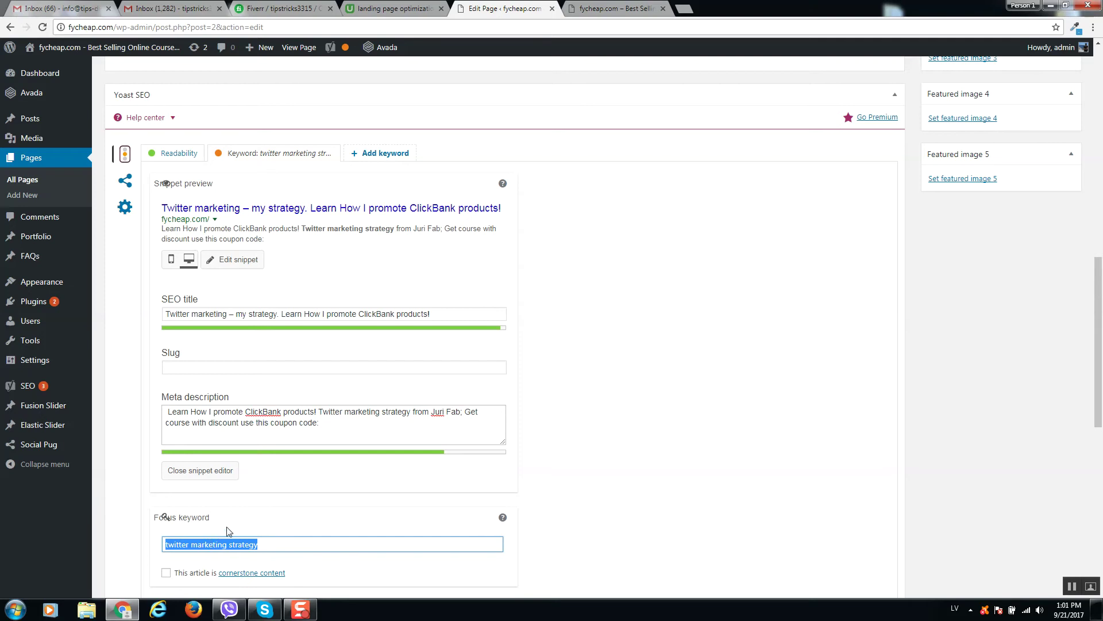
{"action": "scroll", "coordinate": [564, 298], "scroll_direction": "up", "scroll_amount": 15}
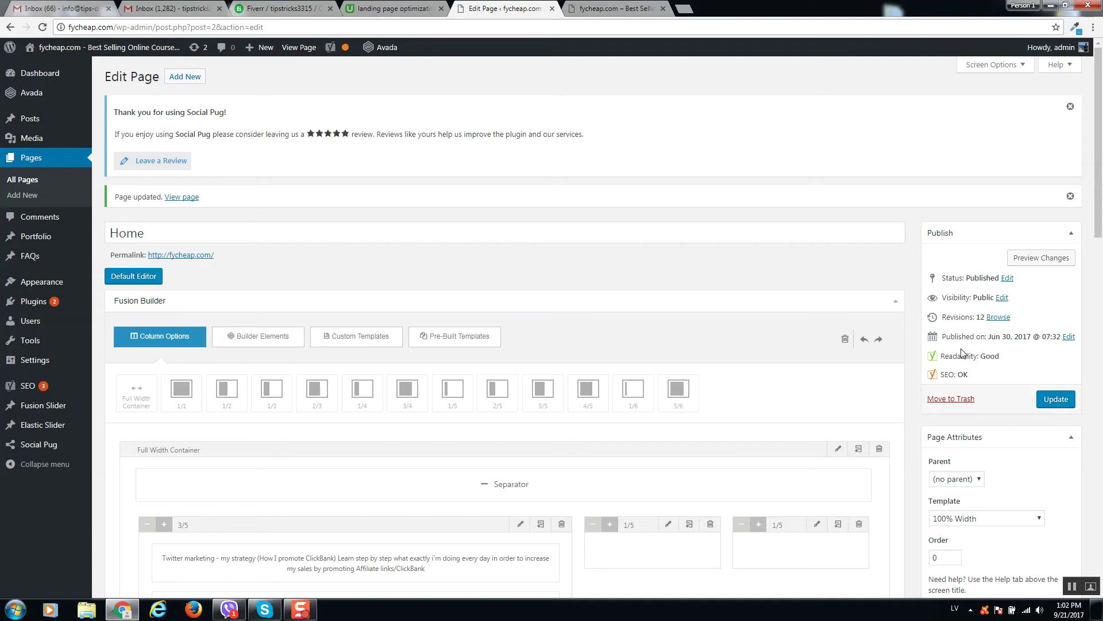
- Check the Readability analysis results, then return to the focus keyword analysis
{"action": "scroll", "coordinate": [633, 340], "scroll_direction": "down", "scroll_amount": 10}
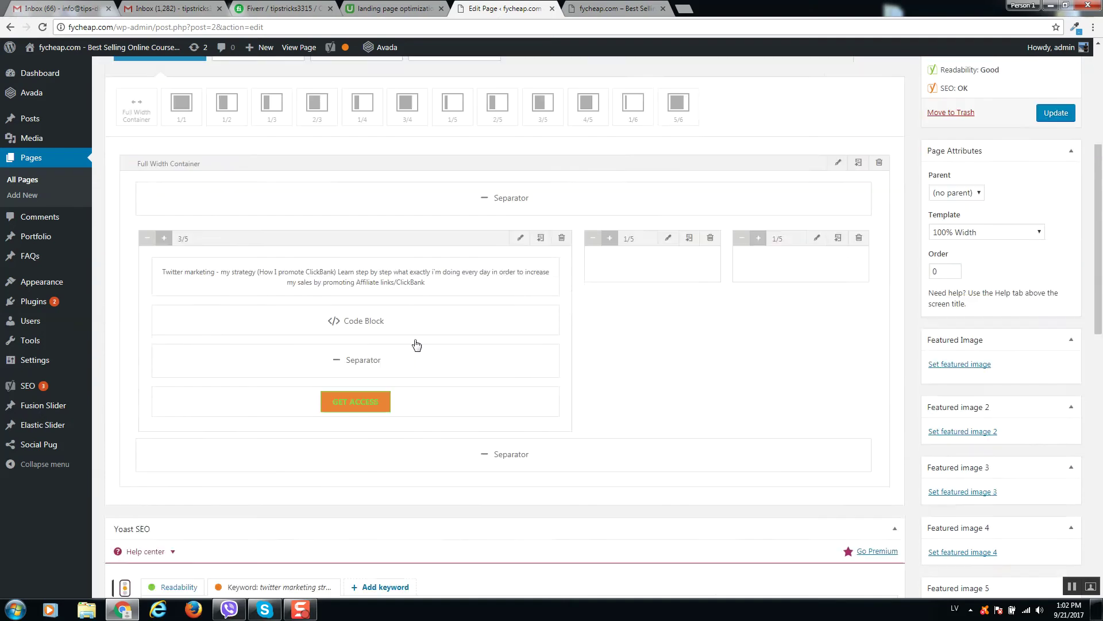
{"action": "scroll", "coordinate": [356, 317], "scroll_direction": "down", "scroll_amount": 3}
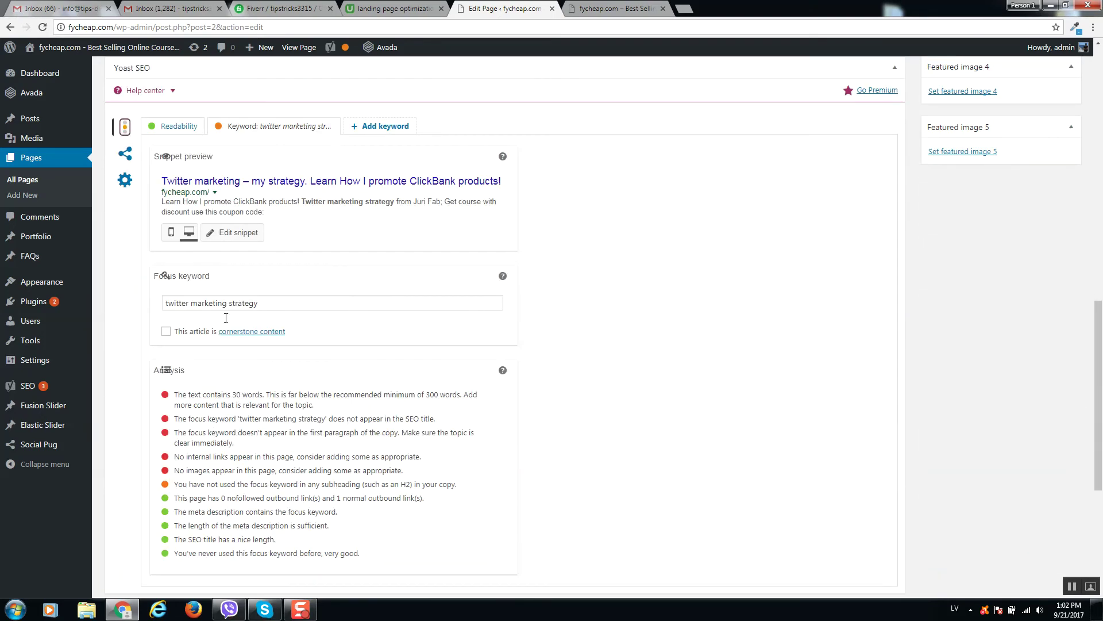
{"action": "scroll", "coordinate": [227, 362], "scroll_direction": "down", "scroll_amount": 2}
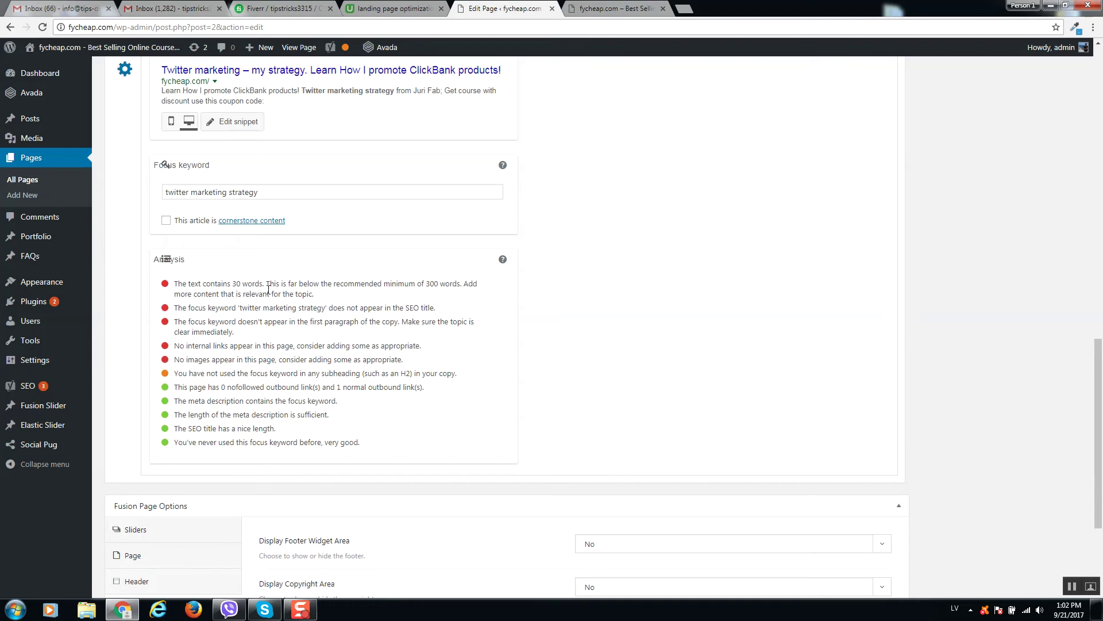
{"action": "scroll", "coordinate": [268, 290], "scroll_direction": "up", "scroll_amount": 2}
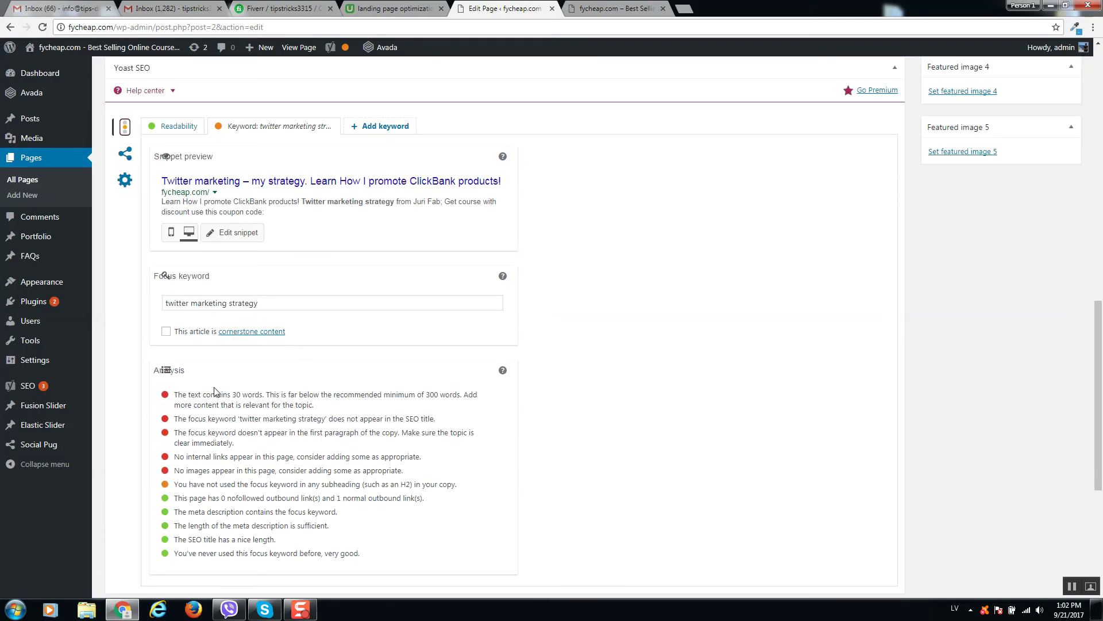
{"action": "left_click", "coordinate": [166, 128]}
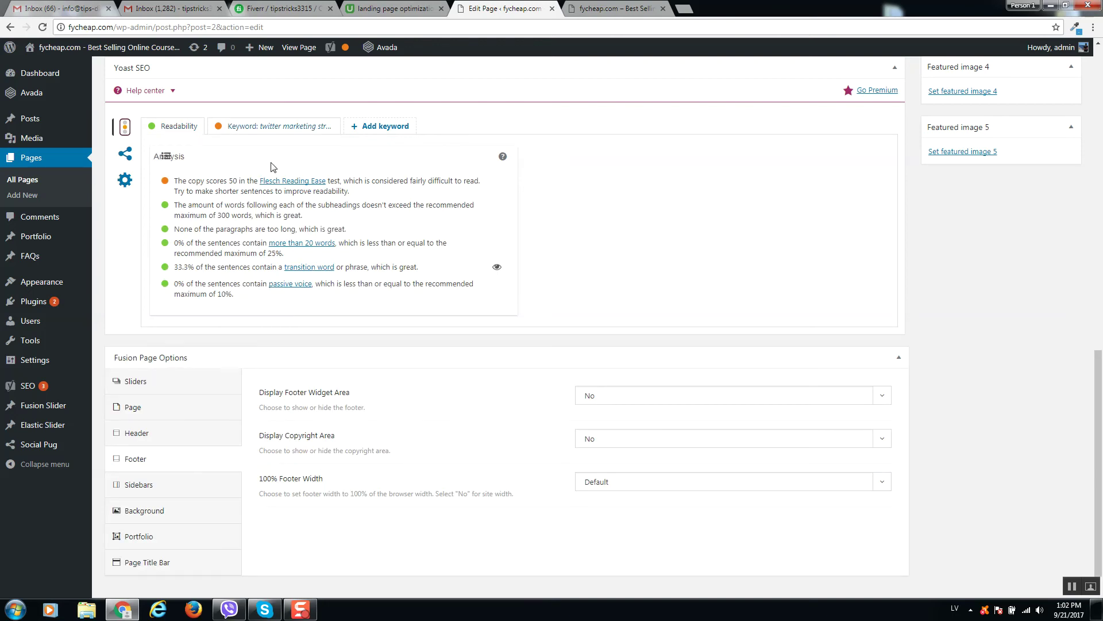
{"action": "scroll", "coordinate": [252, 229], "scroll_direction": "up", "scroll_amount": 1}
{"action": "left_click", "coordinate": [259, 183]}
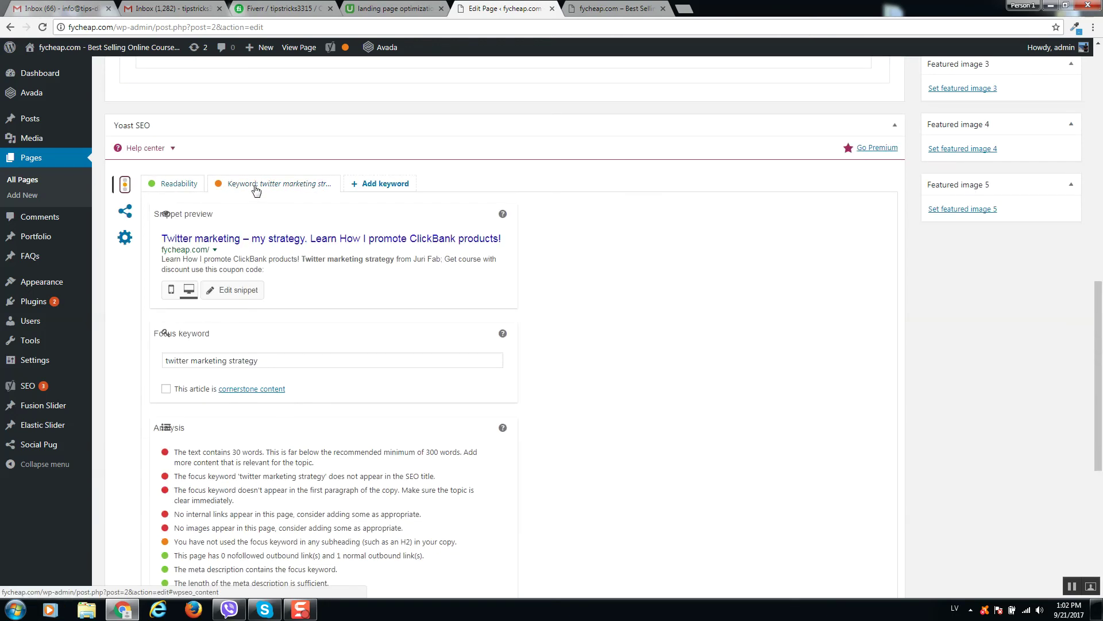
- Note the 30-word and missing-title-keyword warnings, select 'twitter marketing strategy', and open snippet editing
{"action": "scroll", "coordinate": [333, 317], "scroll_direction": "down", "scroll_amount": 2}
{"action": "scroll", "coordinate": [282, 190], "scroll_direction": "up", "scroll_amount": 1}
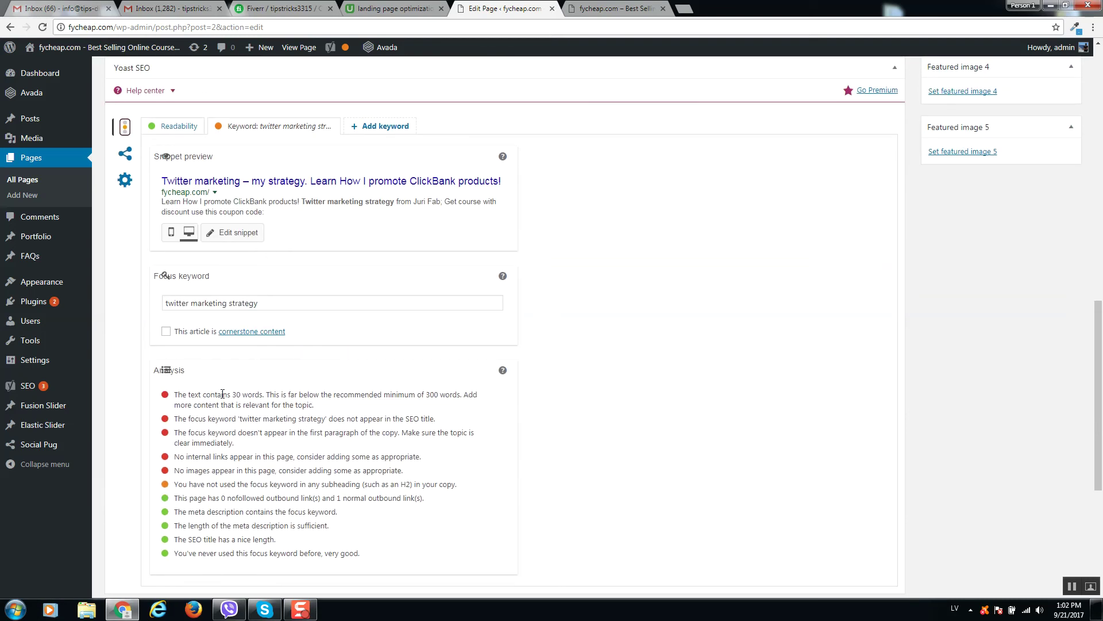
{"action": "left_click_drag", "start_coordinate": [194, 394], "coordinate": [298, 392]}
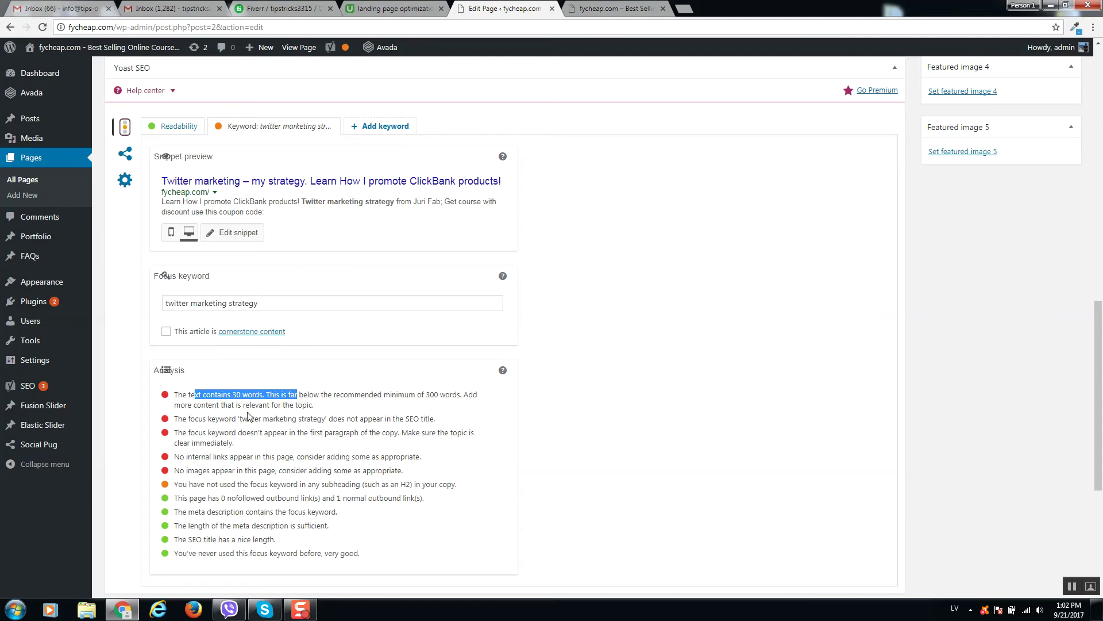
{"action": "left_click_drag", "start_coordinate": [183, 419], "coordinate": [448, 422]}
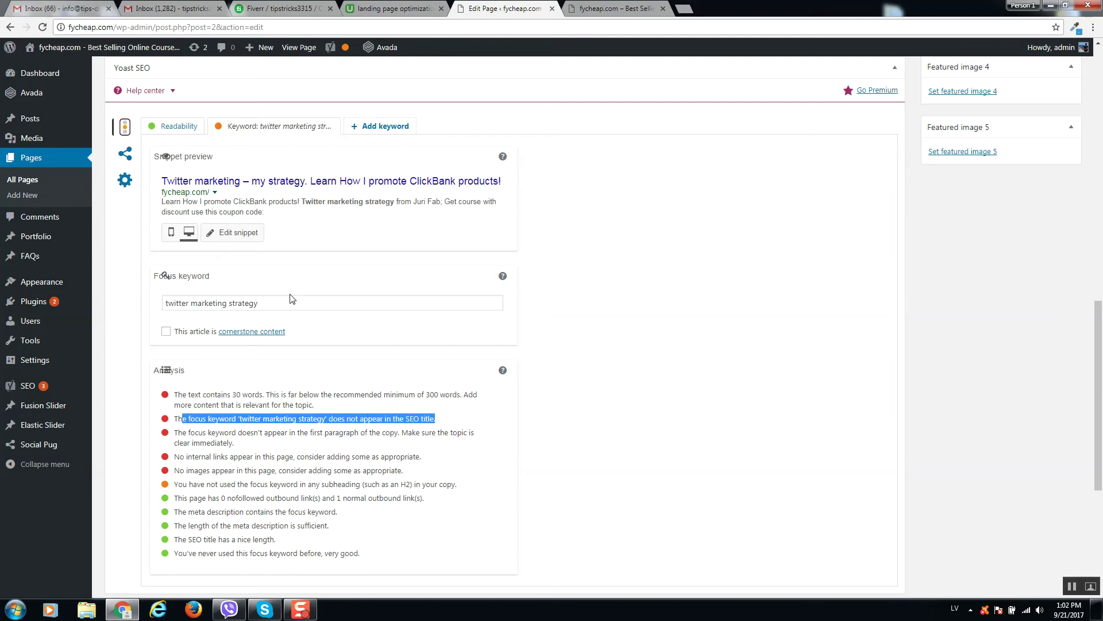
{"action": "left_click_drag", "start_coordinate": [262, 303], "coordinate": [107, 299]}
{"action": "key", "text": "ctrl+c"}
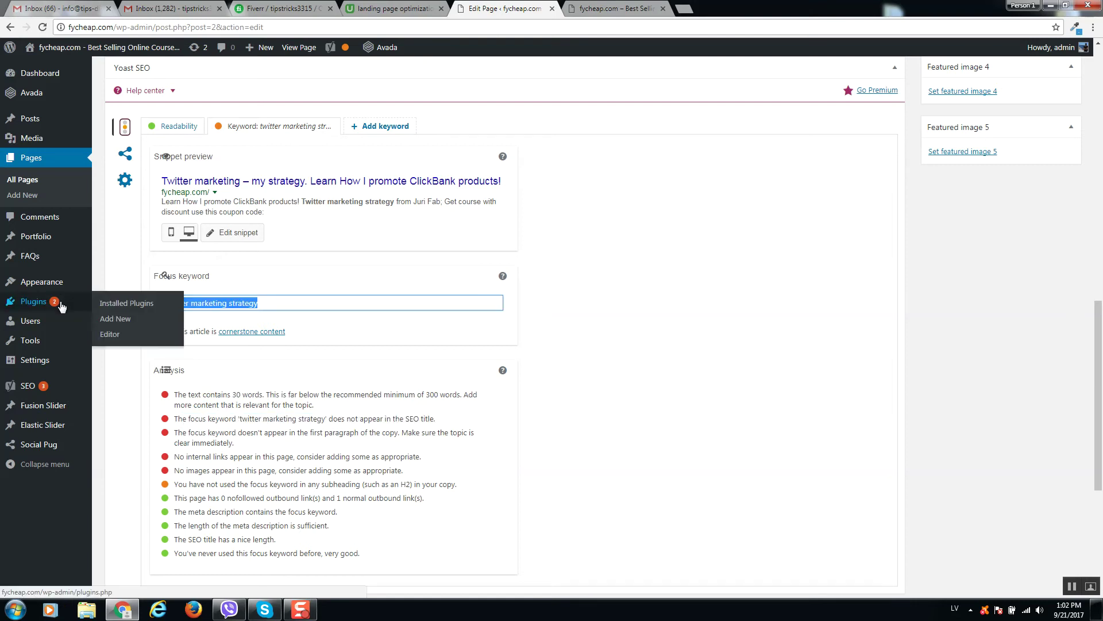
{"action": "left_click", "coordinate": [236, 233]}
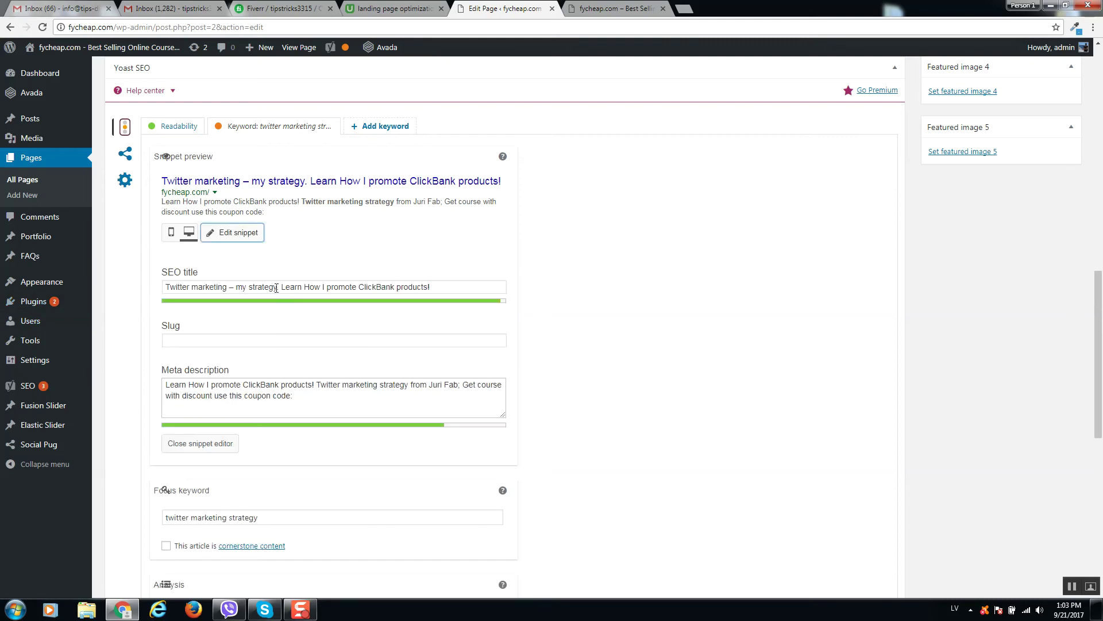
- Replace the SEO title's opening with 'Twitter marketing strategy', capitalising the T
{"action": "left_click_drag", "start_coordinate": [277, 288], "coordinate": [151, 286]}
{"action": "key", "text": "ctrl+v"}
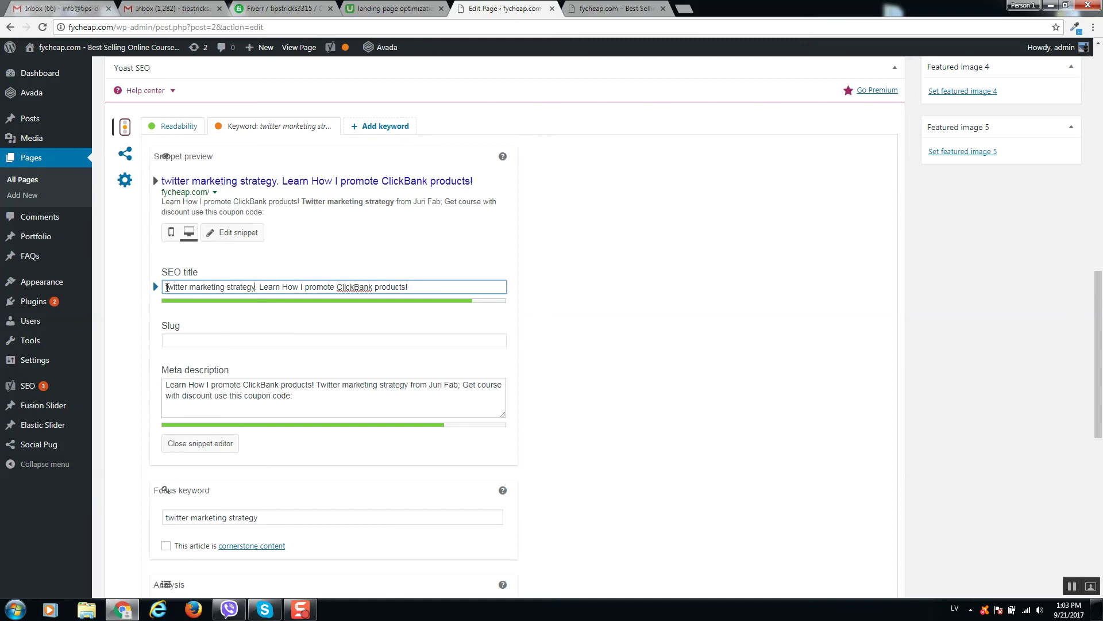
{"action": "left_click", "coordinate": [166, 288]}
{"action": "key", "text": "Delete"}
{"action": "type", "text": "T"}
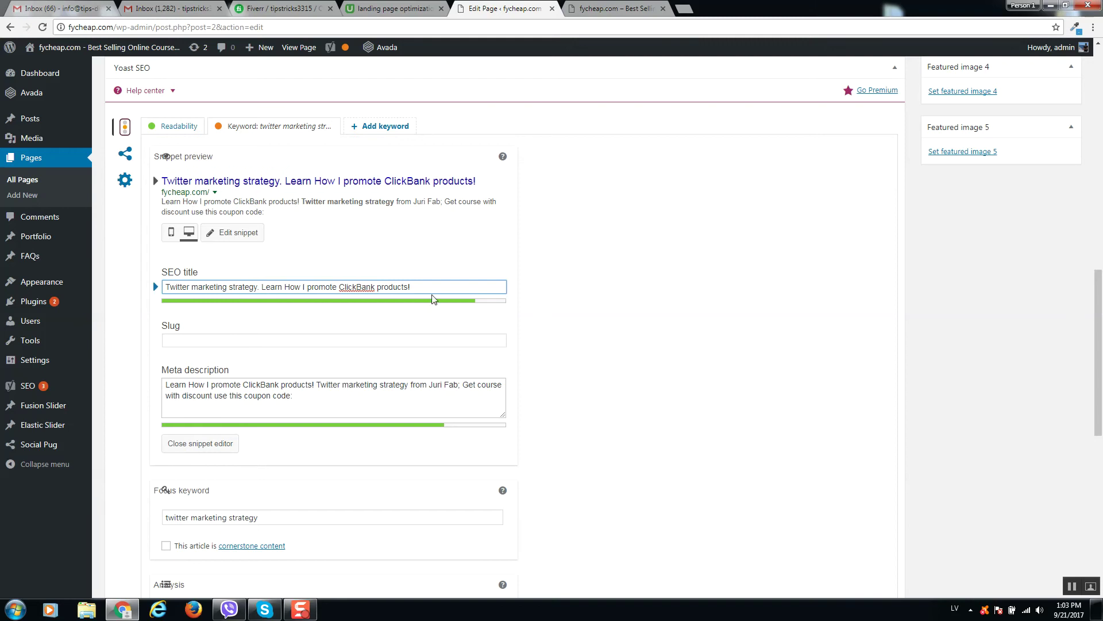
{"action": "left_click", "coordinate": [283, 278]}
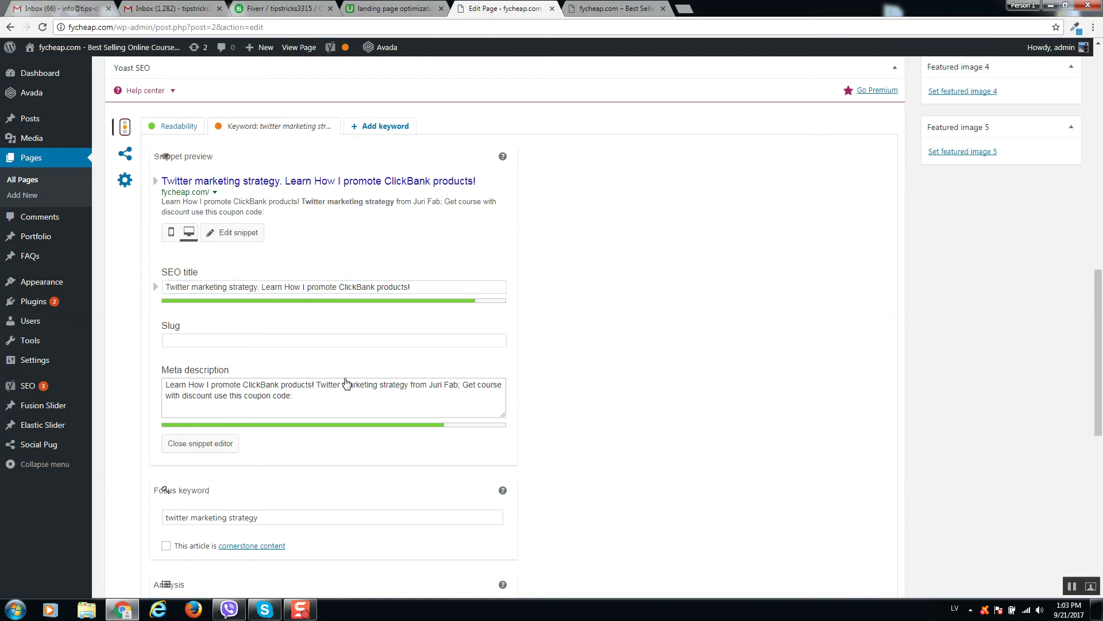
- Update the Home page to save the new SEO title
{"action": "scroll", "coordinate": [727, 322], "scroll_direction": "up", "scroll_amount": 8}
{"action": "scroll", "coordinate": [727, 322], "scroll_direction": "up", "scroll_amount": 5}
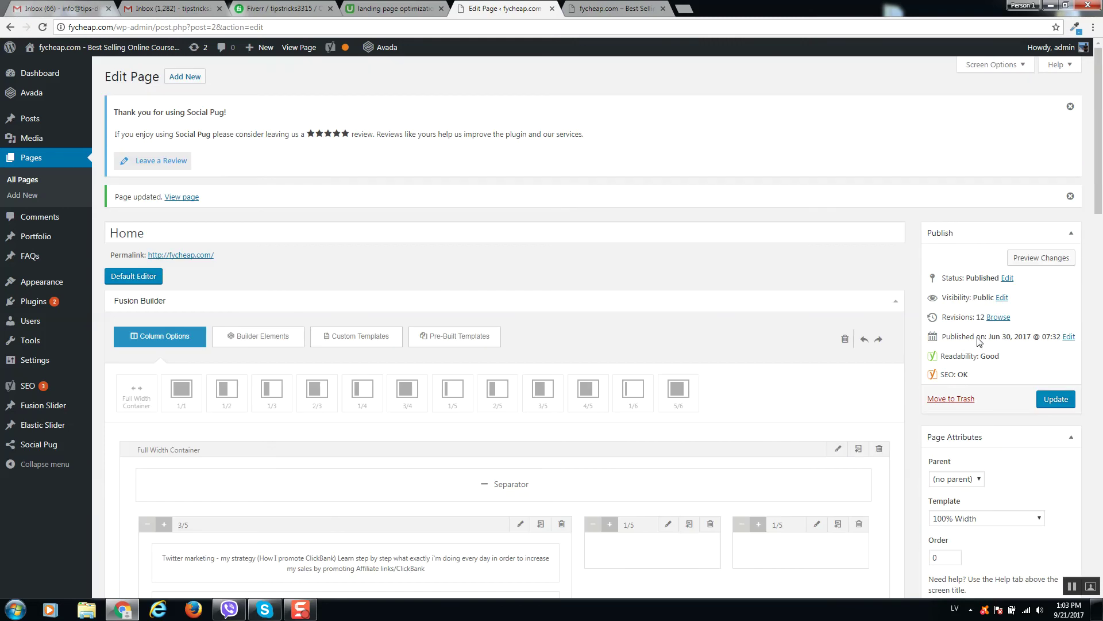
{"action": "left_click", "coordinate": [1056, 399]}
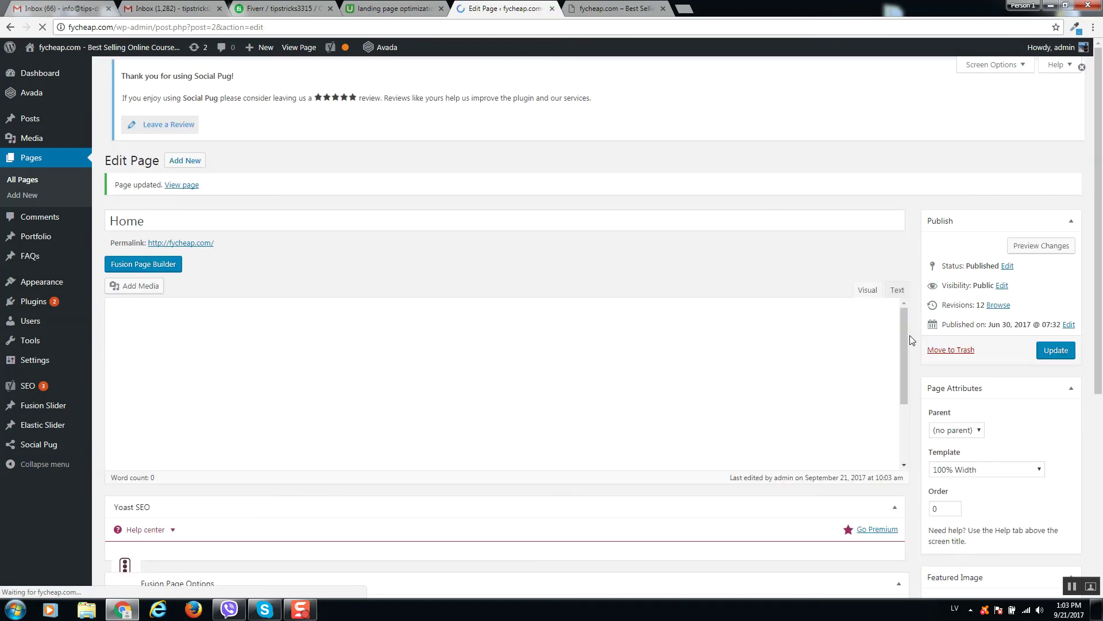
{"action": "scroll", "coordinate": [331, 318], "scroll_direction": "down", "scroll_amount": 2}
{"action": "scroll", "coordinate": [331, 319], "scroll_direction": "down", "scroll_amount": 6}
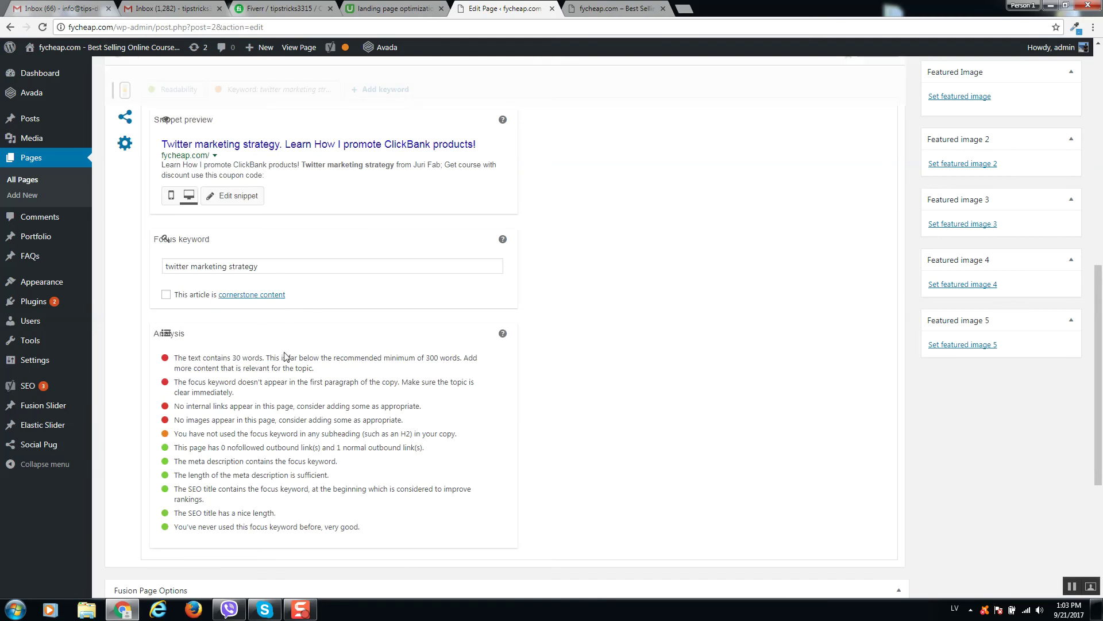
- Review the Yoast analysis list, noting the missing-images warning
{"action": "scroll", "coordinate": [295, 295], "scroll_direction": "up", "scroll_amount": 4}
{"action": "scroll", "coordinate": [225, 315], "scroll_direction": "down", "scroll_amount": 1}
{"action": "scroll", "coordinate": [225, 315], "scroll_direction": "down", "scroll_amount": 4}
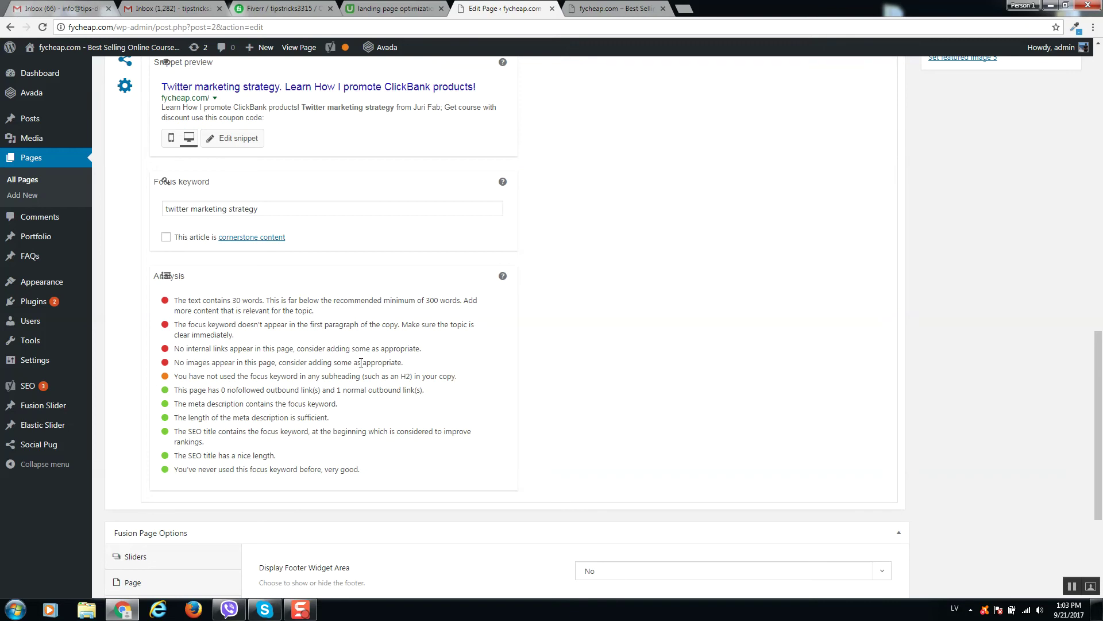
{"action": "left_click_drag", "start_coordinate": [189, 363], "coordinate": [414, 366]}
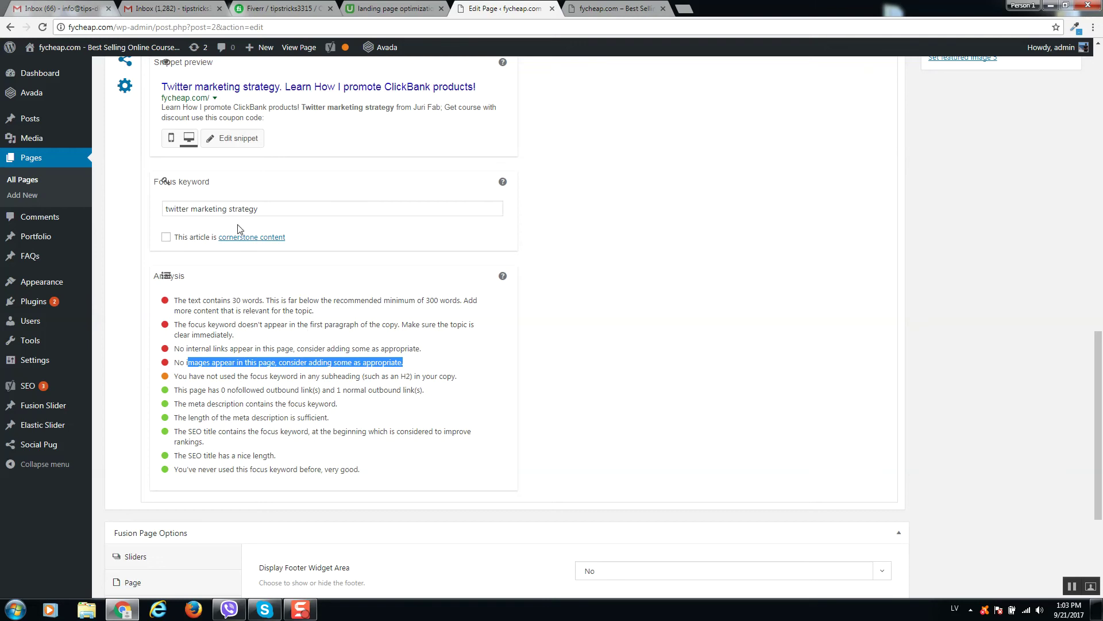
- Copy the focus keyword 'twitter marketing strategy' from the Yoast panel
{"action": "left_click_drag", "start_coordinate": [279, 208], "coordinate": [155, 212]}
{"action": "right_click", "coordinate": [185, 214]}
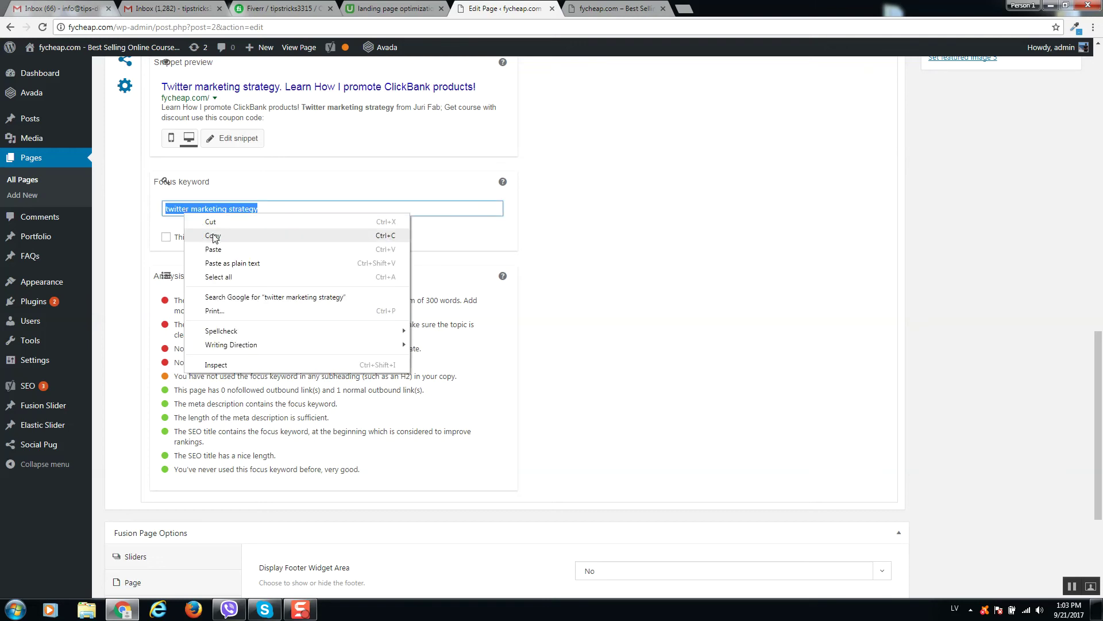
{"action": "left_click", "coordinate": [216, 240]}
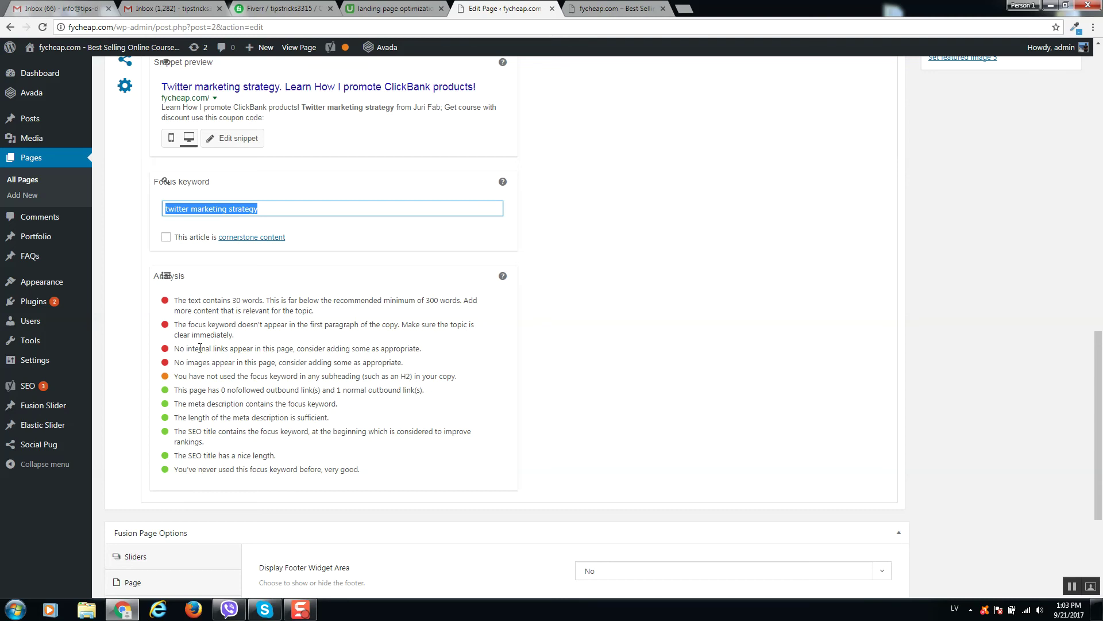
{"action": "scroll", "coordinate": [534, 379], "scroll_direction": "up", "scroll_amount": 10}
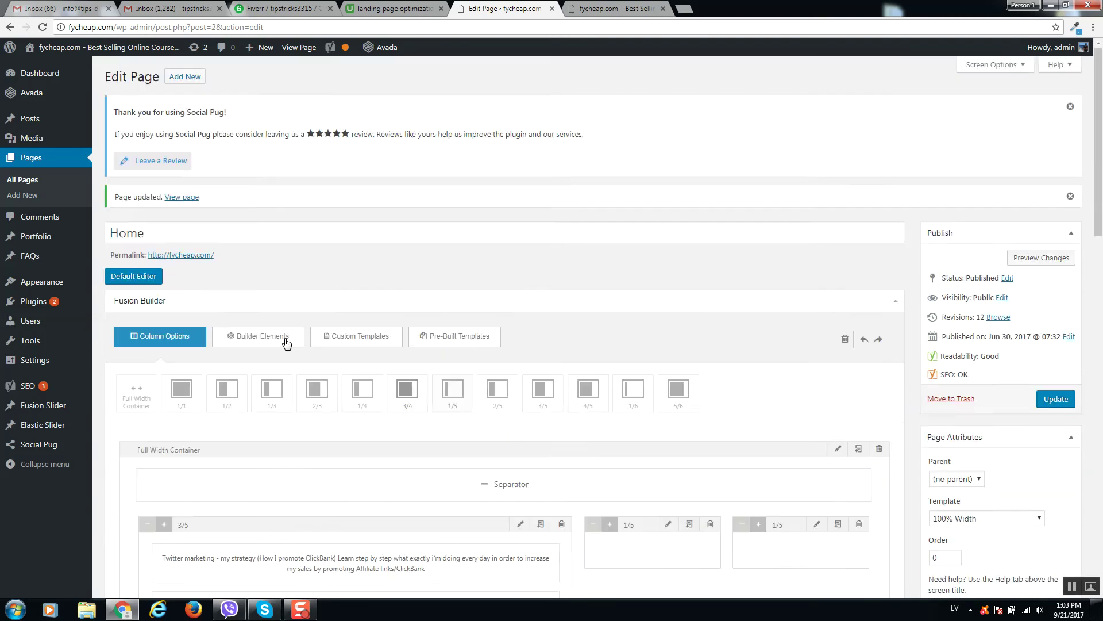
- Open the heading's Text Block and make all its text black
{"action": "scroll", "coordinate": [284, 339], "scroll_direction": "down", "scroll_amount": 4}
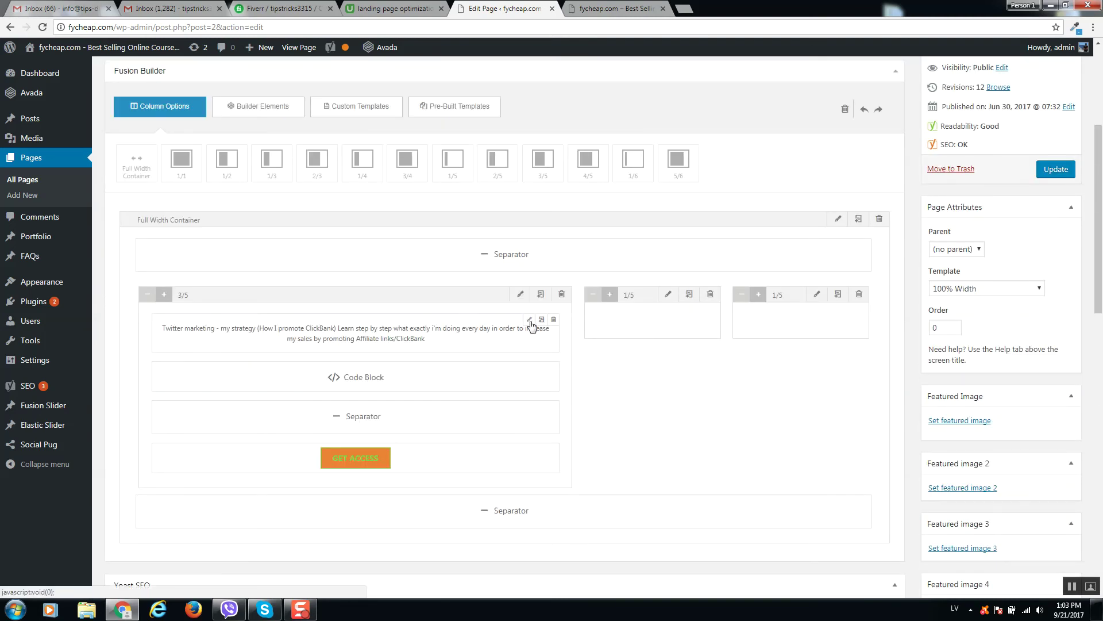
{"action": "left_click", "coordinate": [530, 322]}
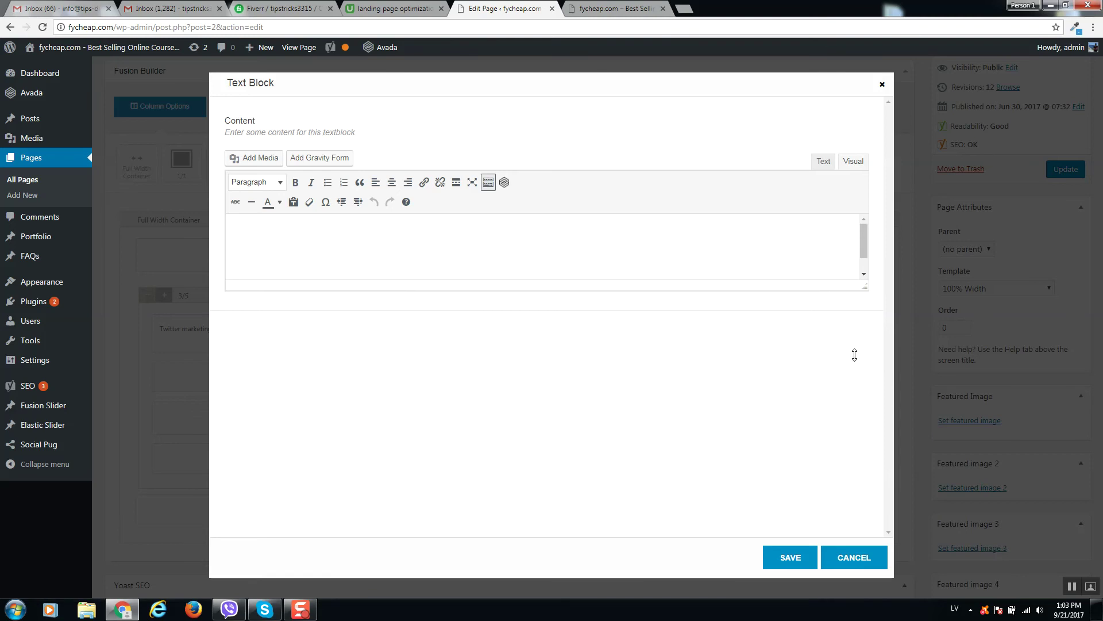
{"action": "key", "text": "ctrl+a"}
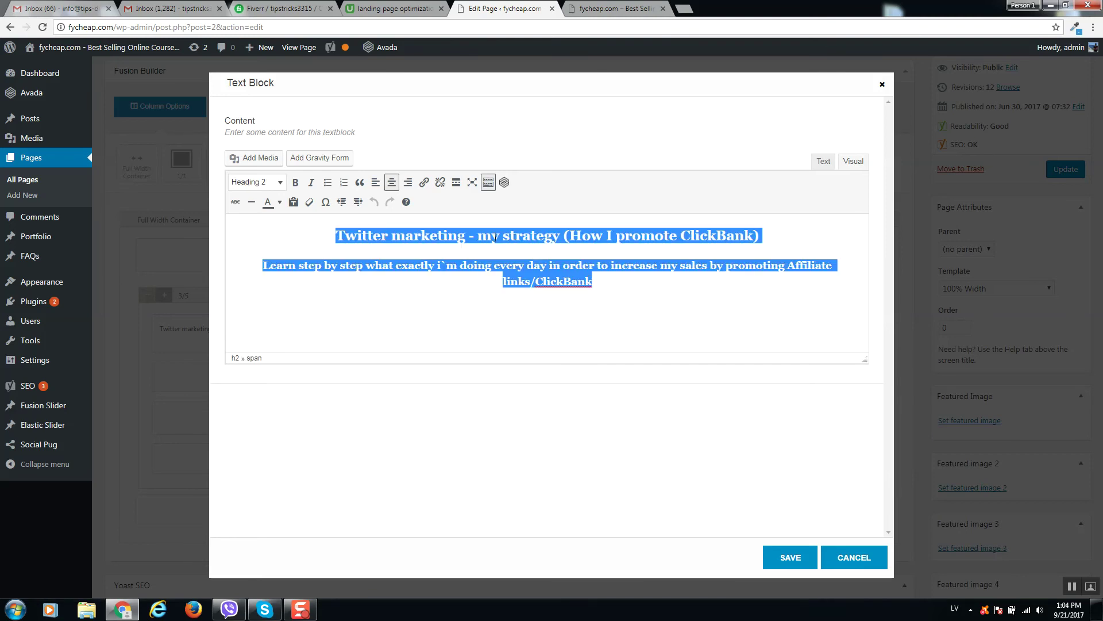
{"action": "left_click", "coordinate": [336, 233]}
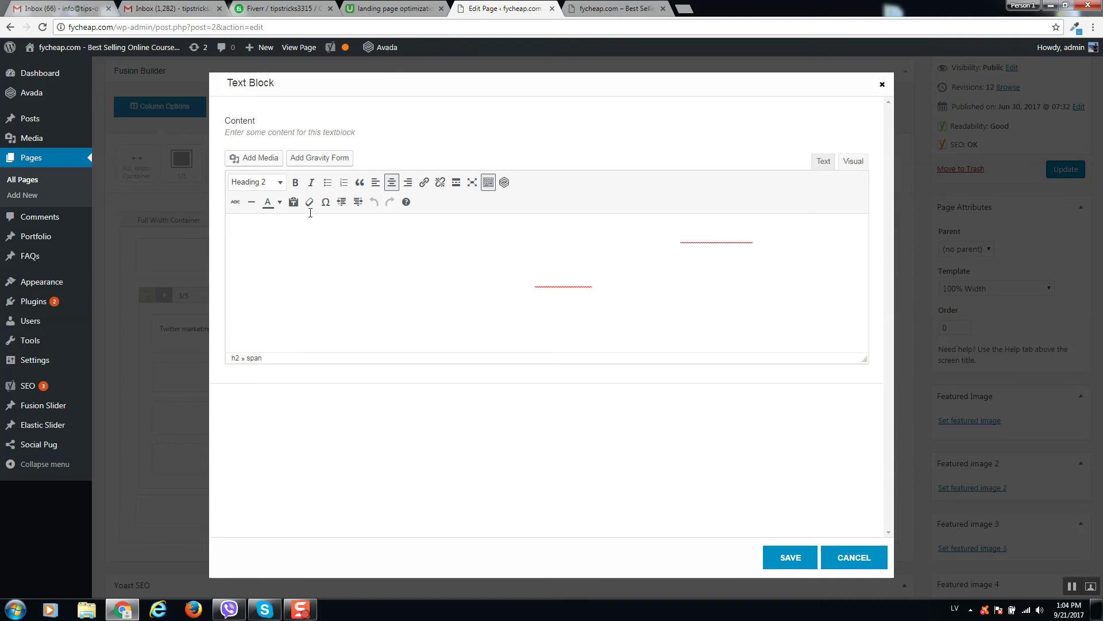
{"action": "key", "text": "ctrl+a"}
{"action": "left_click", "coordinate": [280, 202]}
{"action": "left_click", "coordinate": [268, 222]}
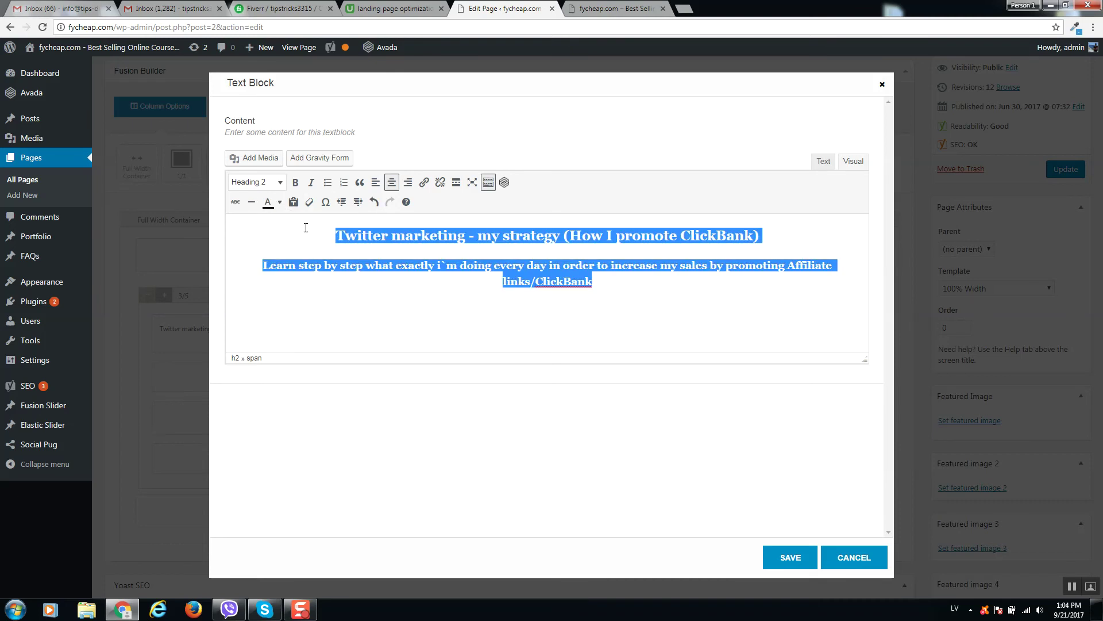
- Change the heading to 'Twitter marketing strategy - (How I promote ClickBank)', removing 'my strategy'
{"action": "left_click", "coordinate": [322, 235]}
{"action": "key", "text": "Return"}
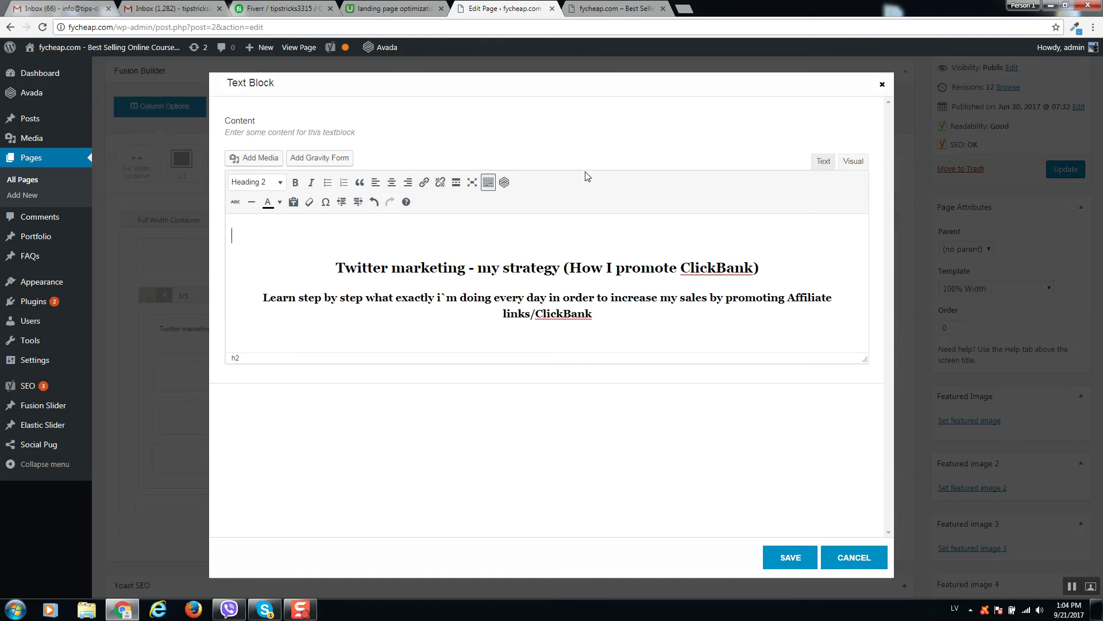
{"action": "key", "text": "ctrl+v"}
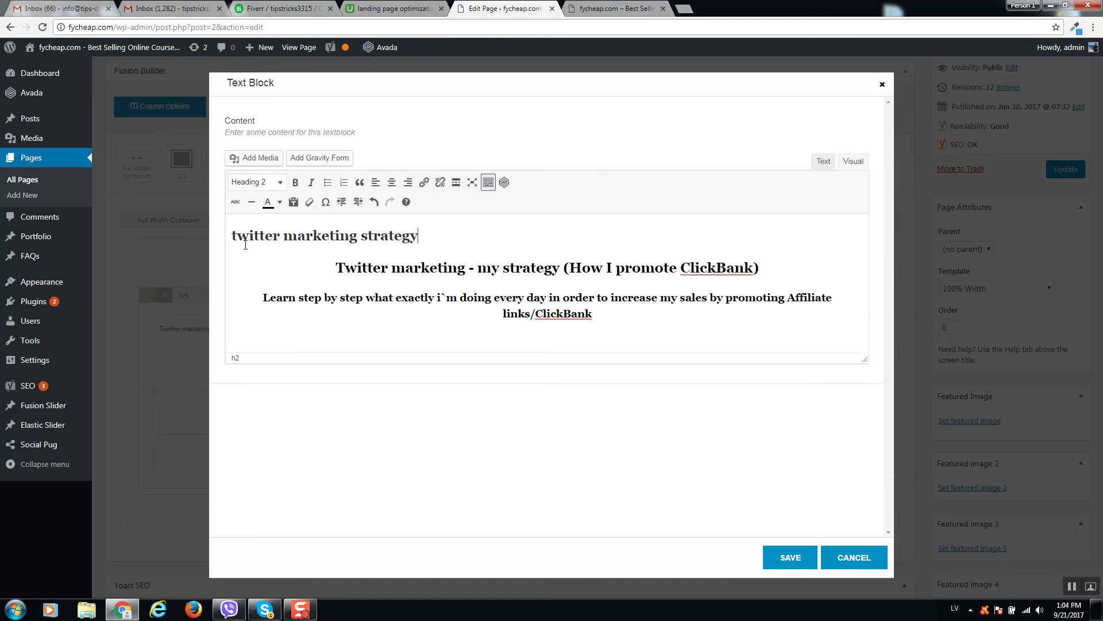
{"action": "type", "text": "T"}
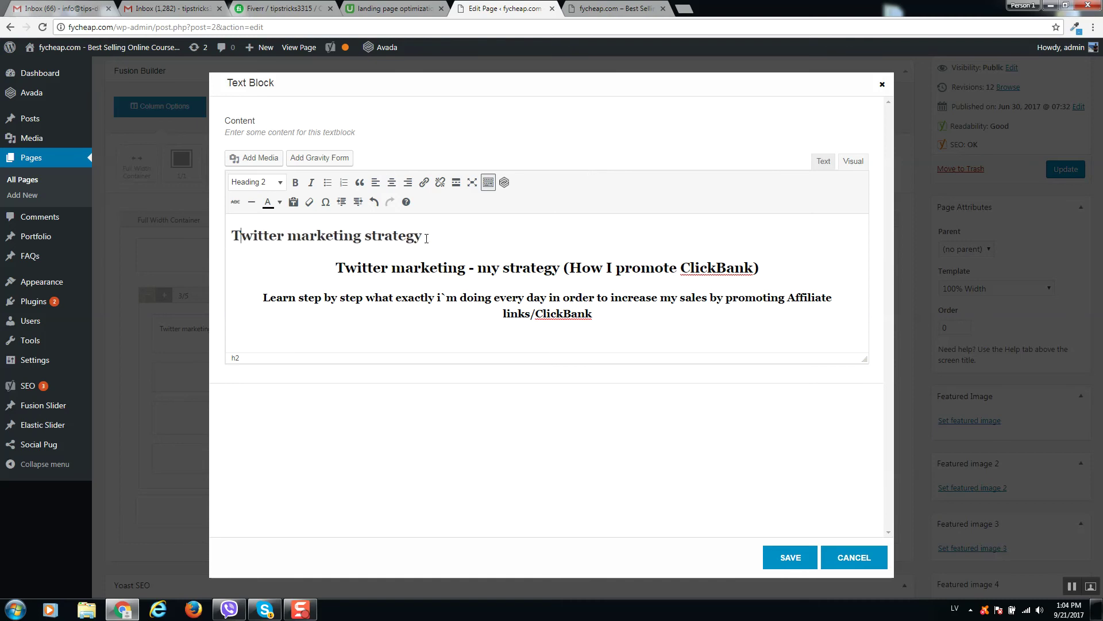
{"action": "left_click_drag", "start_coordinate": [423, 235], "coordinate": [155, 233]}
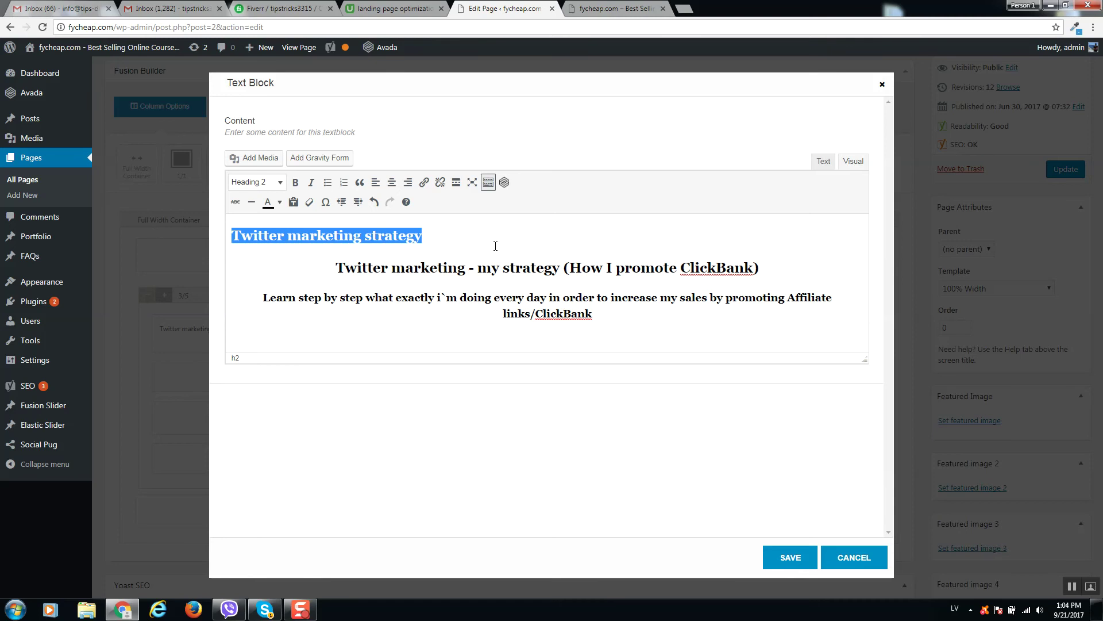
{"action": "left_click_drag", "start_coordinate": [465, 267], "coordinate": [184, 231]}
{"action": "key", "text": "ctrl+v"}
{"action": "type", "text": "T"}
{"action": "key", "text": "BackSpace"}
{"action": "key", "text": "Delete"}
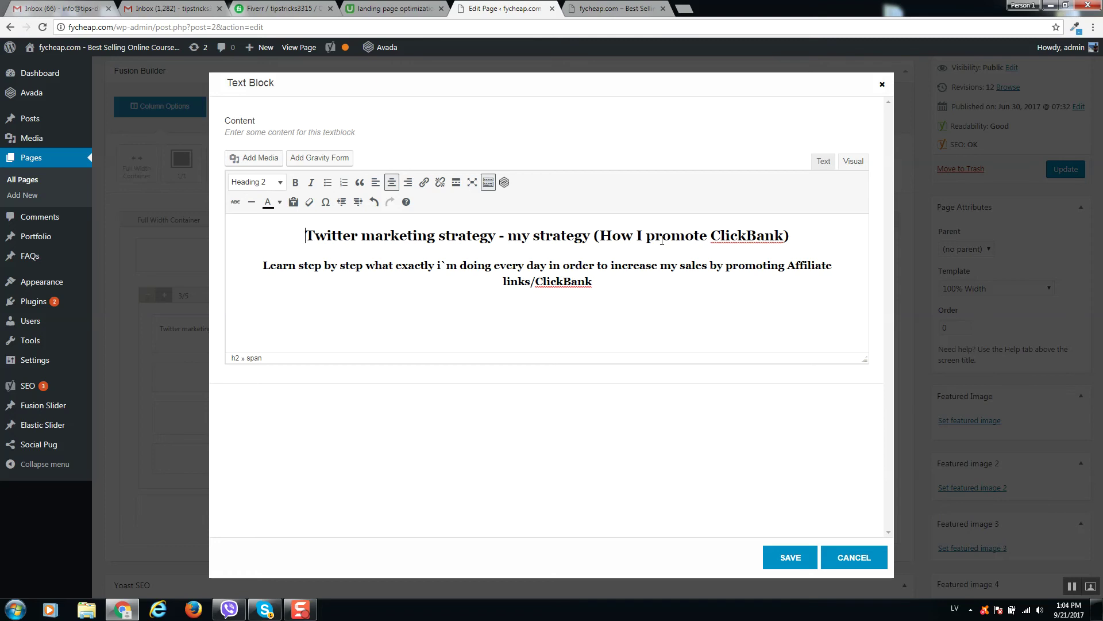
{"action": "left_click_drag", "start_coordinate": [511, 236], "coordinate": [591, 229]}
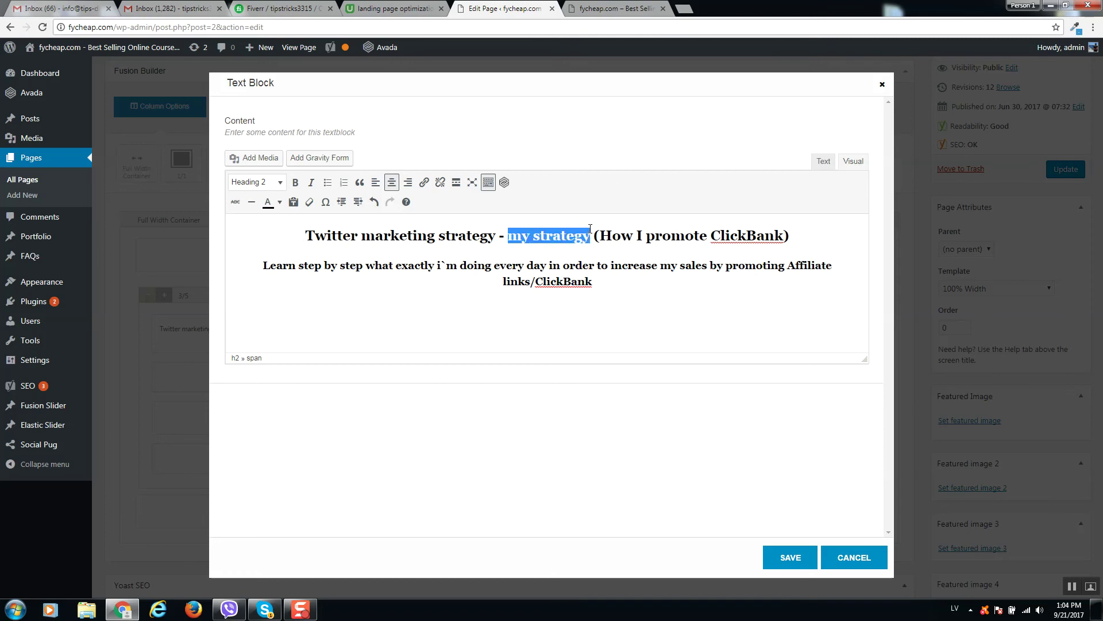
{"action": "key", "text": "BackSpace"}
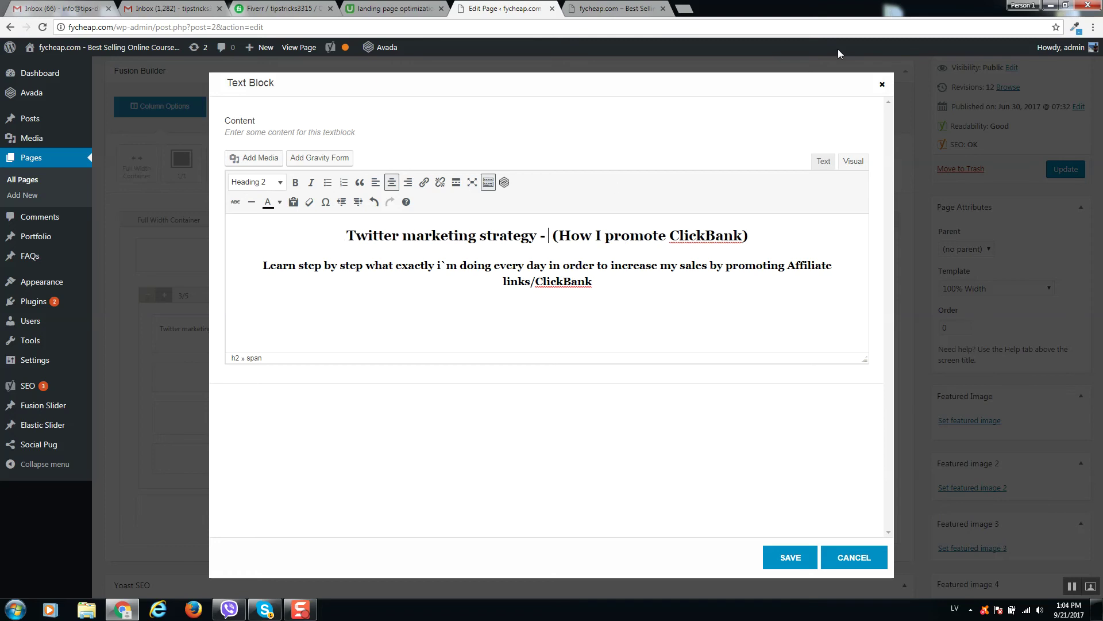
- Select all the block's text and colour it white
{"action": "key", "text": "ctrl+a"}
{"action": "left_click", "coordinate": [279, 202]}
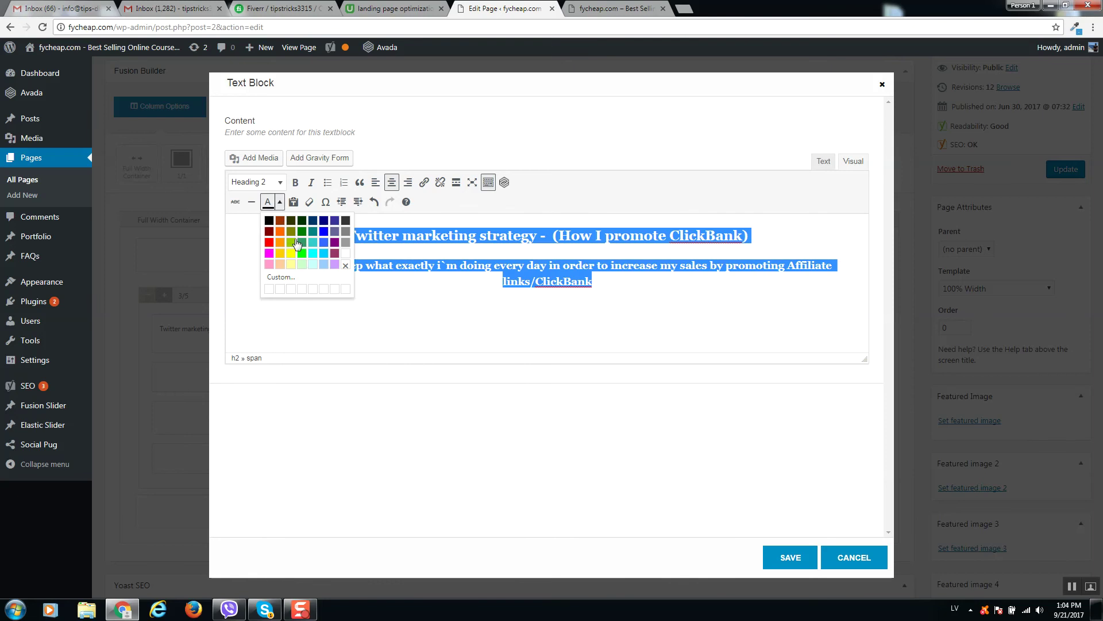
{"action": "left_click", "coordinate": [346, 253]}
- Save the Text Block changes and update the Home page
{"action": "left_click", "coordinate": [749, 349]}
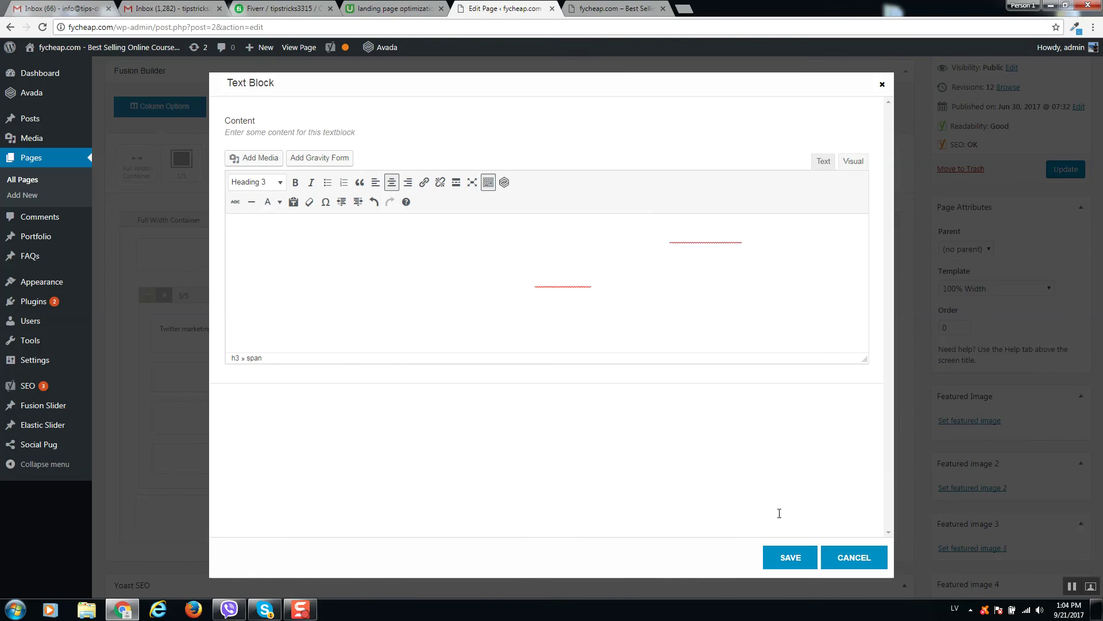
{"action": "left_click", "coordinate": [789, 557]}
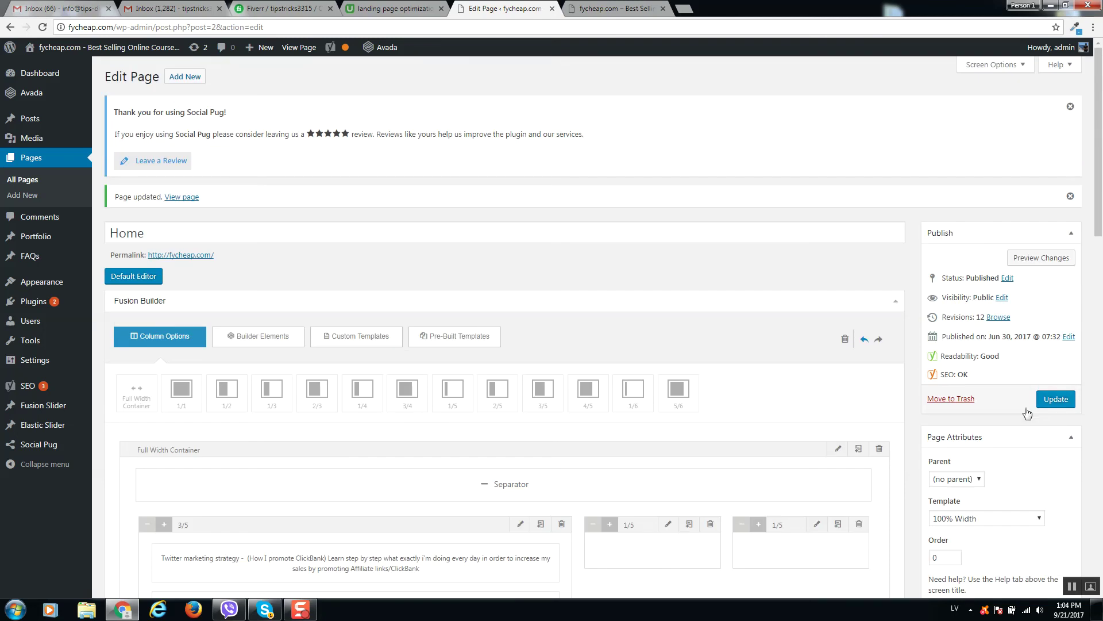
{"action": "left_click", "coordinate": [1056, 399]}
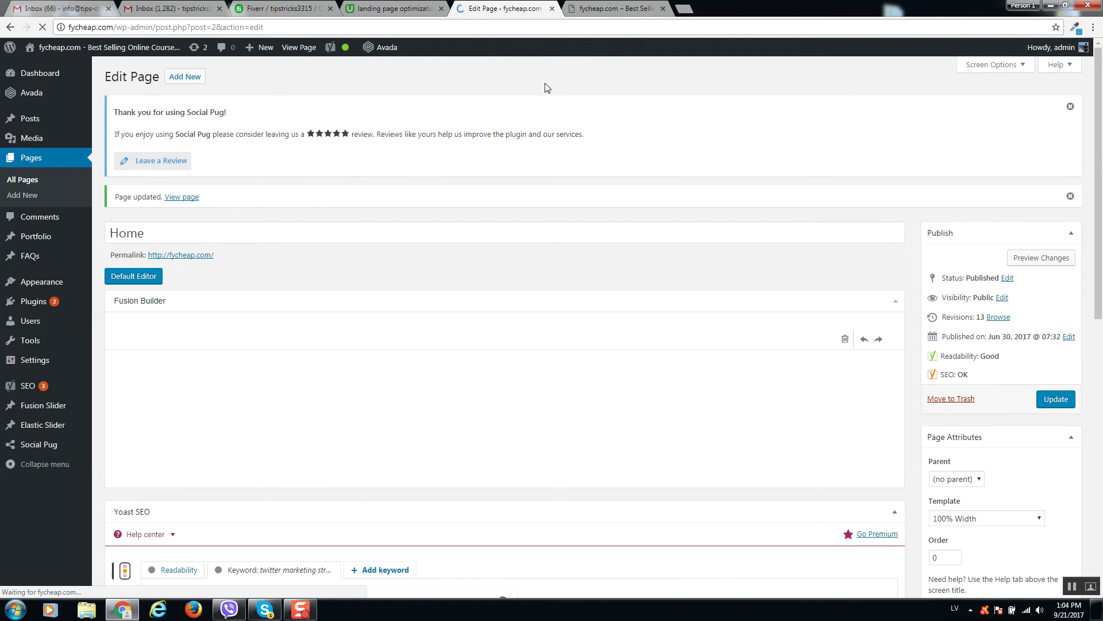
- Check the word-count warning in the Yoast analysis, then switch to the live fycheap.com tab
{"action": "scroll", "coordinate": [343, 140], "scroll_direction": "down", "scroll_amount": 7}
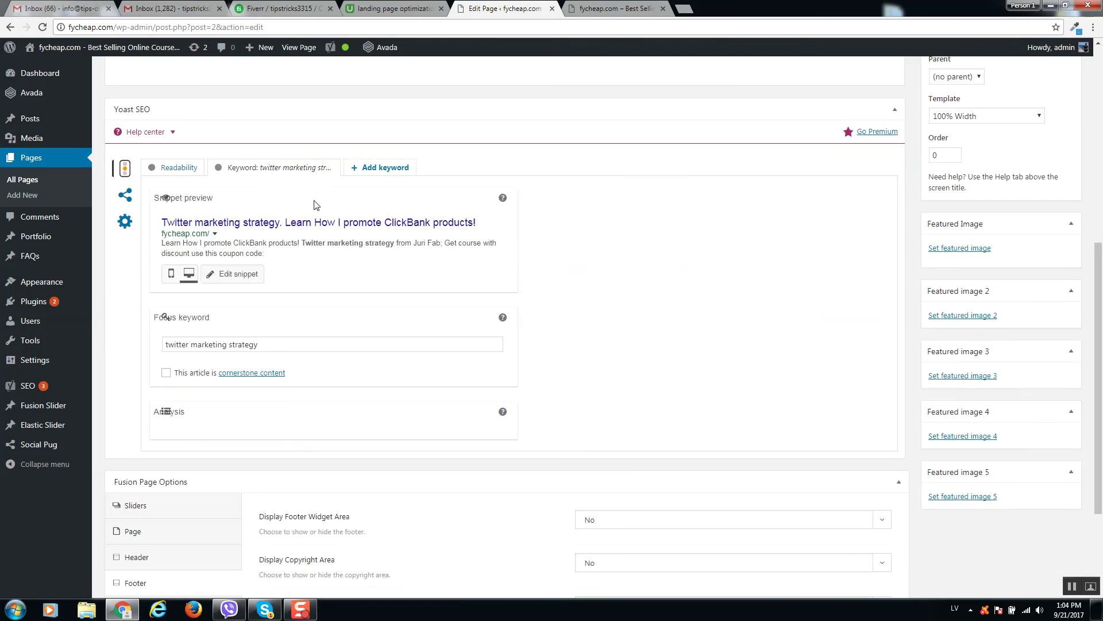
{"action": "scroll", "coordinate": [270, 319], "scroll_direction": "down", "scroll_amount": 2}
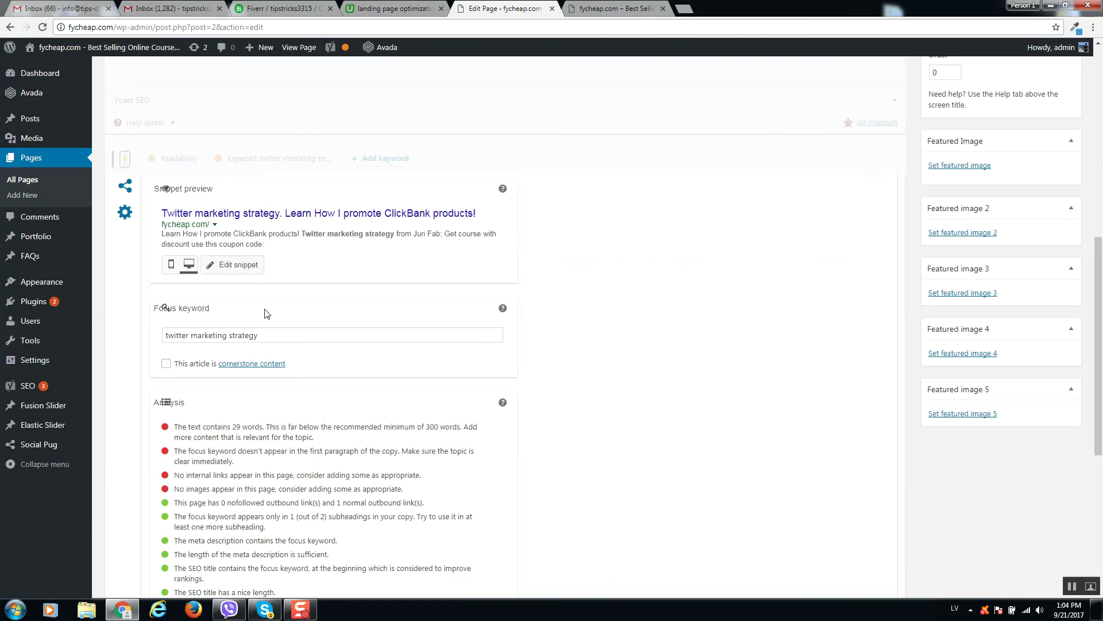
{"action": "scroll", "coordinate": [262, 352], "scroll_direction": "up", "scroll_amount": 4}
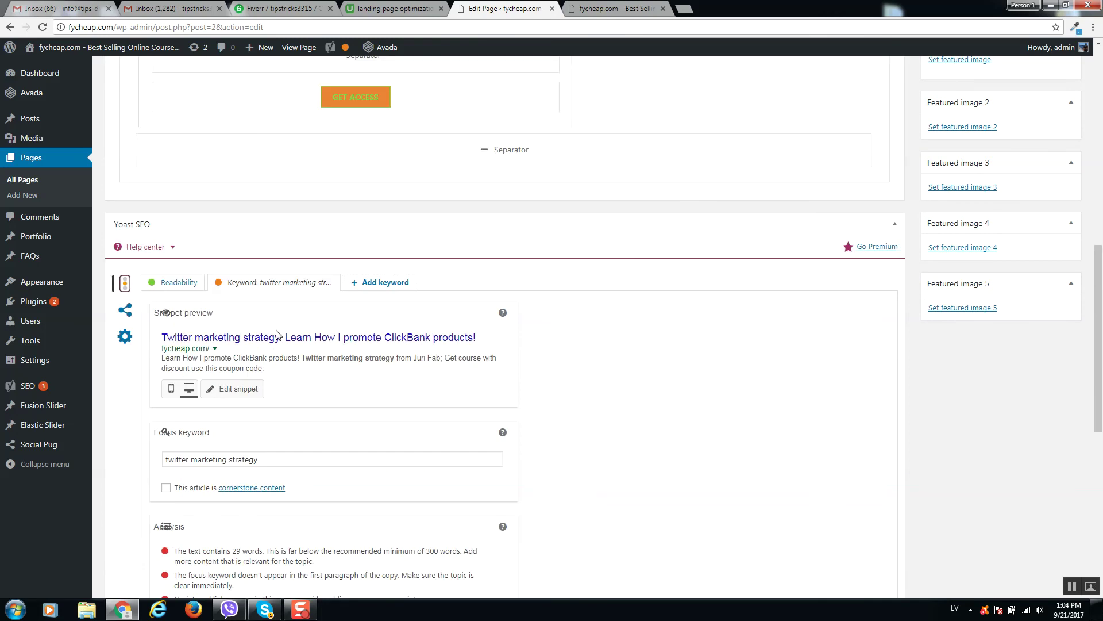
{"action": "scroll", "coordinate": [279, 335], "scroll_direction": "down", "scroll_amount": 5}
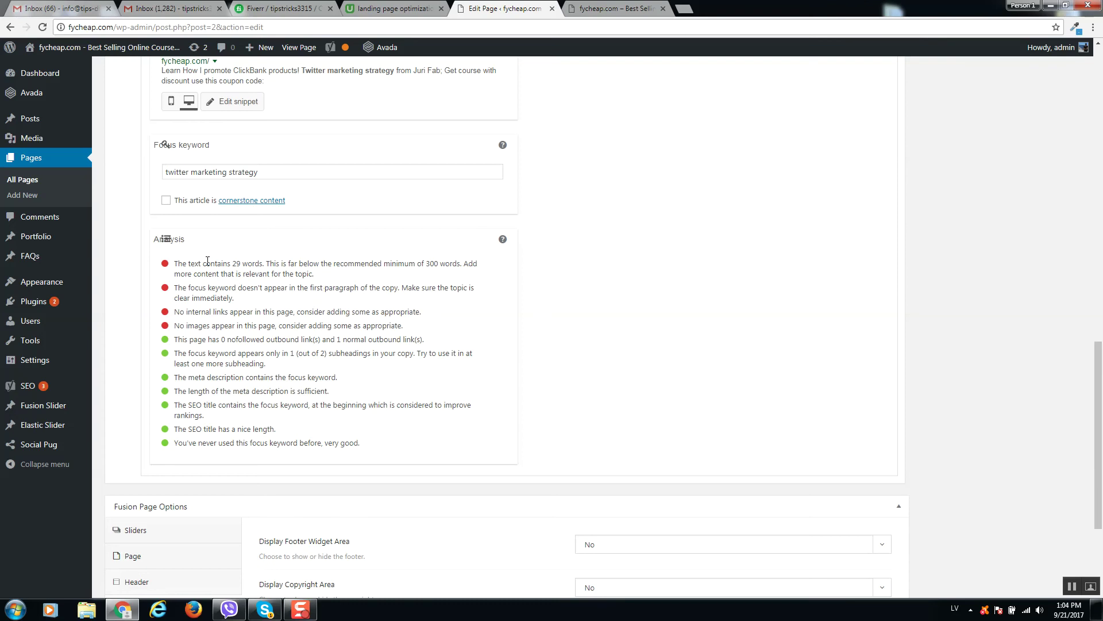
{"action": "left_click_drag", "start_coordinate": [181, 263], "coordinate": [348, 266]}
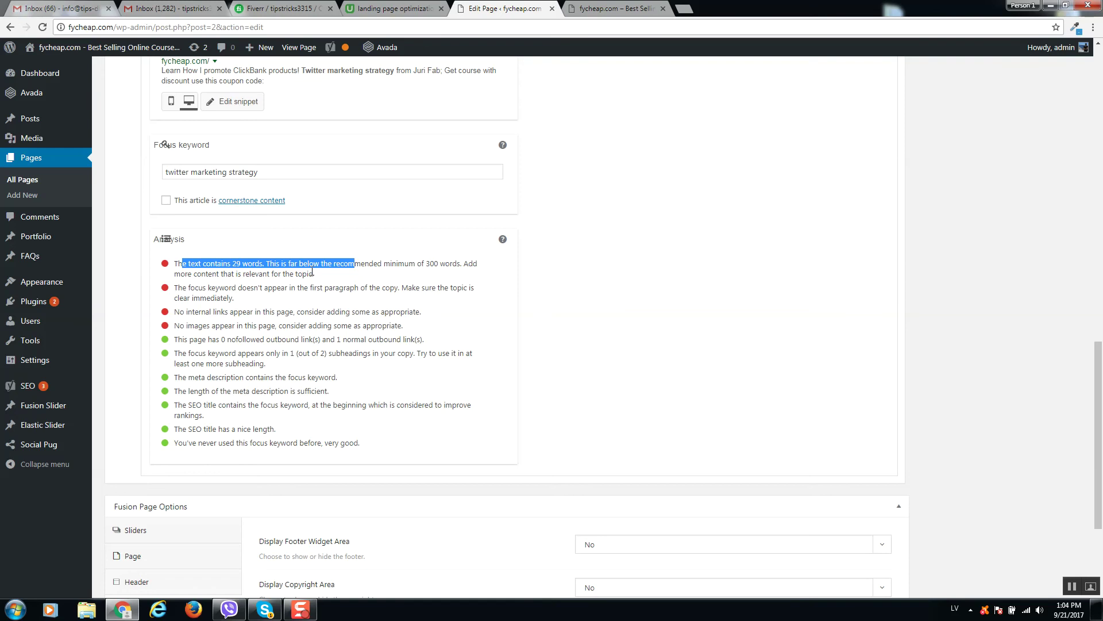
{"action": "scroll", "coordinate": [340, 289], "scroll_direction": "up", "scroll_amount": 2}
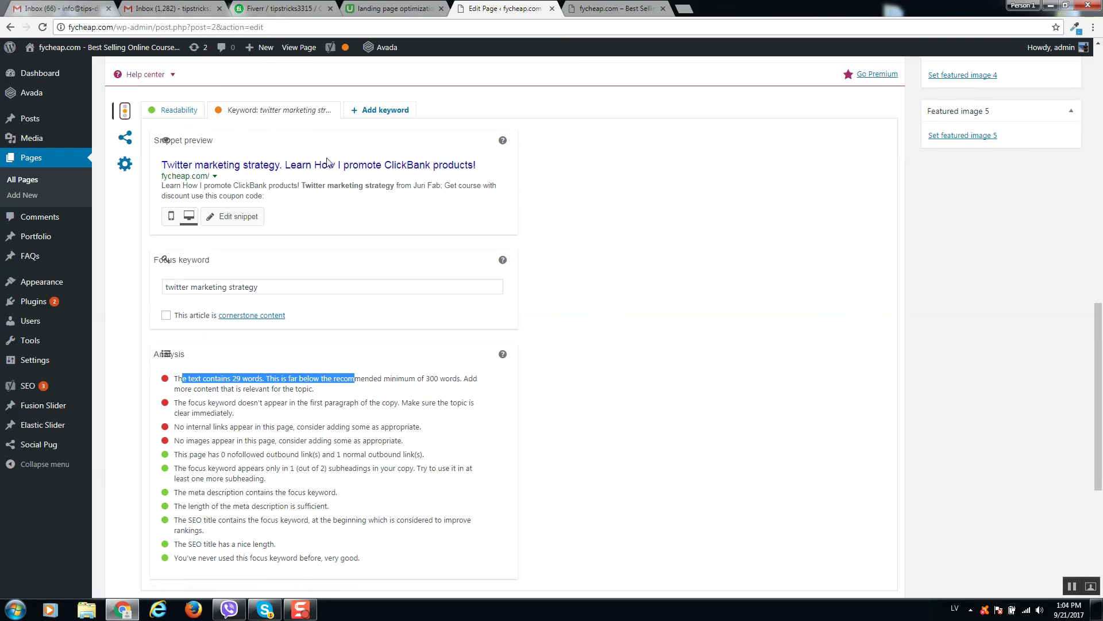
{"action": "scroll", "coordinate": [473, 222], "scroll_direction": "up", "scroll_amount": 5}
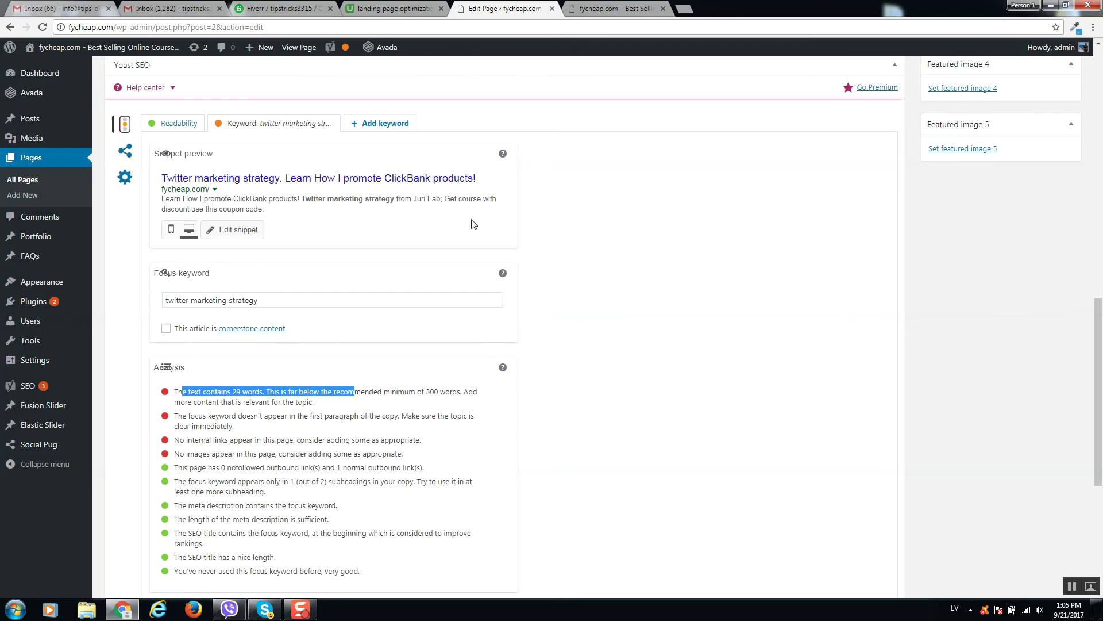
{"action": "left_click", "coordinate": [600, 9]}
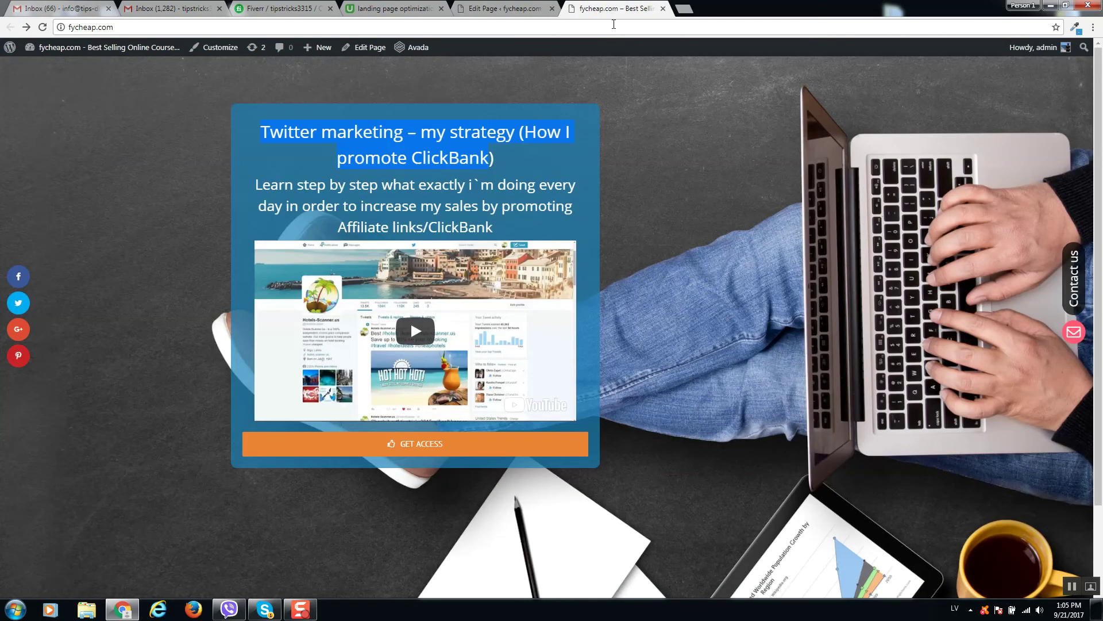
- Reload the live home page and confirm the heading reads 'Twitter marketing strategy – (How I promote ClickBank)'
{"action": "scroll", "coordinate": [575, 127], "scroll_direction": "down", "scroll_amount": 2}
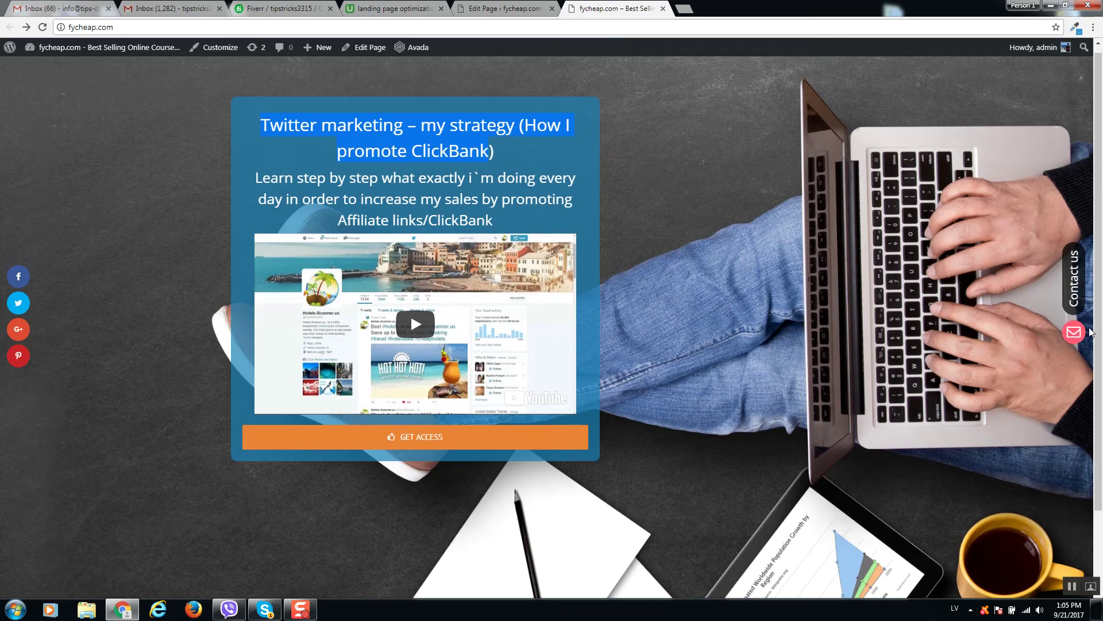
{"action": "scroll", "coordinate": [507, 195], "scroll_direction": "up", "scroll_amount": 2}
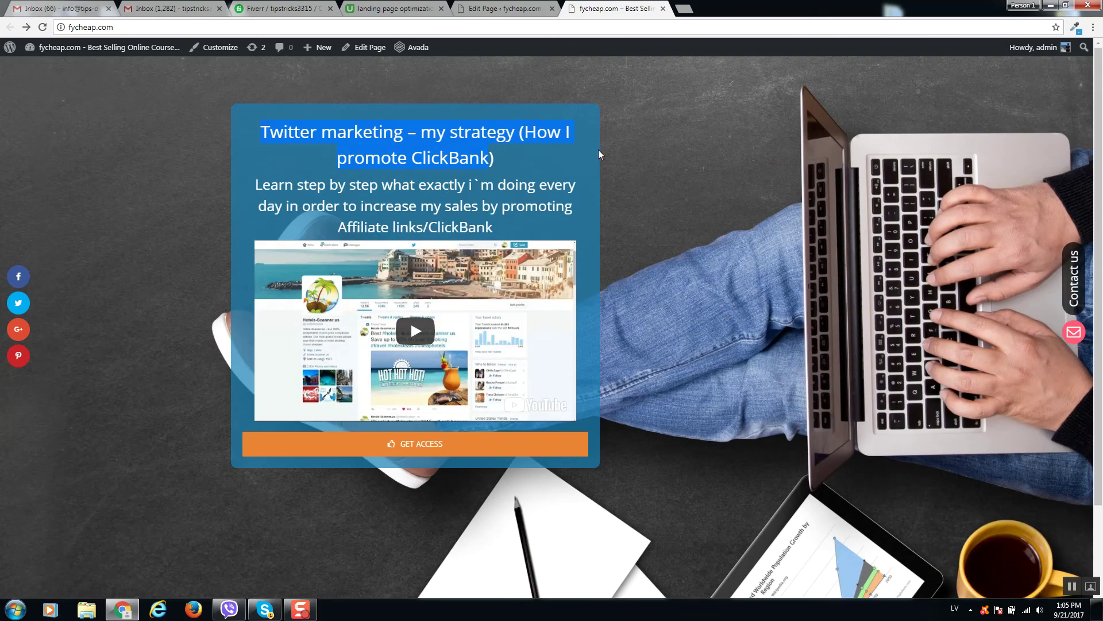
{"action": "left_click", "coordinate": [42, 27]}
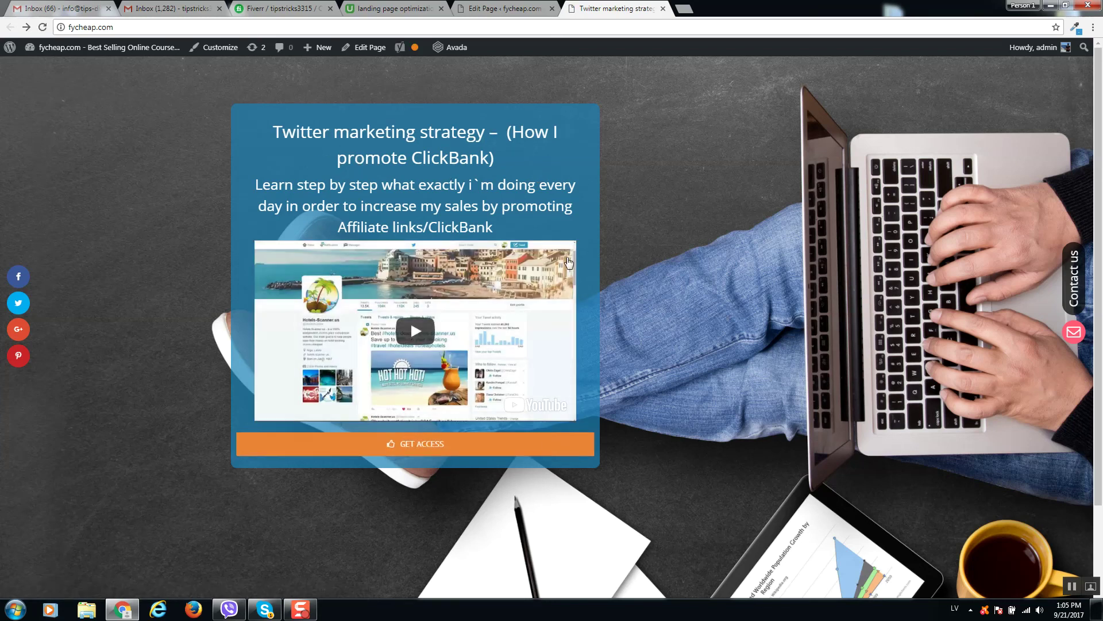
{"action": "scroll", "coordinate": [554, 381], "scroll_direction": "down", "scroll_amount": 2}
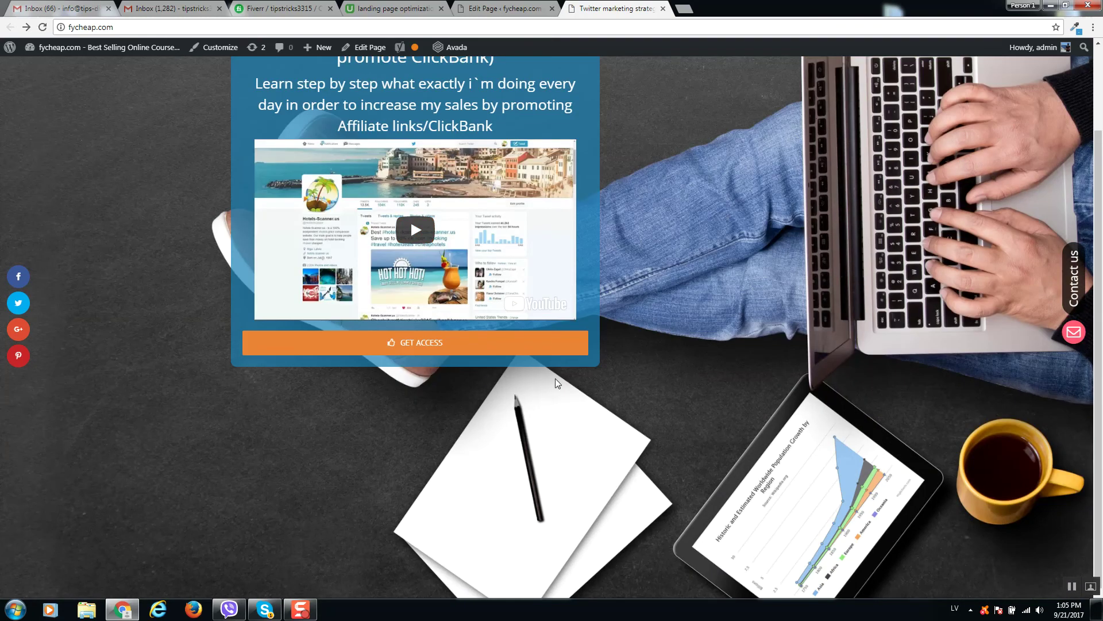
{"action": "scroll", "coordinate": [632, 396], "scroll_direction": "up", "scroll_amount": 2}
{"action": "scroll", "coordinate": [801, 410], "scroll_direction": "down", "scroll_amount": 2}
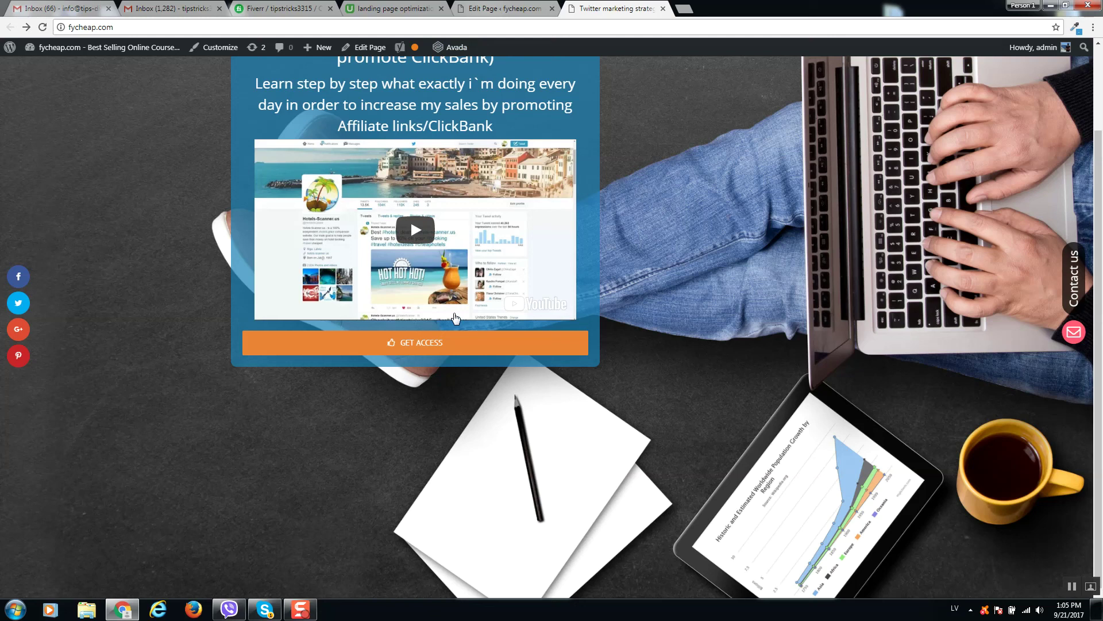
- Return to the Home page editor and open Yoast's social sharing settings
{"action": "key", "text": "ctrl+shift+Tab"}
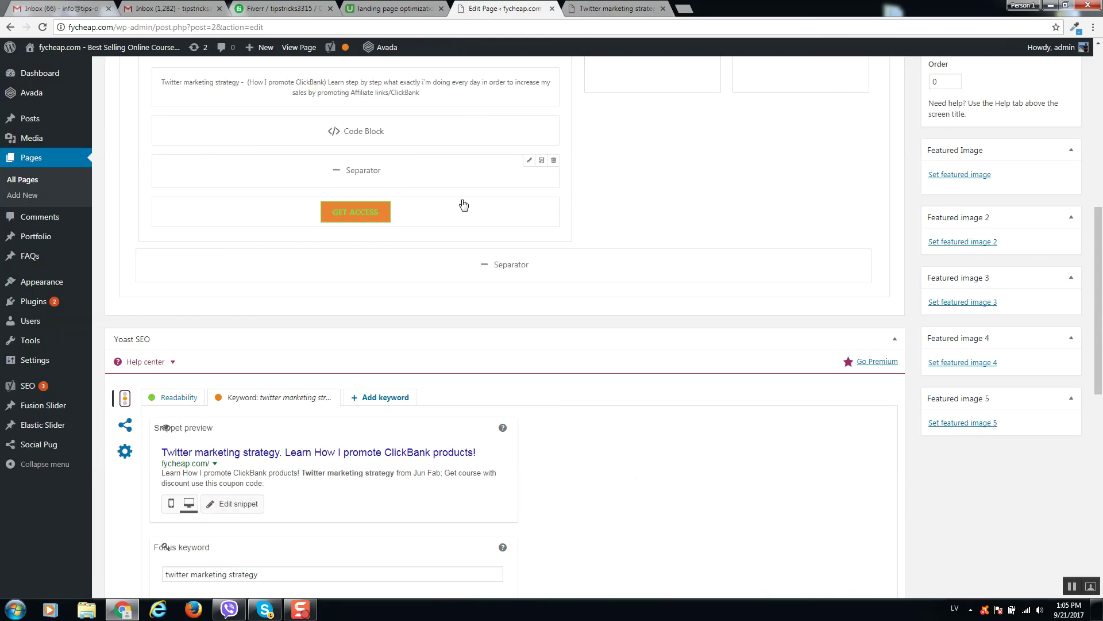
{"action": "scroll", "coordinate": [575, 238], "scroll_direction": "up", "scroll_amount": 8}
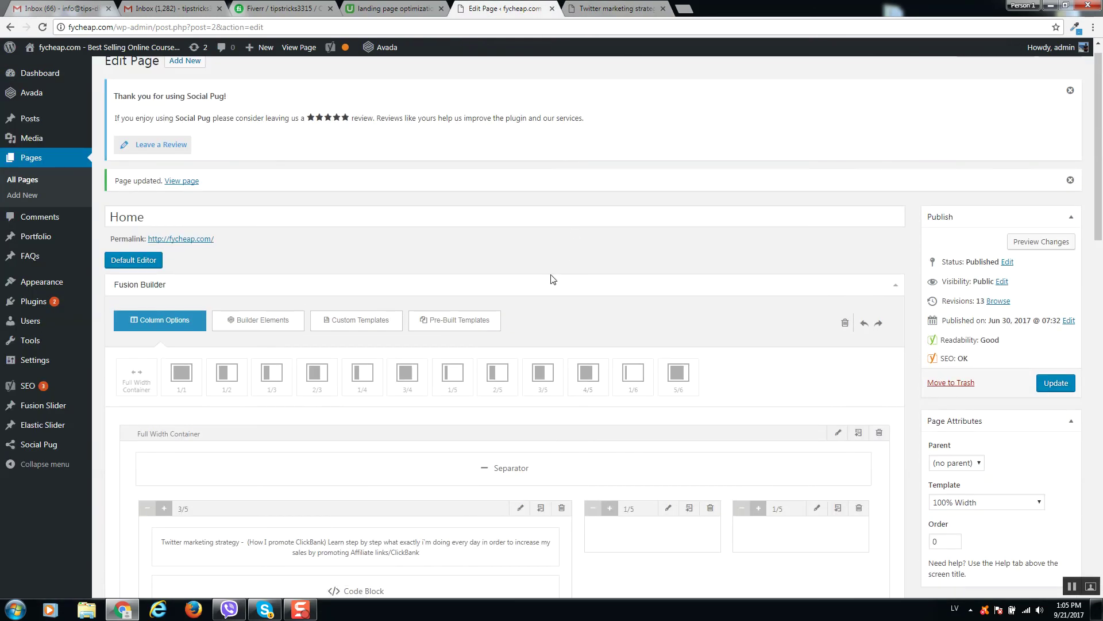
{"action": "scroll", "coordinate": [437, 371], "scroll_direction": "down", "scroll_amount": 3}
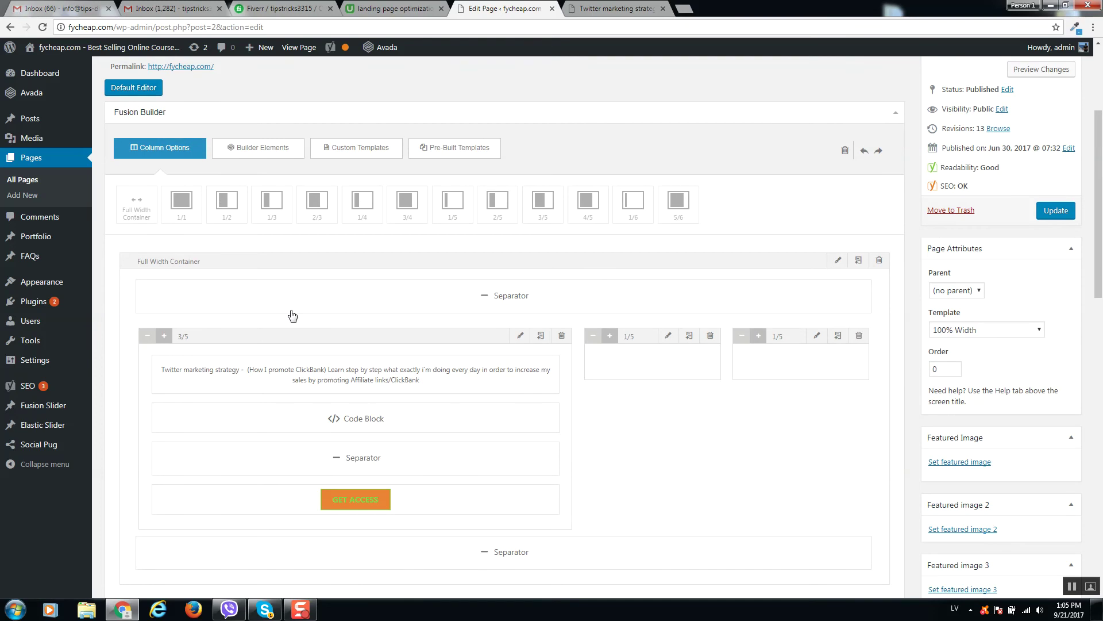
{"action": "scroll", "coordinate": [292, 319], "scroll_direction": "down", "scroll_amount": 7}
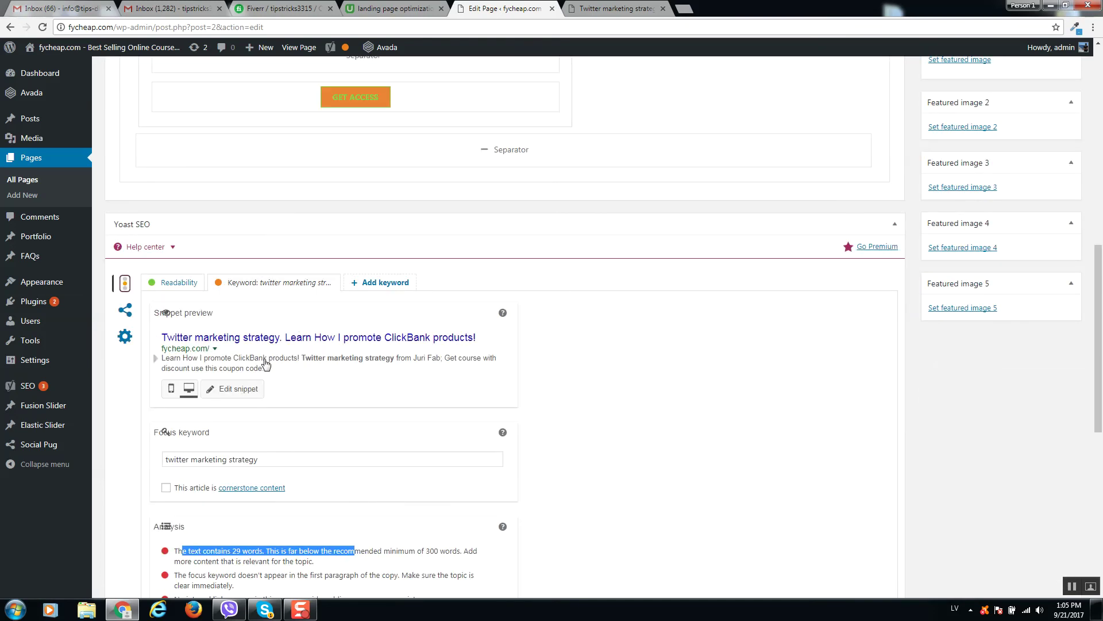
{"action": "scroll", "coordinate": [265, 363], "scroll_direction": "down", "scroll_amount": 2}
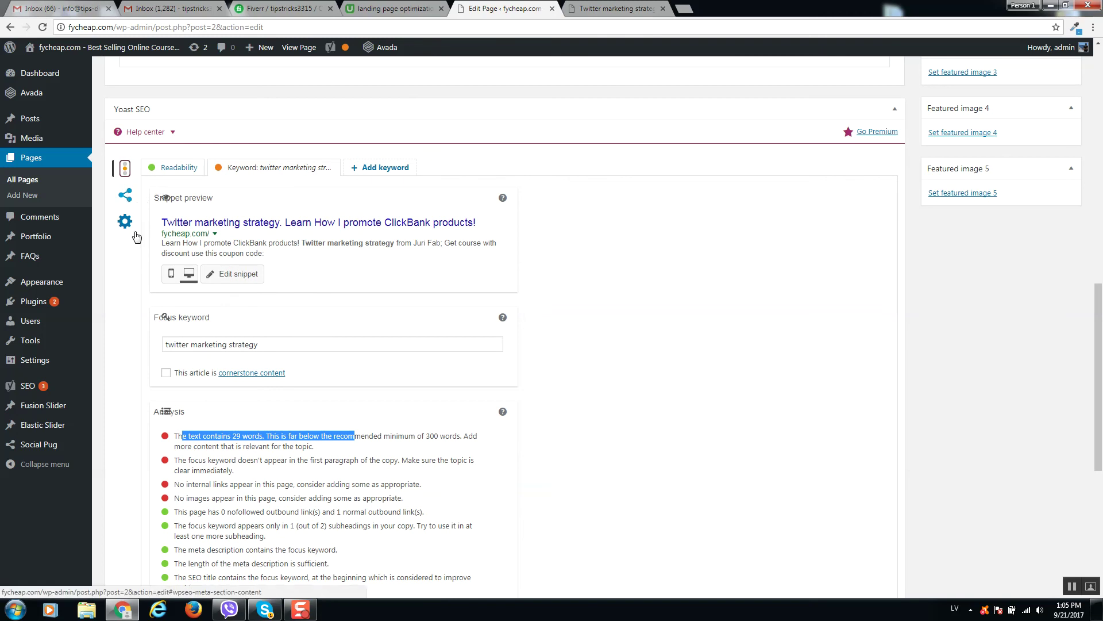
{"action": "left_click", "coordinate": [127, 197]}
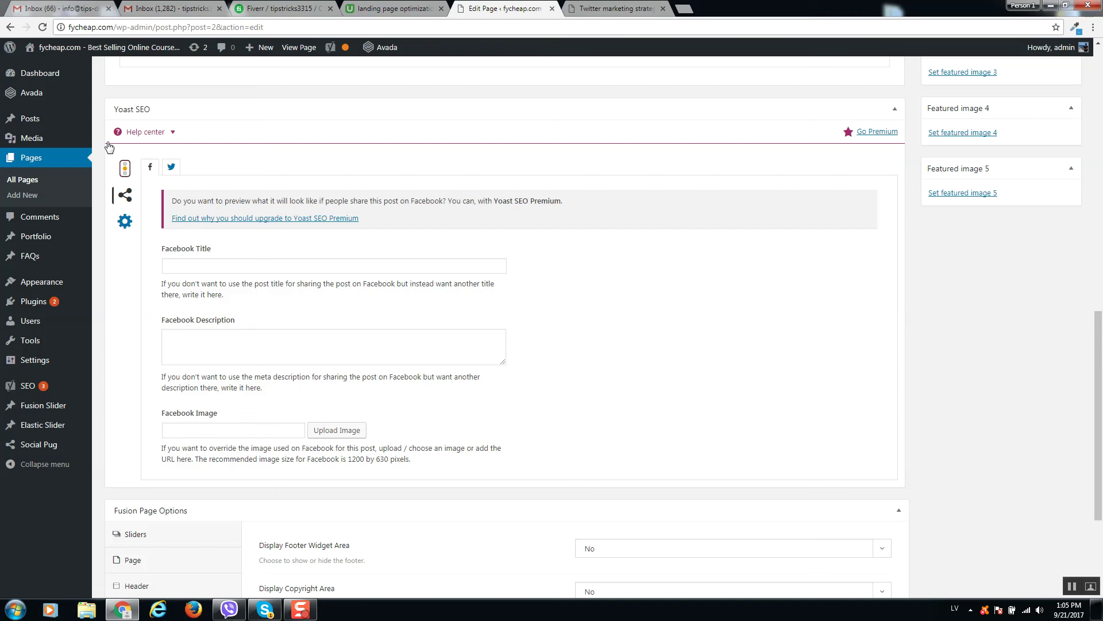
- Inspect the empty Facebook title, description and image fields, and the Twitter tab
{"action": "left_click", "coordinate": [224, 266]}
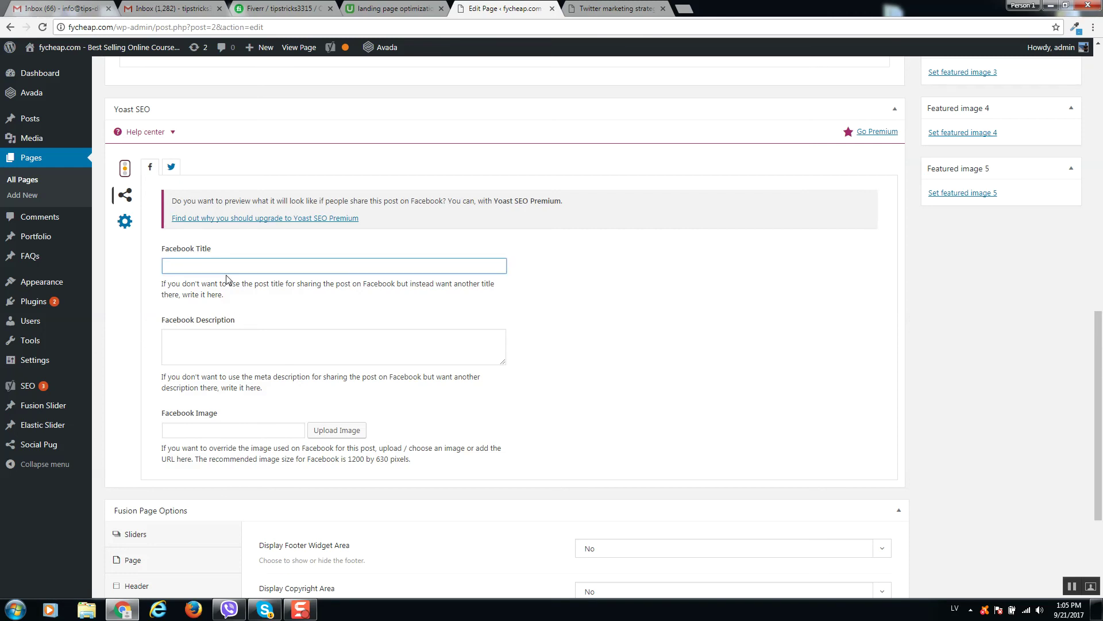
{"action": "left_click", "coordinate": [215, 345]}
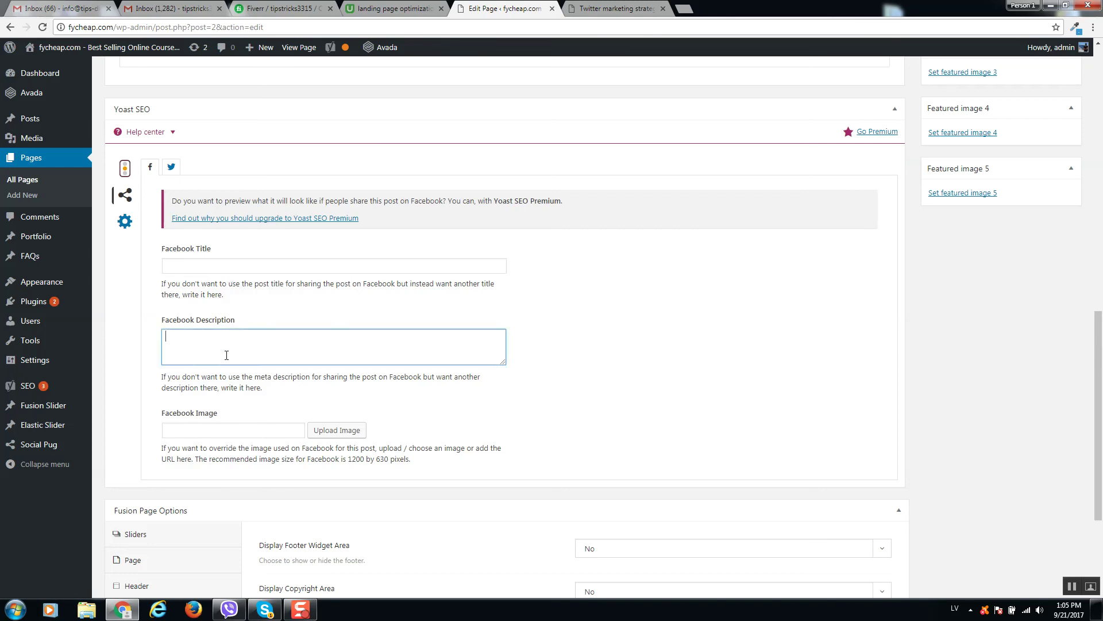
{"action": "left_click", "coordinate": [249, 431]}
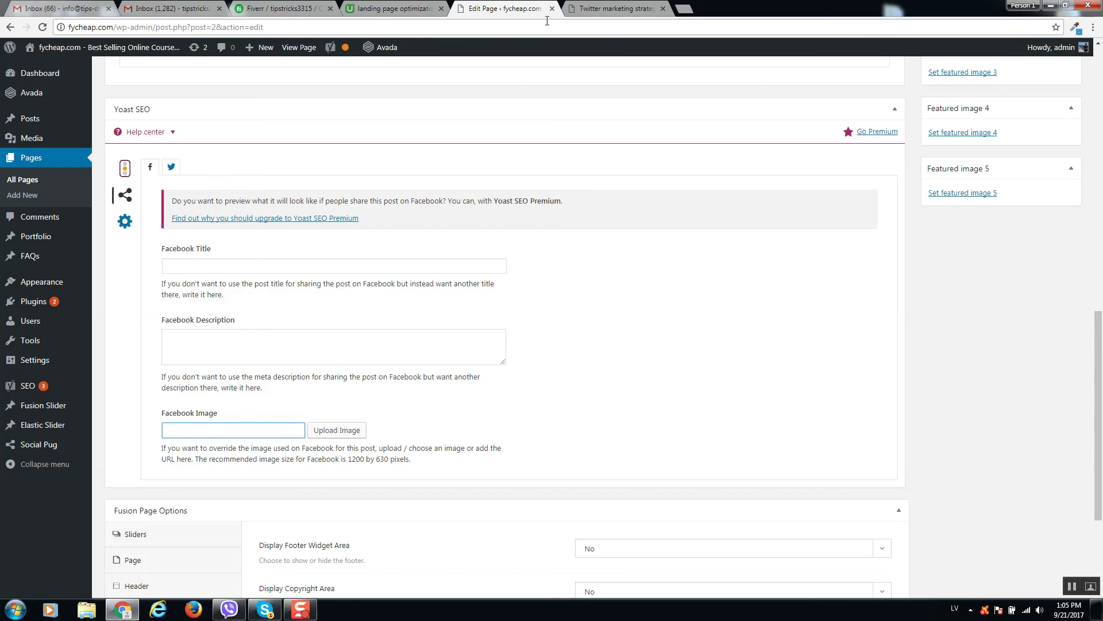
{"action": "left_click", "coordinate": [170, 167]}
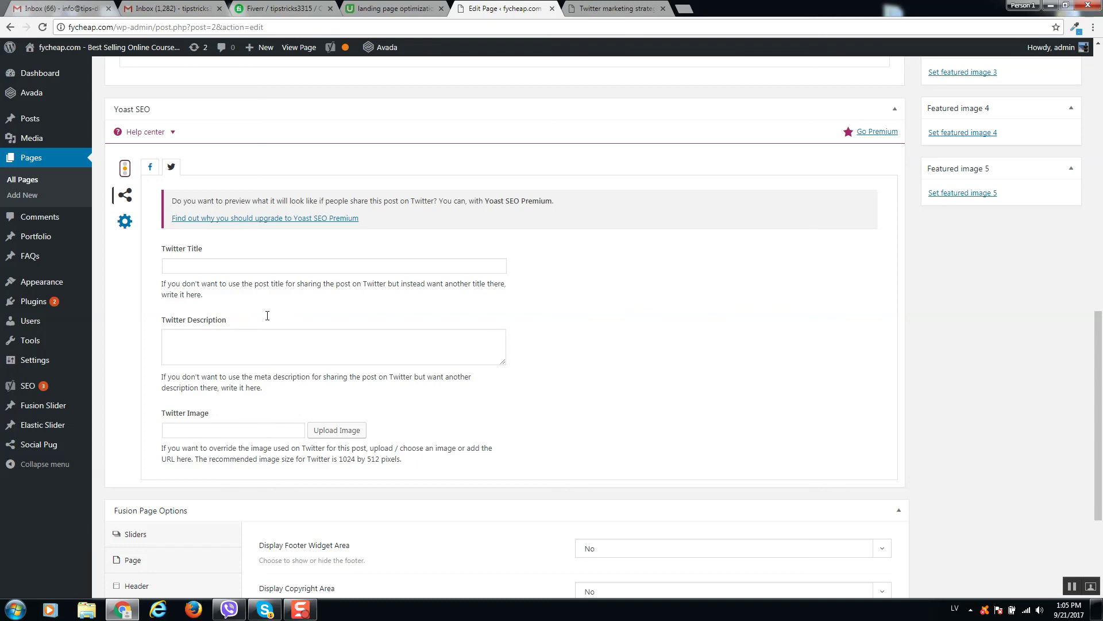
{"action": "left_click", "coordinate": [150, 166]}
- Switch back to the live fycheap.com home page tab and view its updated heading at the top
{"action": "scroll", "coordinate": [589, 319], "scroll_direction": "up", "scroll_amount": 15}
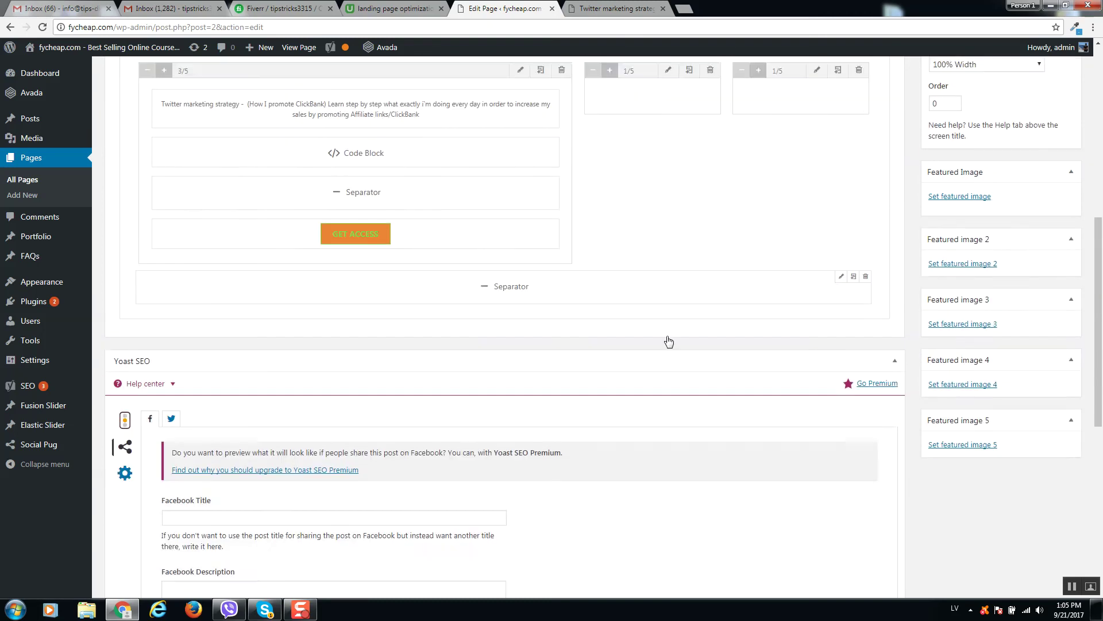
{"action": "scroll", "coordinate": [589, 320], "scroll_direction": "up", "scroll_amount": 2}
{"action": "left_click", "coordinate": [601, 8]}
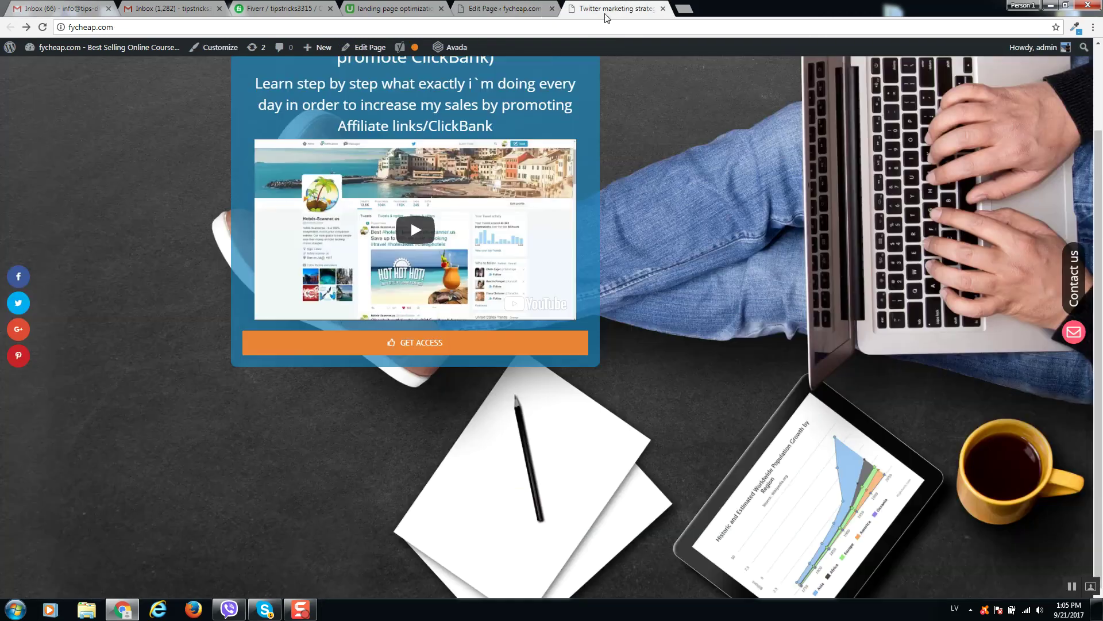
{"action": "scroll", "coordinate": [681, 281], "scroll_direction": "up", "scroll_amount": 2}
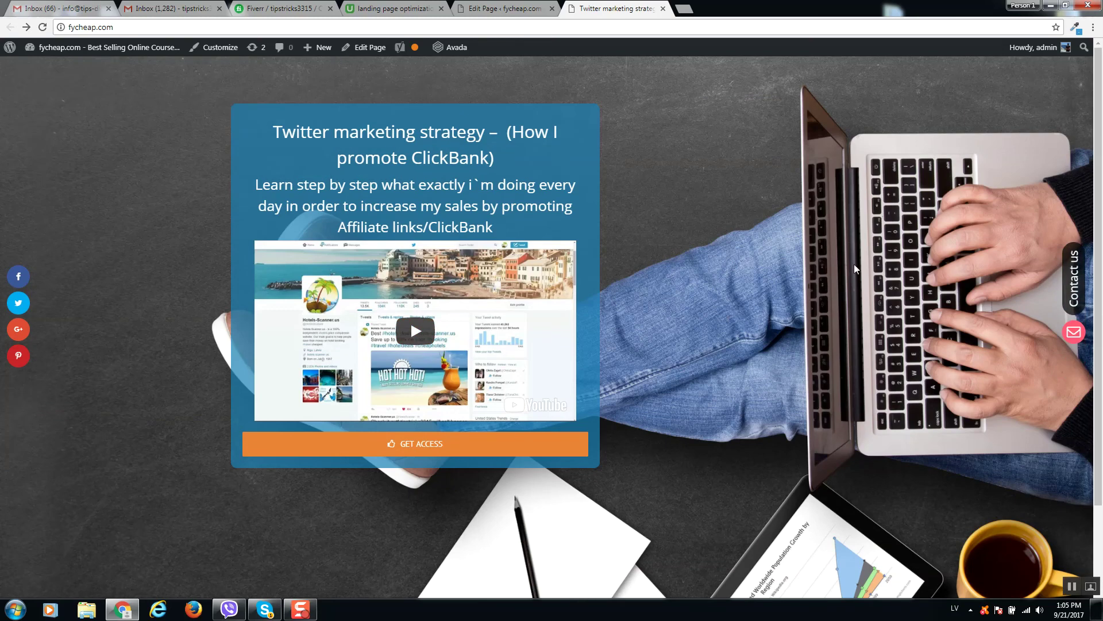